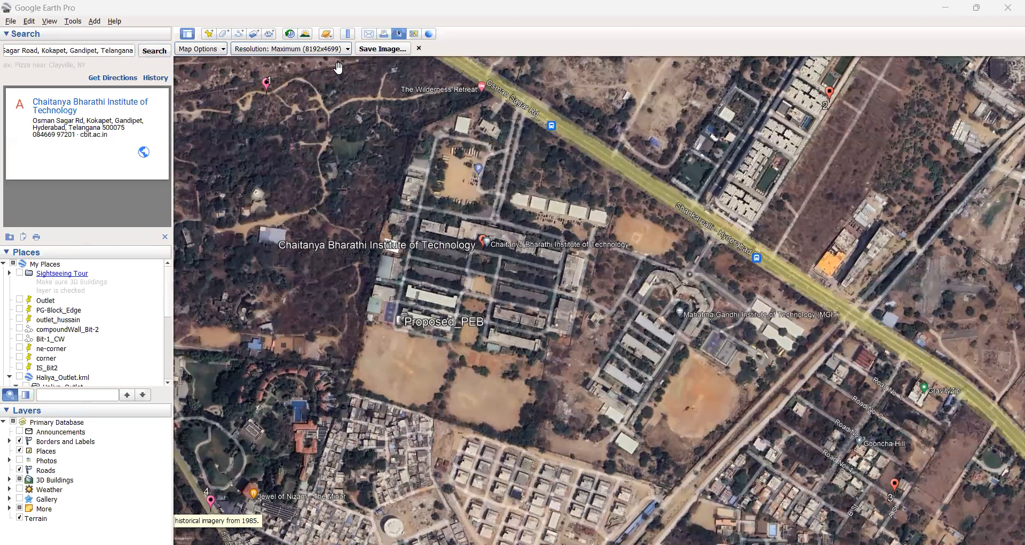
Close the Save Image toolbar so the full map view of the campus returns.
click(419, 48)
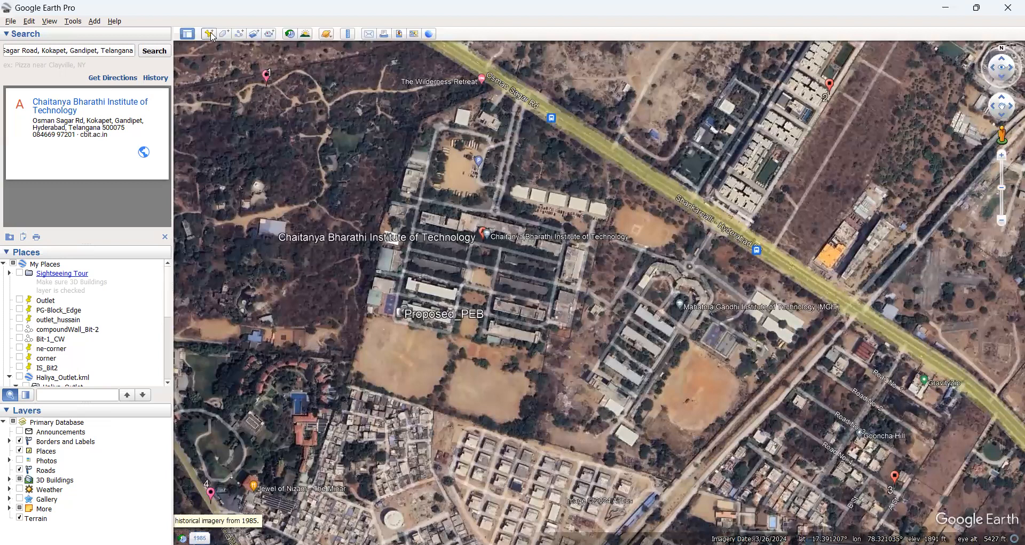
Create a new placemark, move its dialog aside, and drag the pin to the upper-left woodland.
click(73, 21)
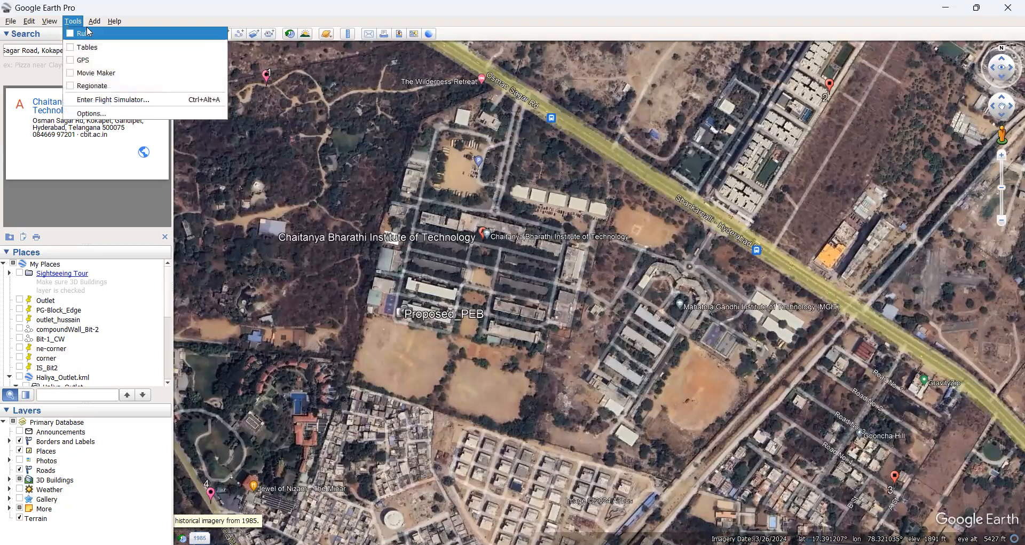
mouse_move(93, 26)
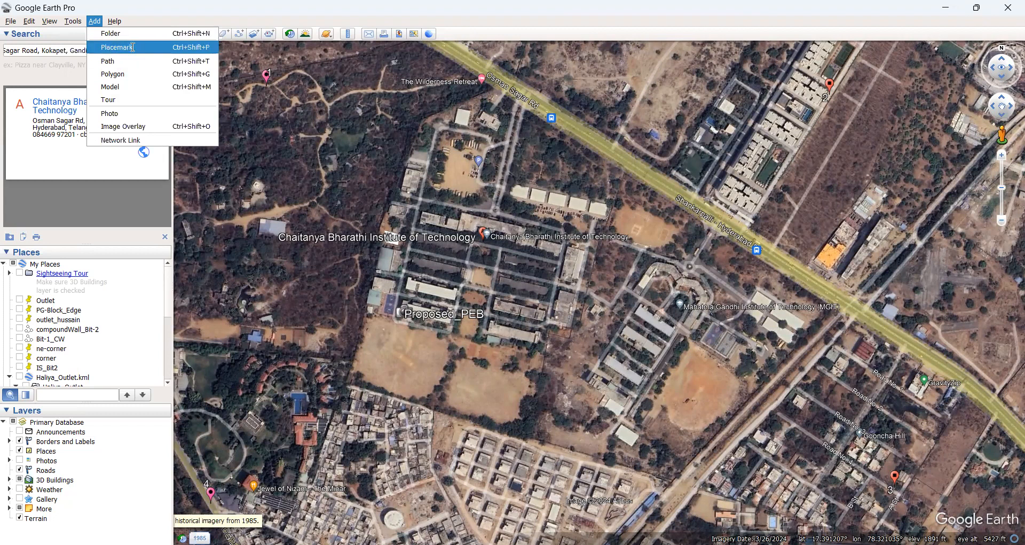
key(Return)
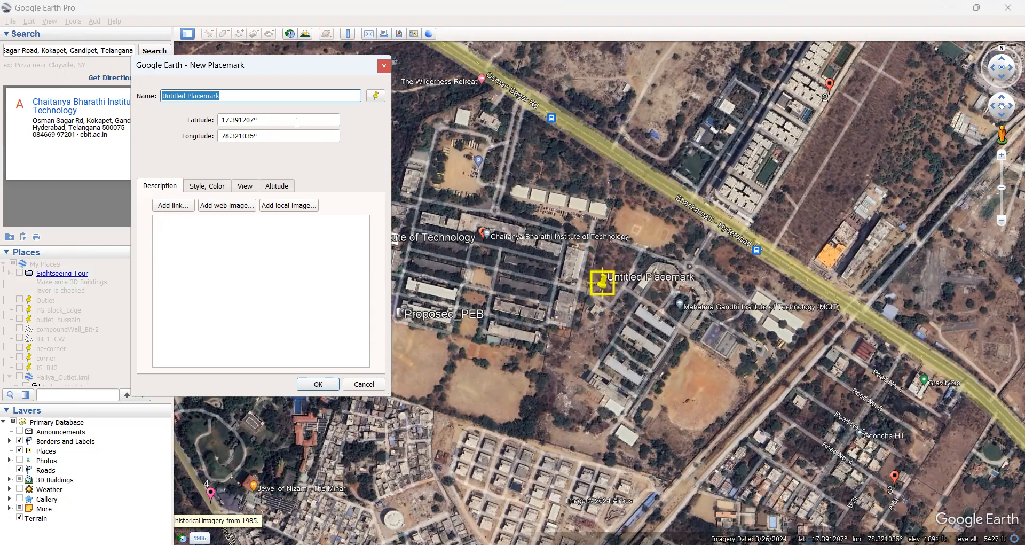
drag(275, 68, 200, 140)
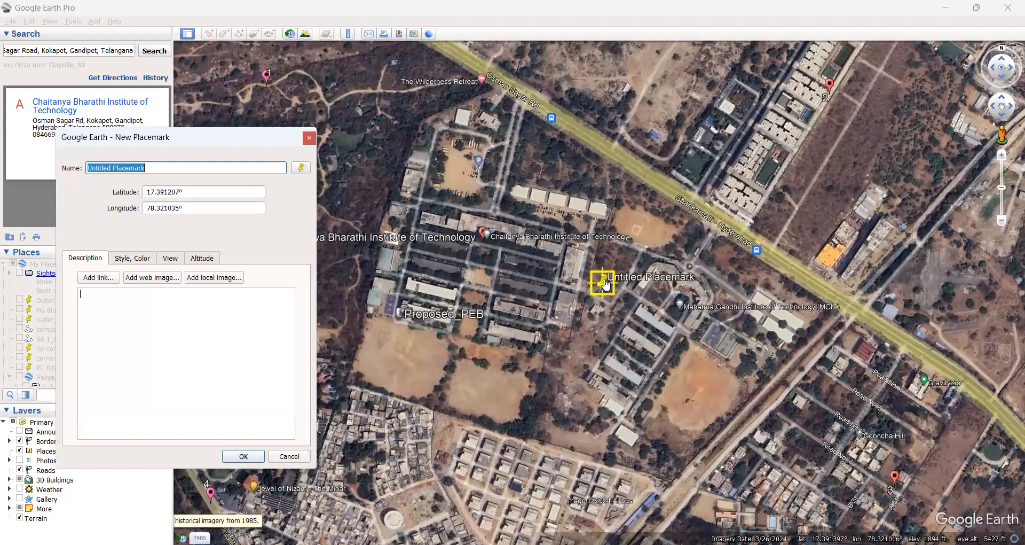
drag(607, 286, 233, 83)
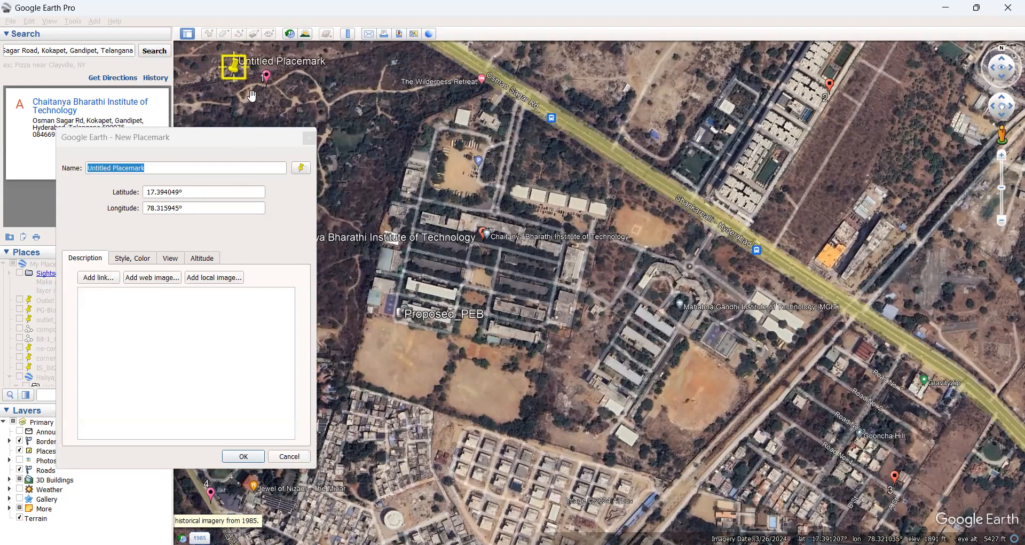
Cancel the New Placemark dialog, discarding the placemark.
click(293, 455)
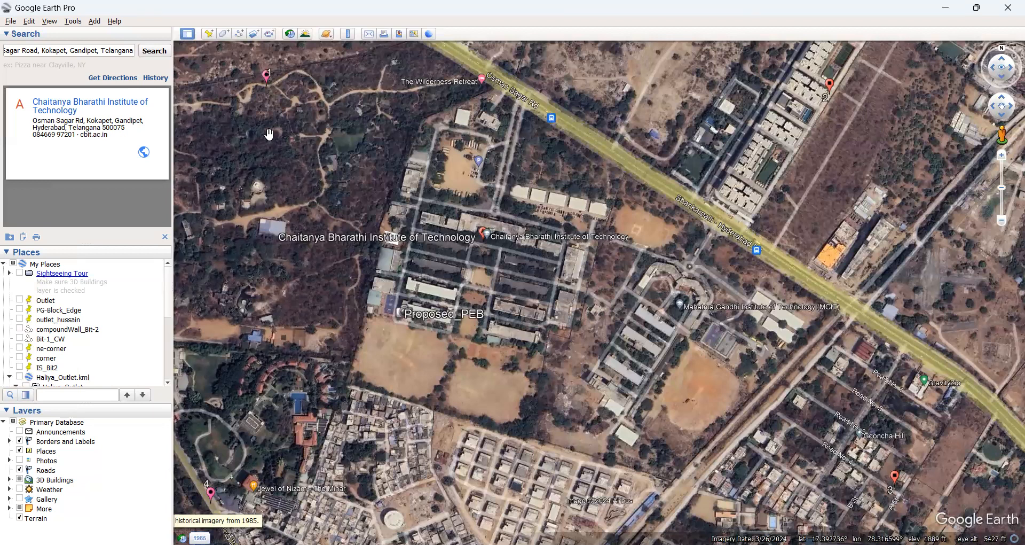
Open Save Image with Map Options checked and resolution set to Maximum (8192x4699).
click(10, 22)
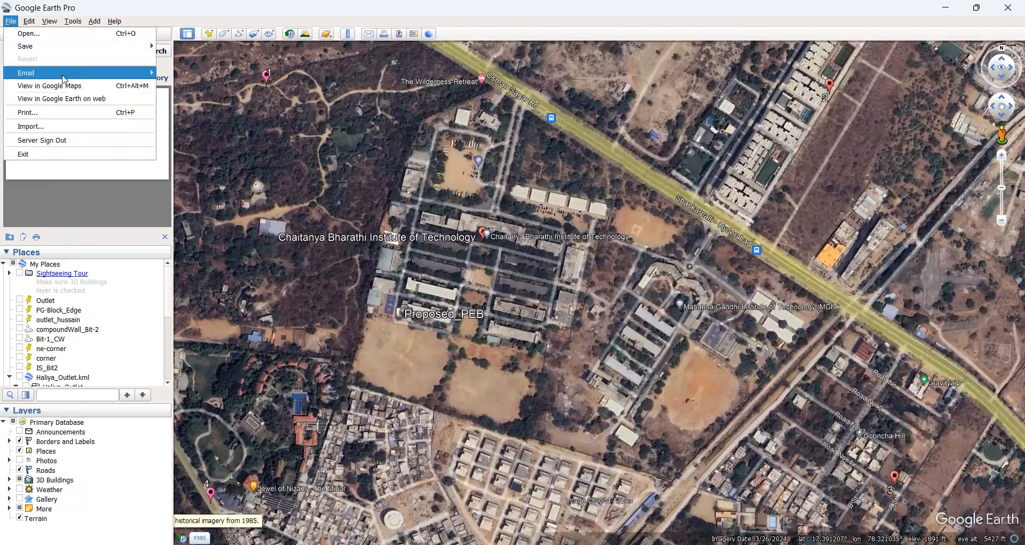
mouse_move(80, 46)
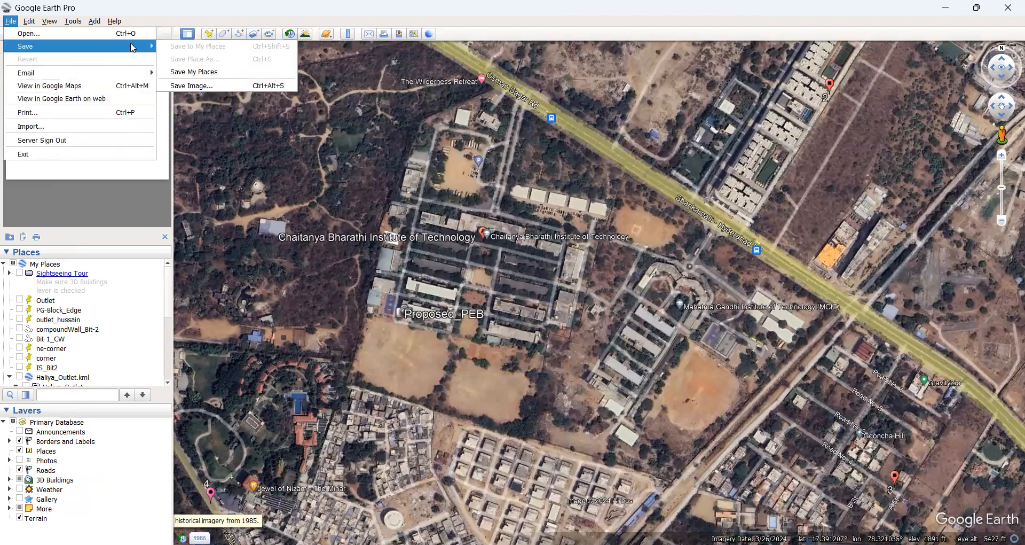
click(193, 87)
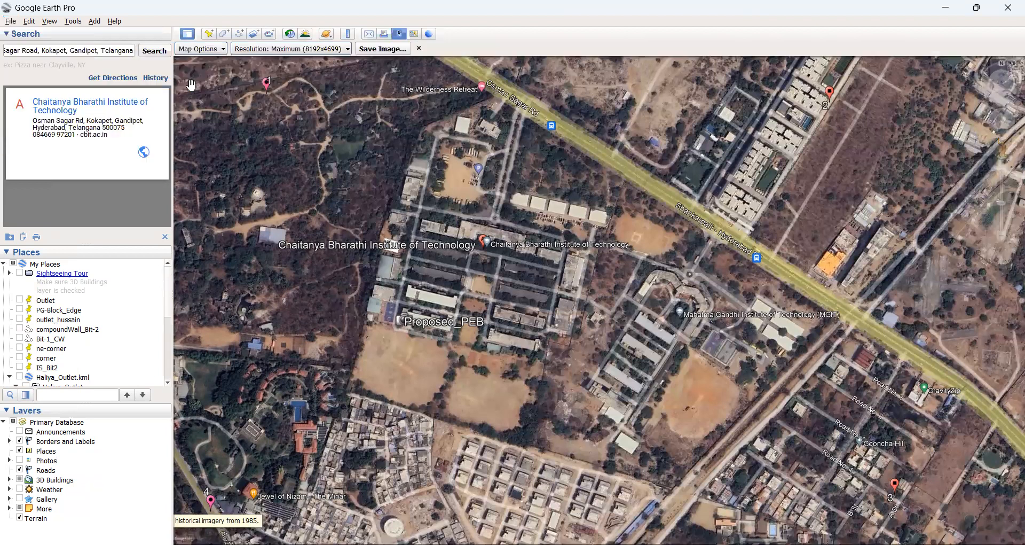
click(223, 52)
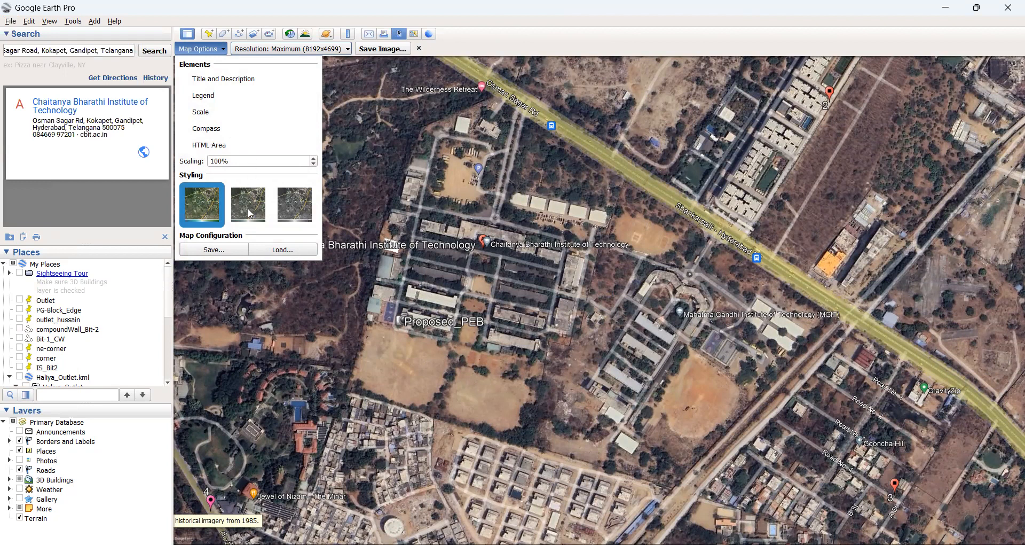
click(332, 95)
click(348, 51)
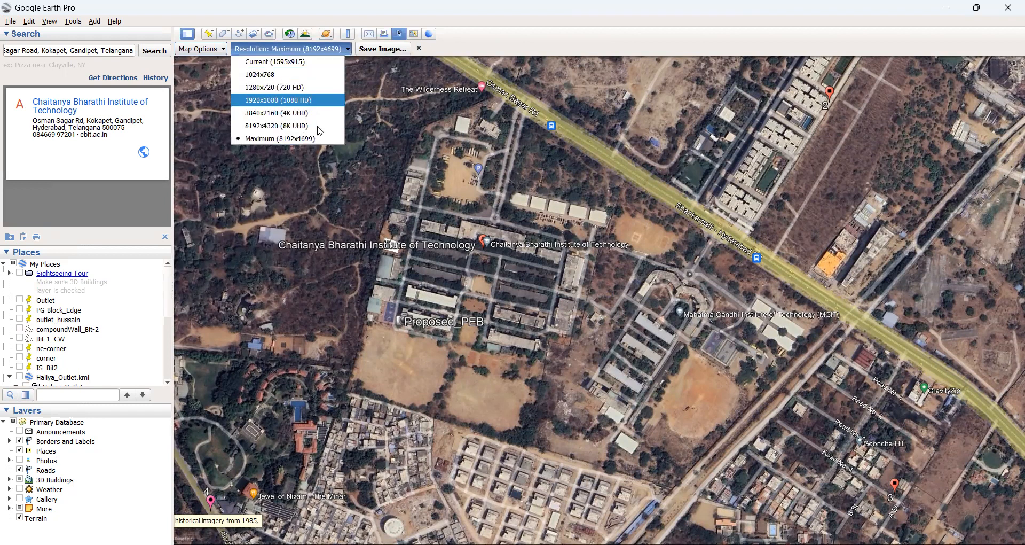
click(378, 51)
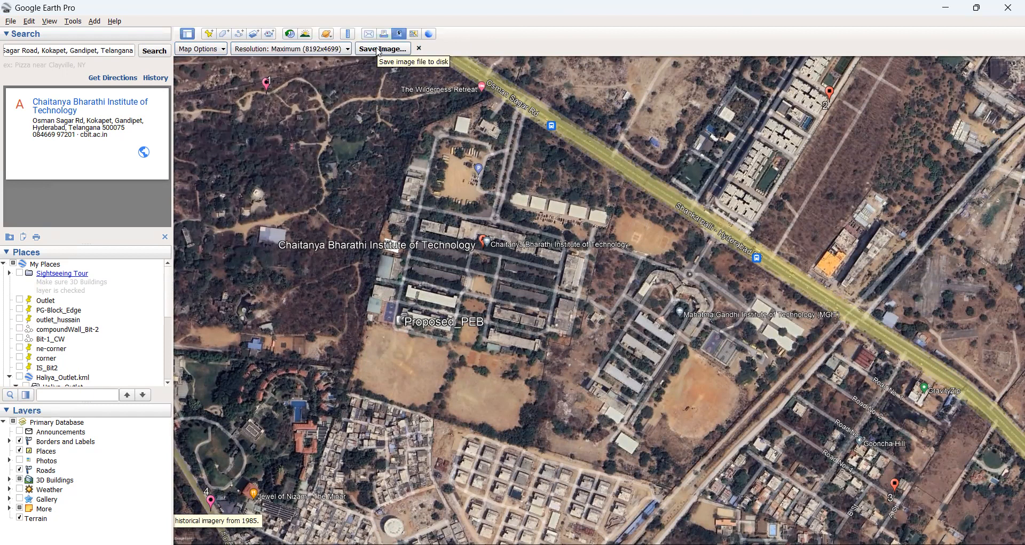
Save the map view as the JPEG image AOI_GE in Desktop > Expt-1.
click(378, 48)
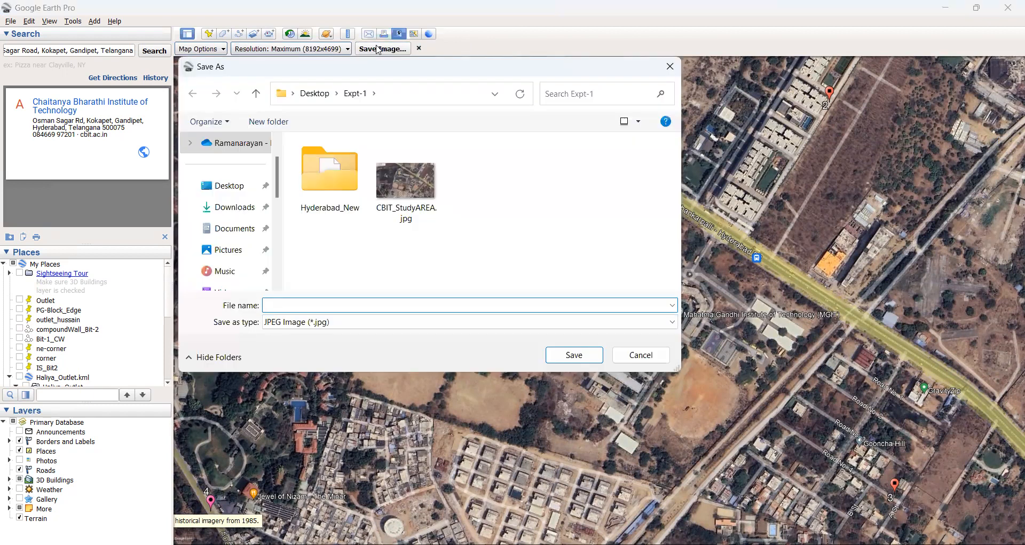
text(AOI_GE)
click(568, 357)
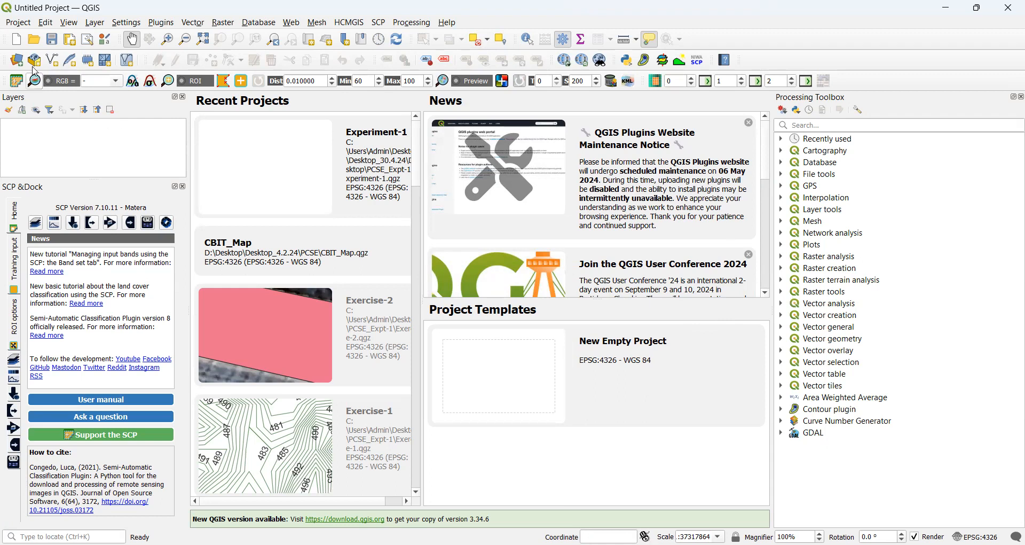
Save the QGIS project as AOI.qgz in the Desktop's Expt-1 folder.
click(15, 24)
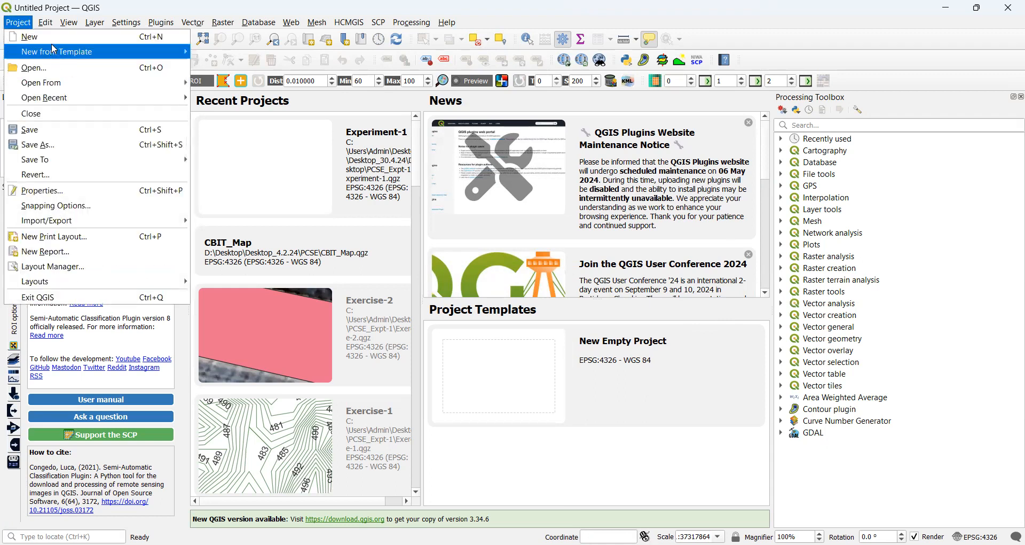
click(68, 127)
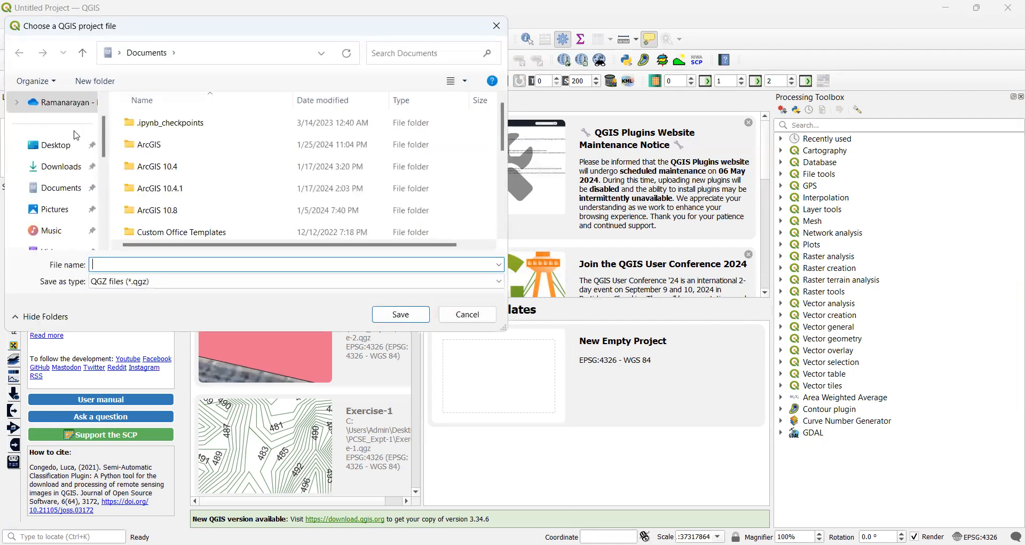
click(68, 151)
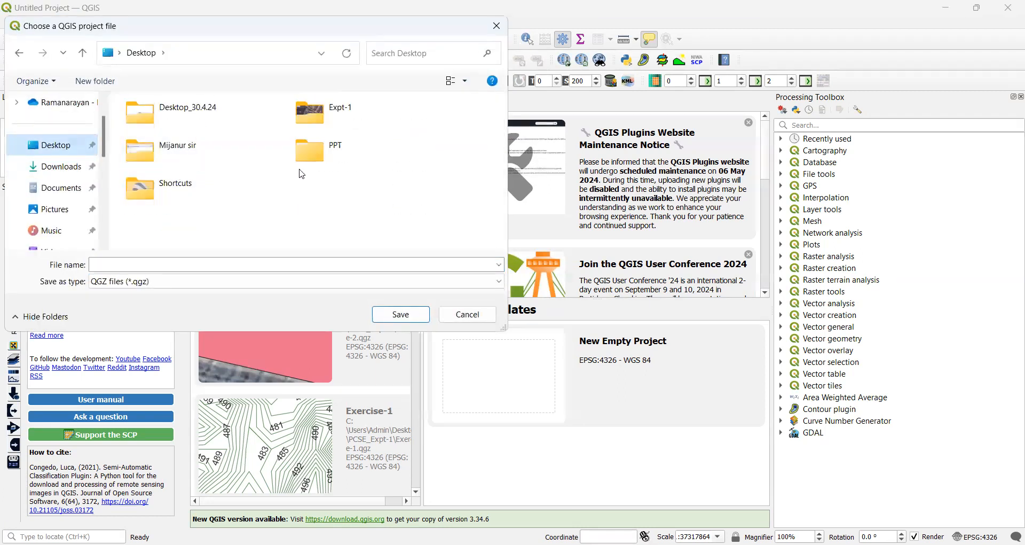
double_click(313, 114)
click(128, 264)
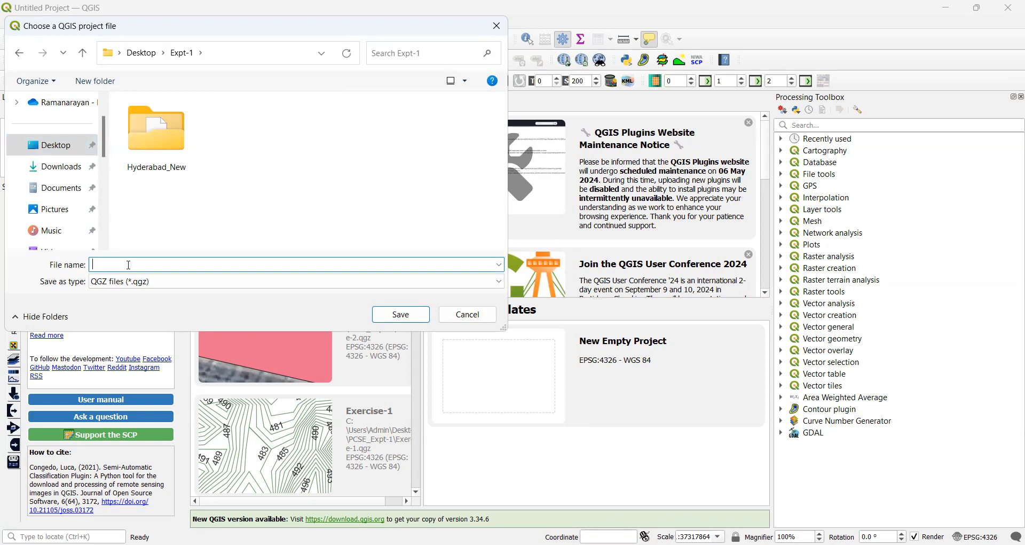
text(AOI)
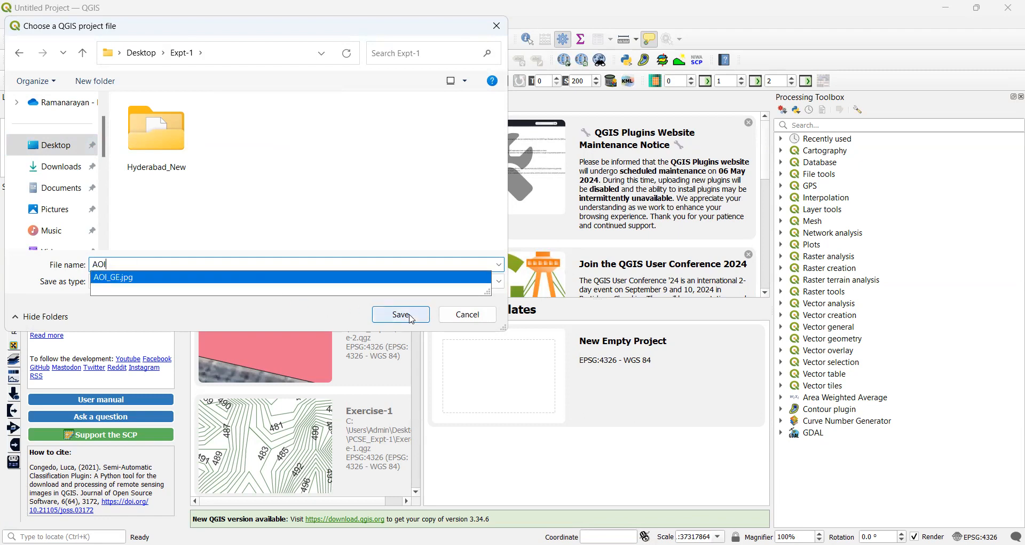
click(402, 315)
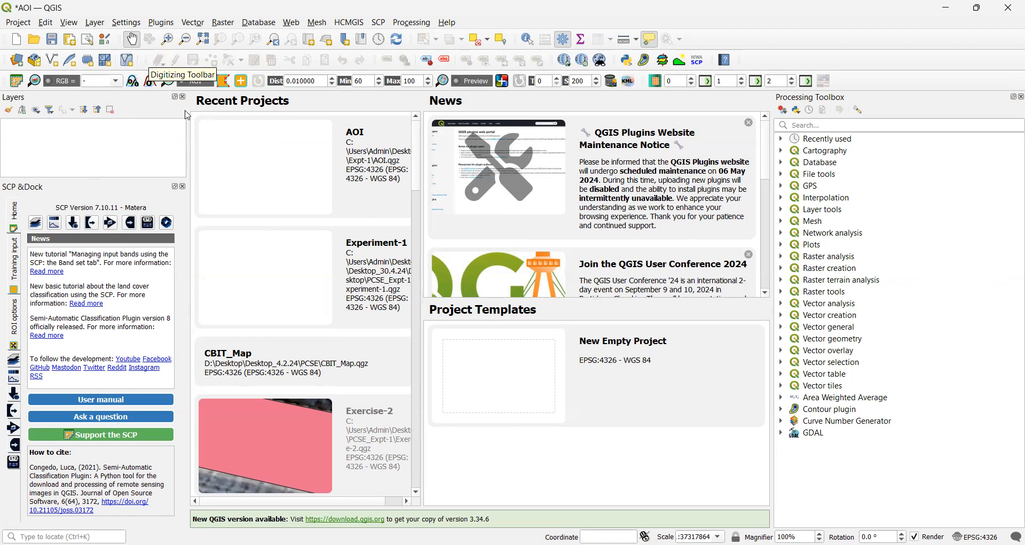
click(96, 24)
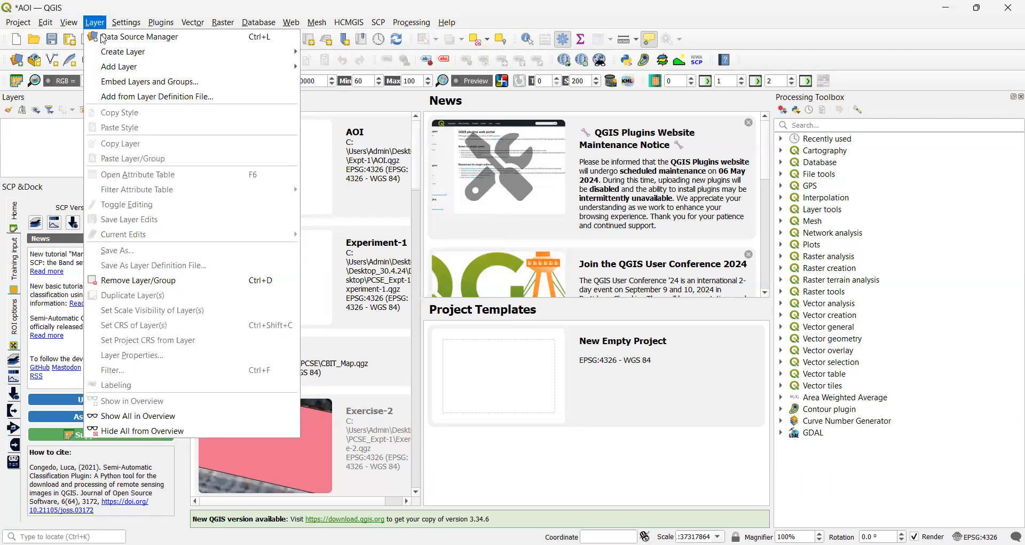
mouse_move(202, 68)
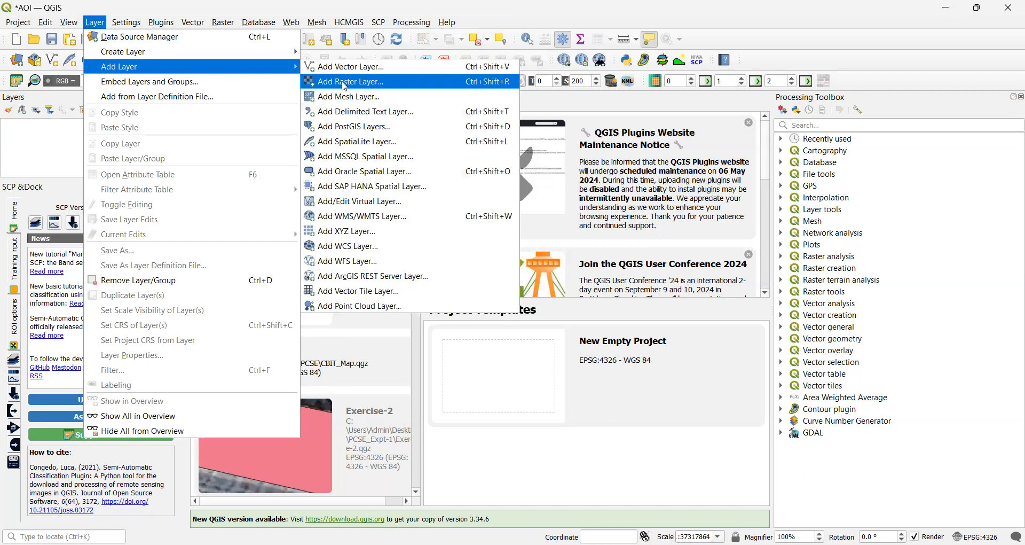
Add AOI_GE.jpg from Desktop > Expt-1 as a raster layer through the Data Source Manager.
click(344, 83)
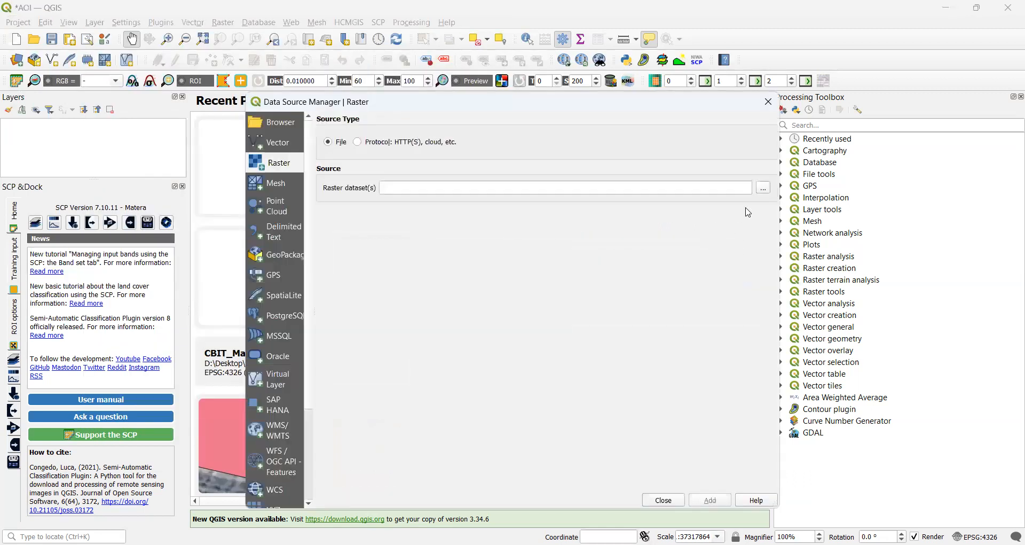
click(763, 192)
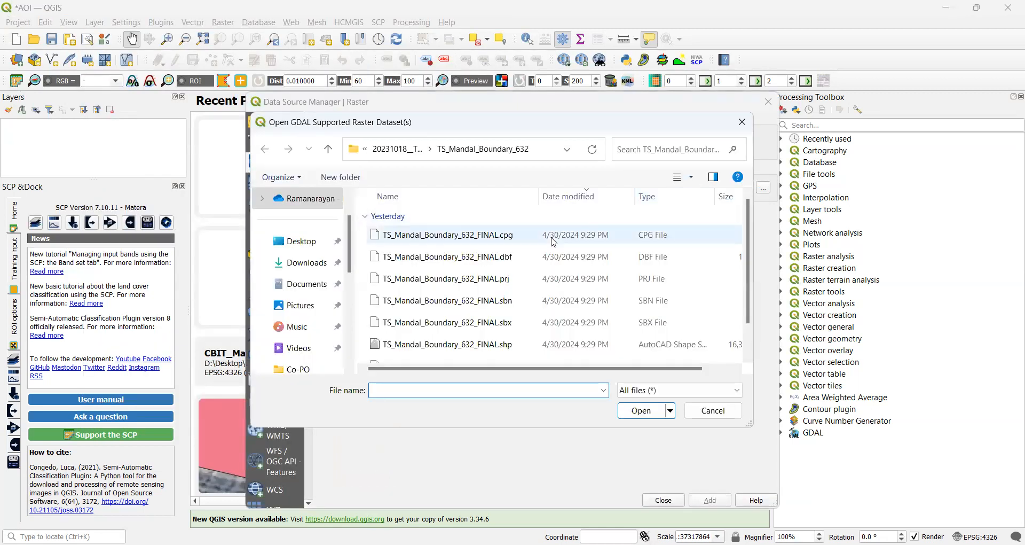
click(301, 245)
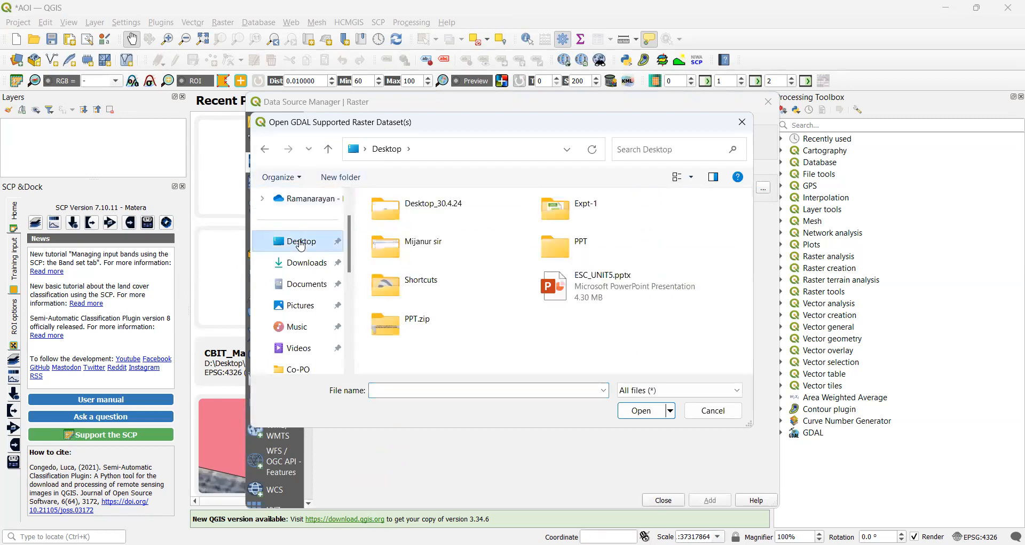
double_click(567, 210)
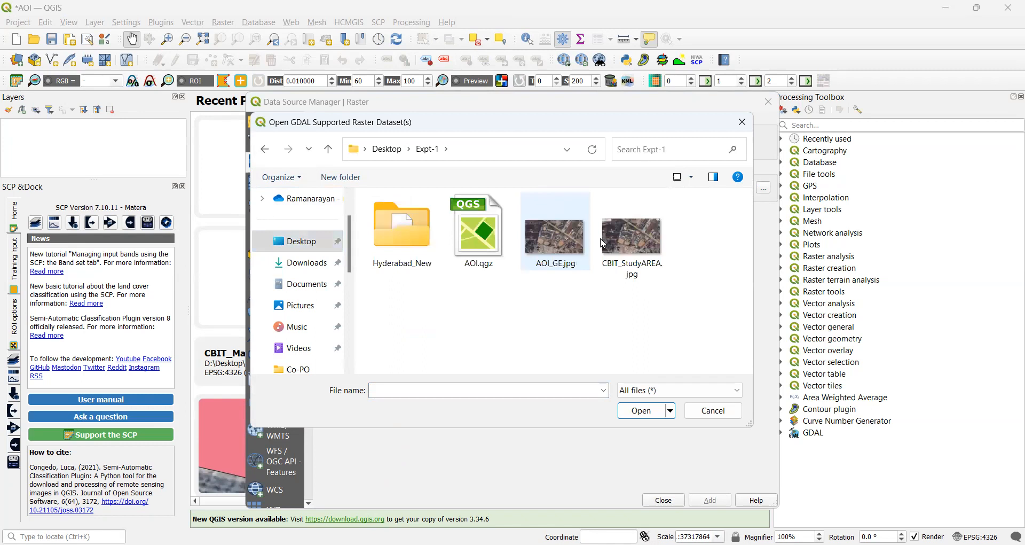
click(554, 225)
click(649, 416)
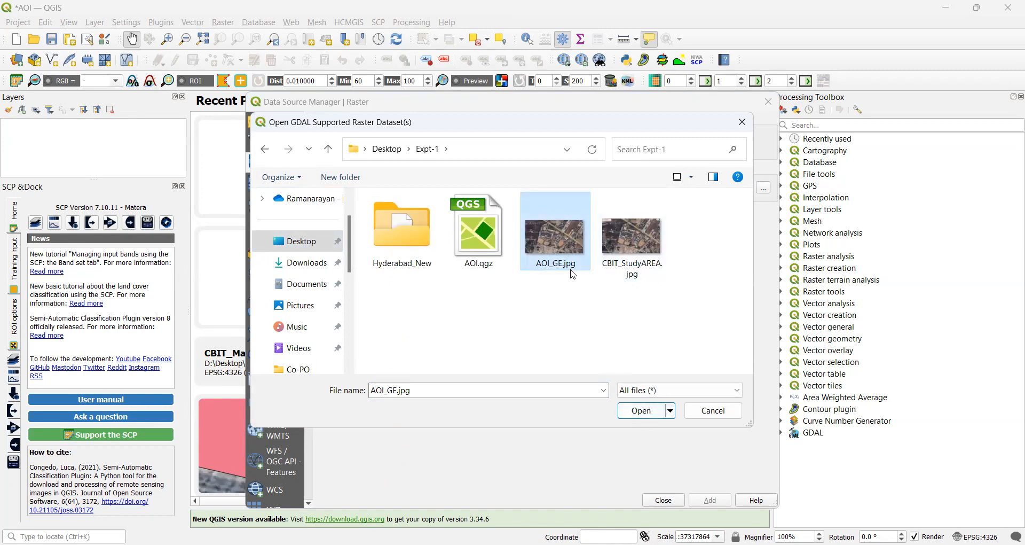
click(638, 415)
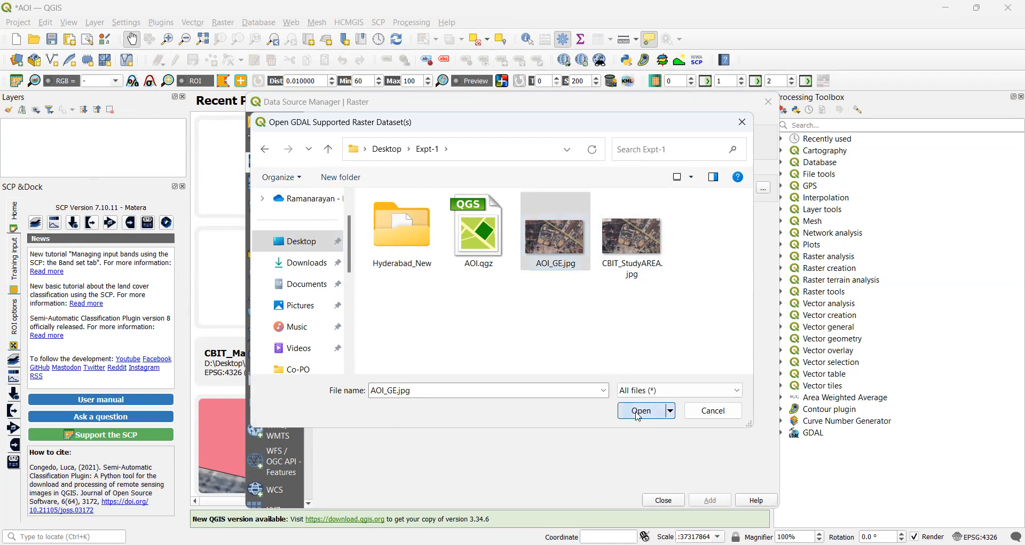
key(Return)
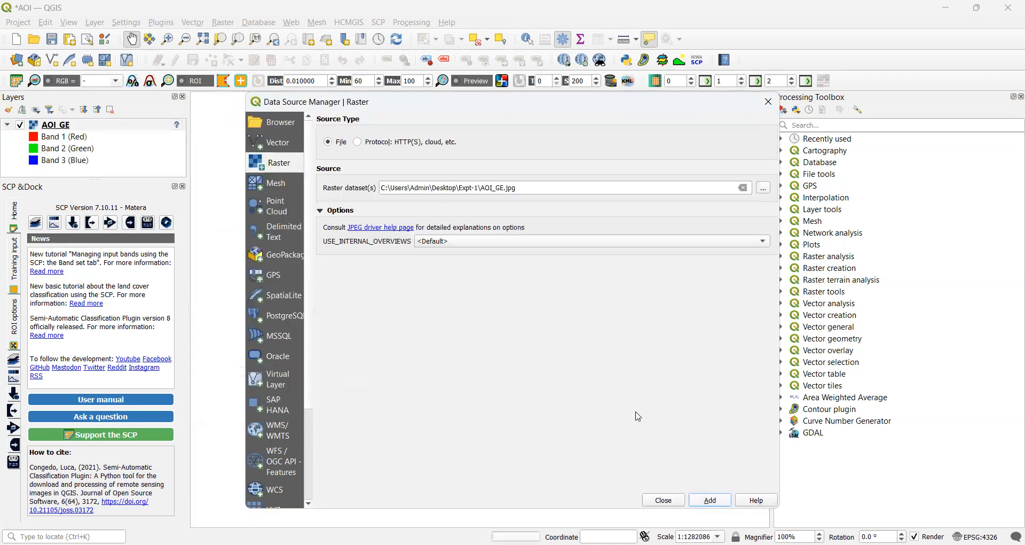
key(Escape)
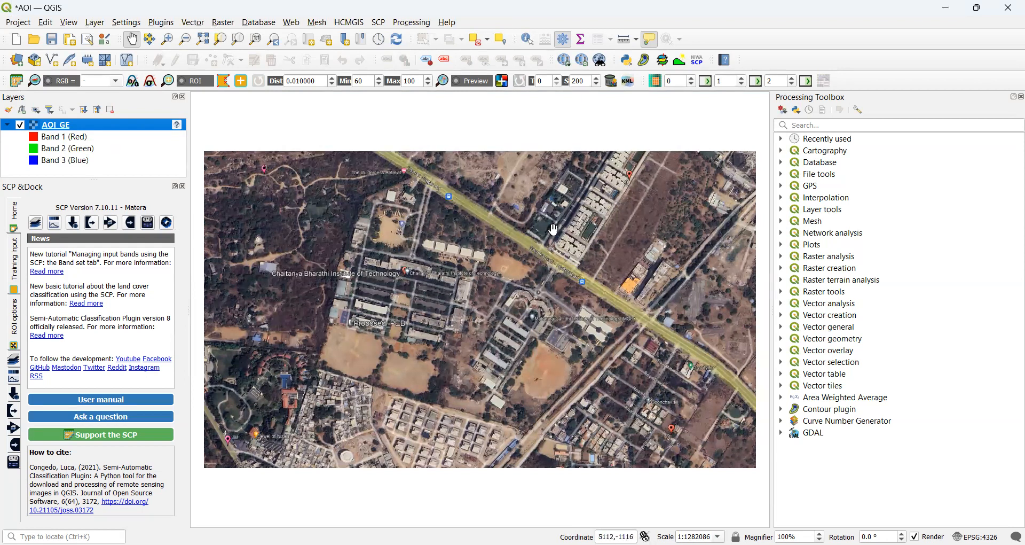
Remove the AOI GE raster layer, confirm the prompt, and launch Raster > Georeferencer.
right_click(54, 128)
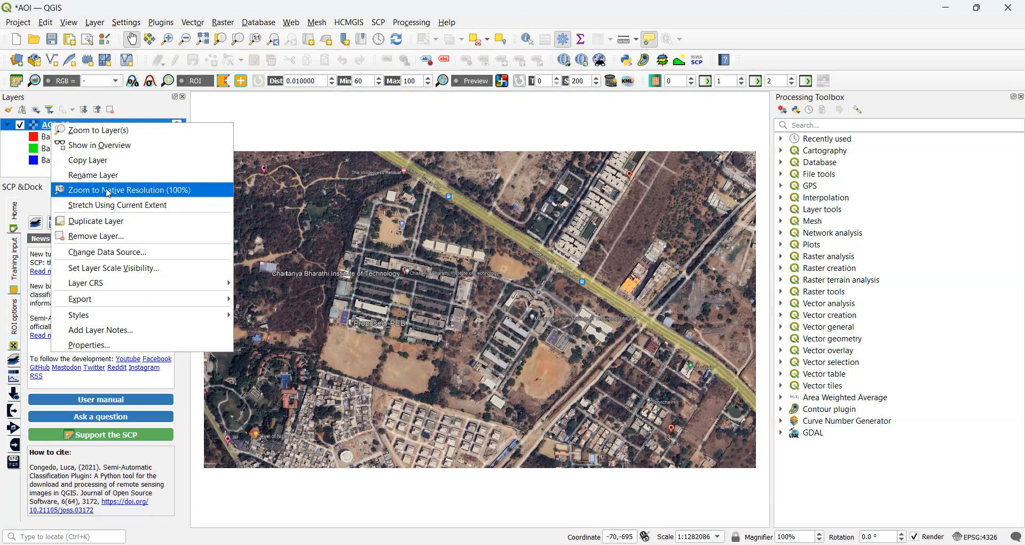
click(102, 236)
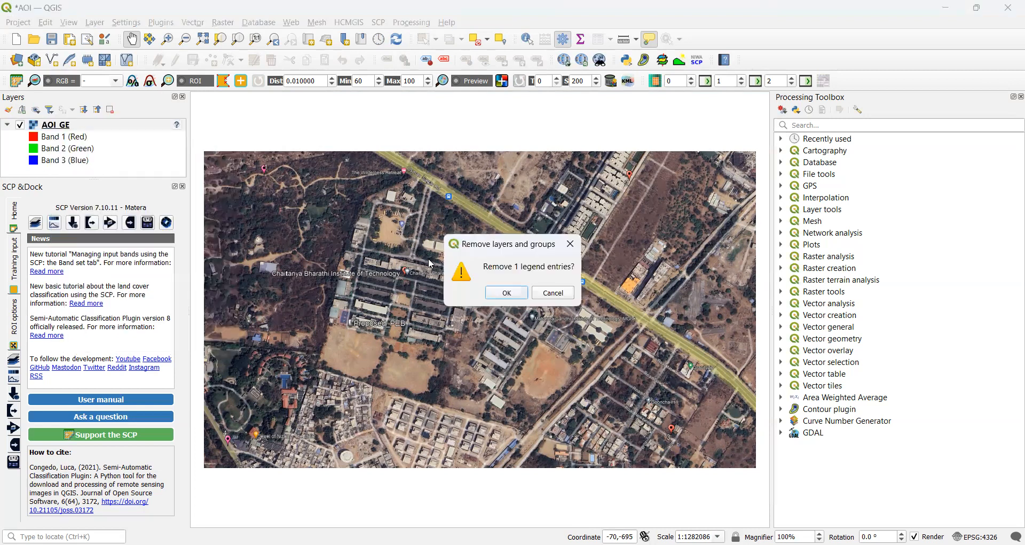
click(506, 293)
click(222, 23)
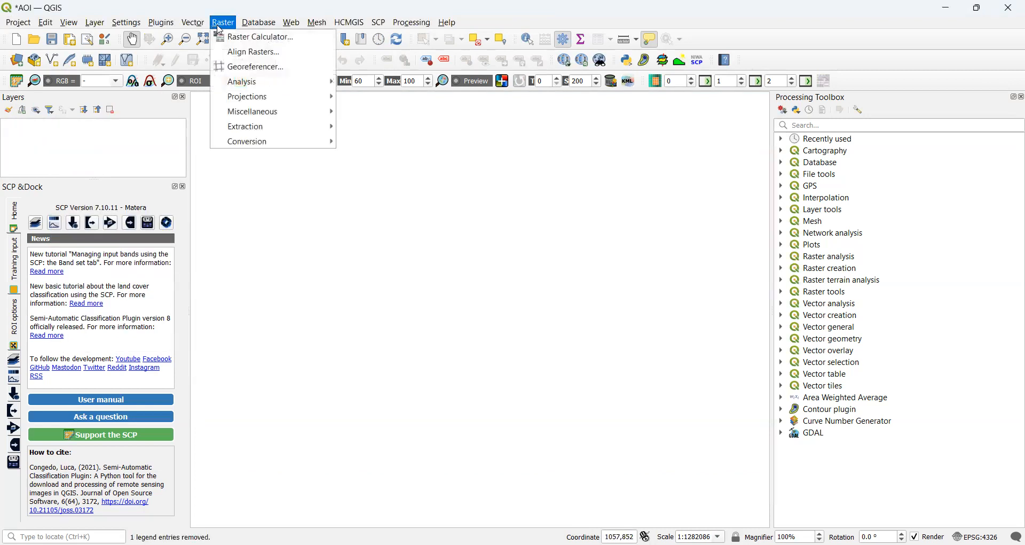
click(238, 69)
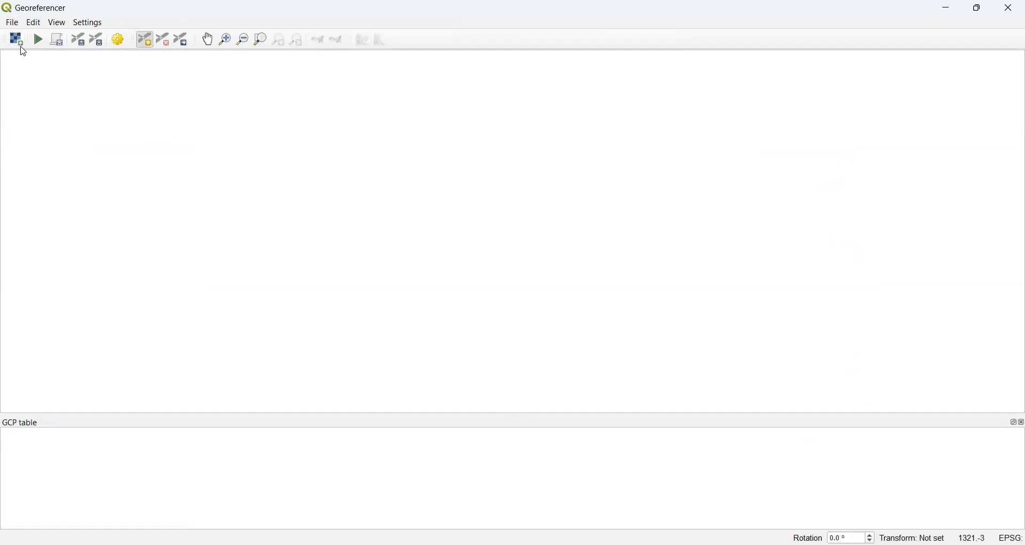
Open AOI_GE.jpg from the Expt-1 folder as the Georeferencer's raster.
click(13, 24)
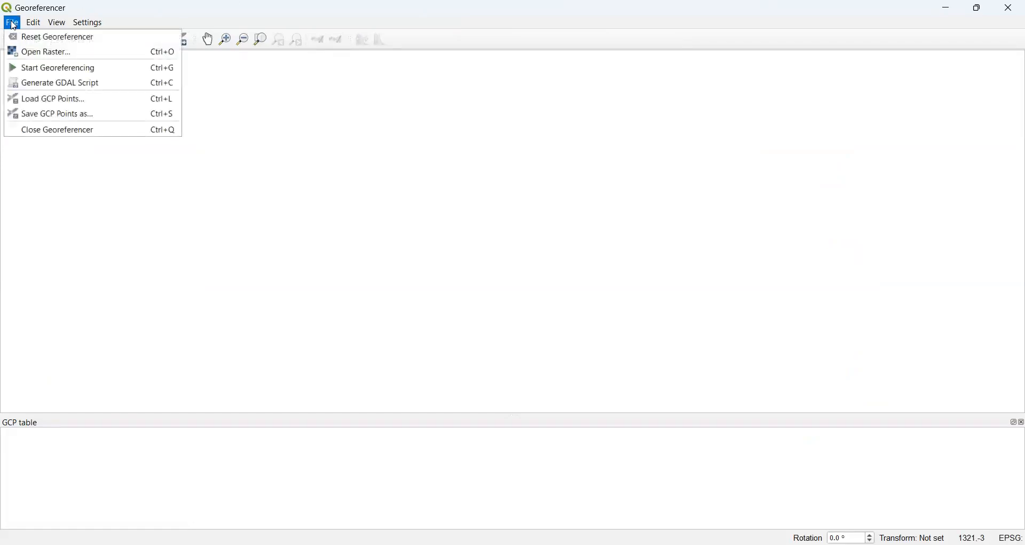
mouse_move(29, 24)
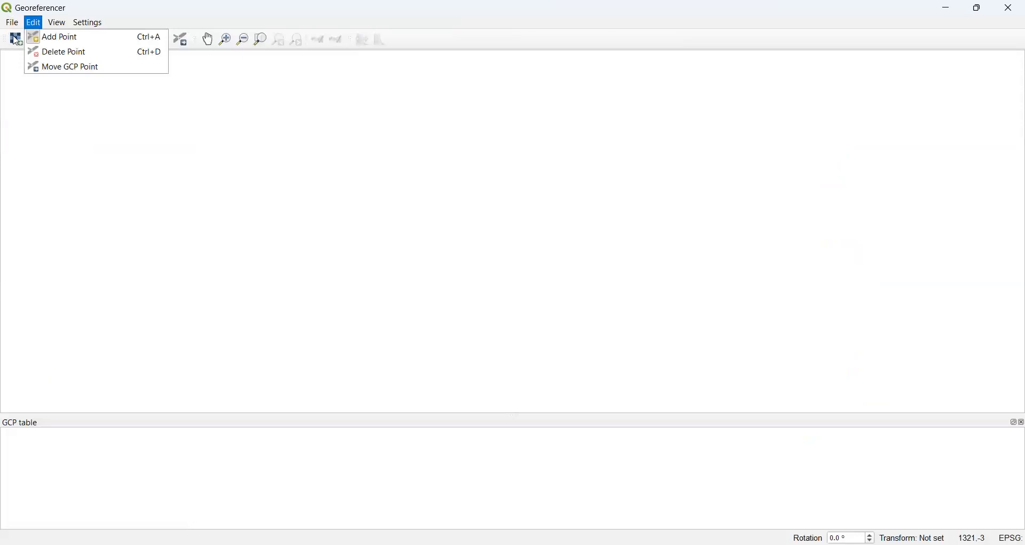
click(16, 40)
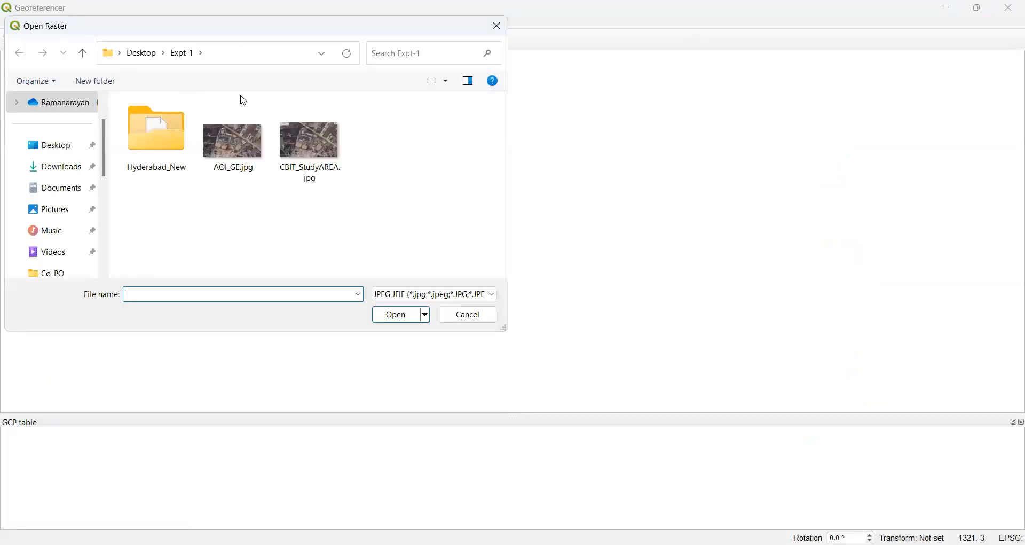
click(496, 26)
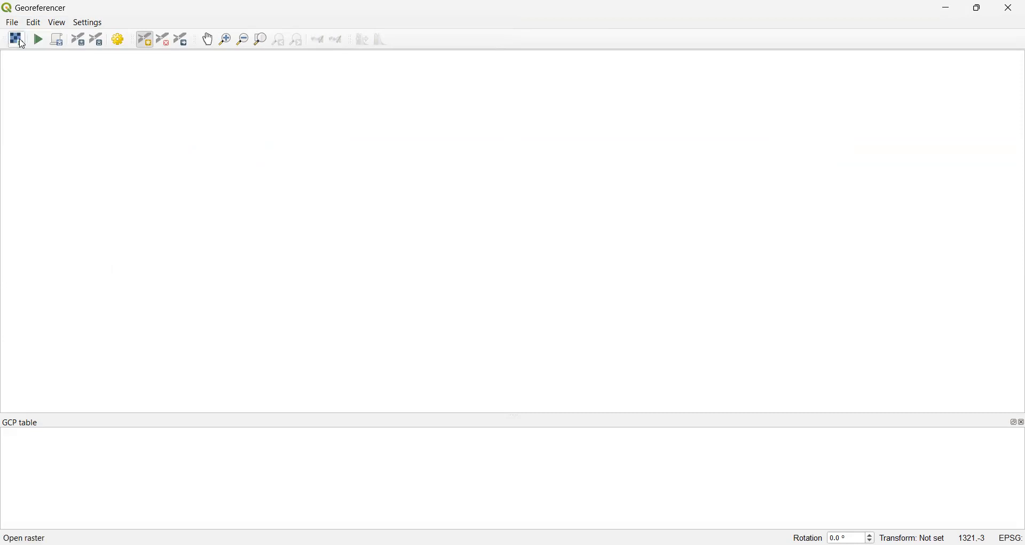
click(16, 39)
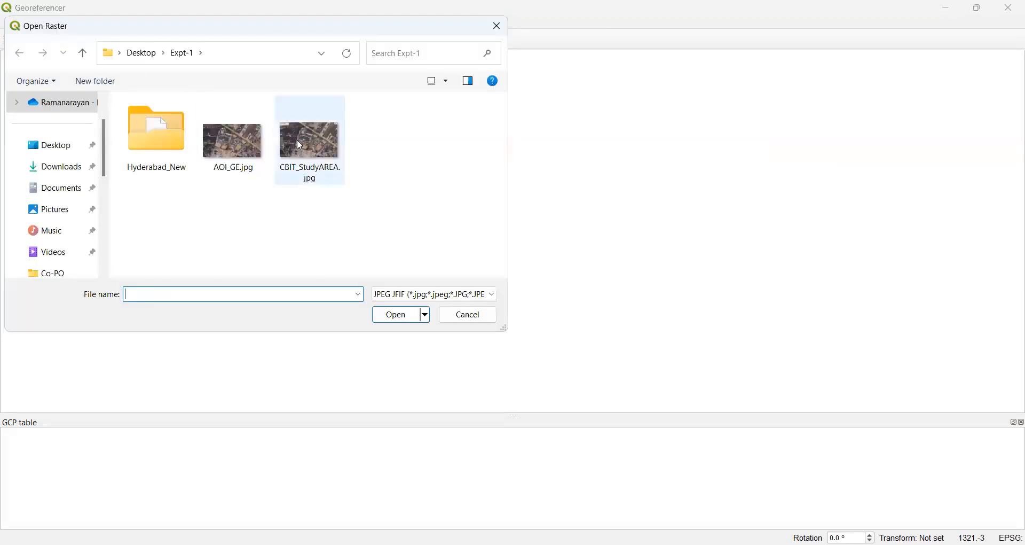
click(252, 135)
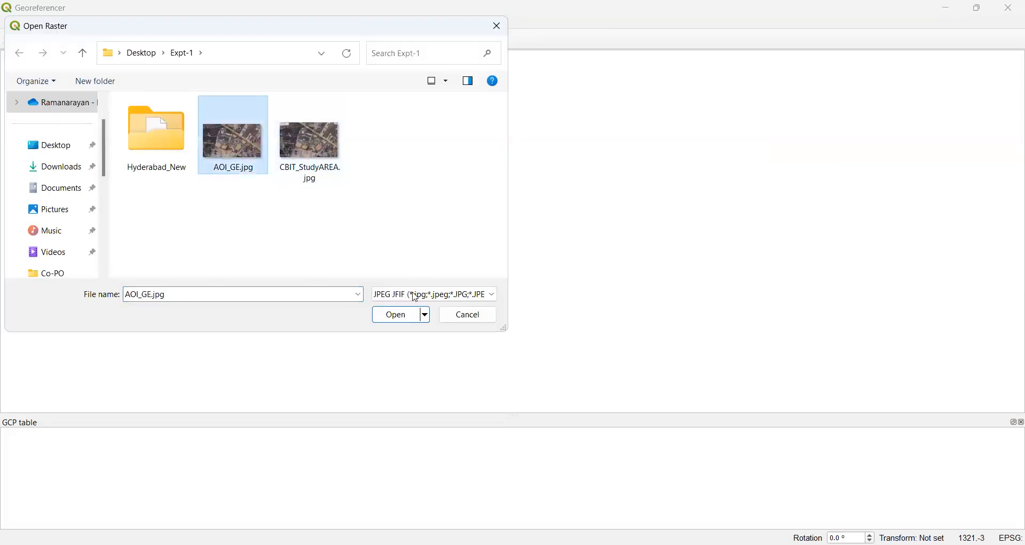
click(399, 315)
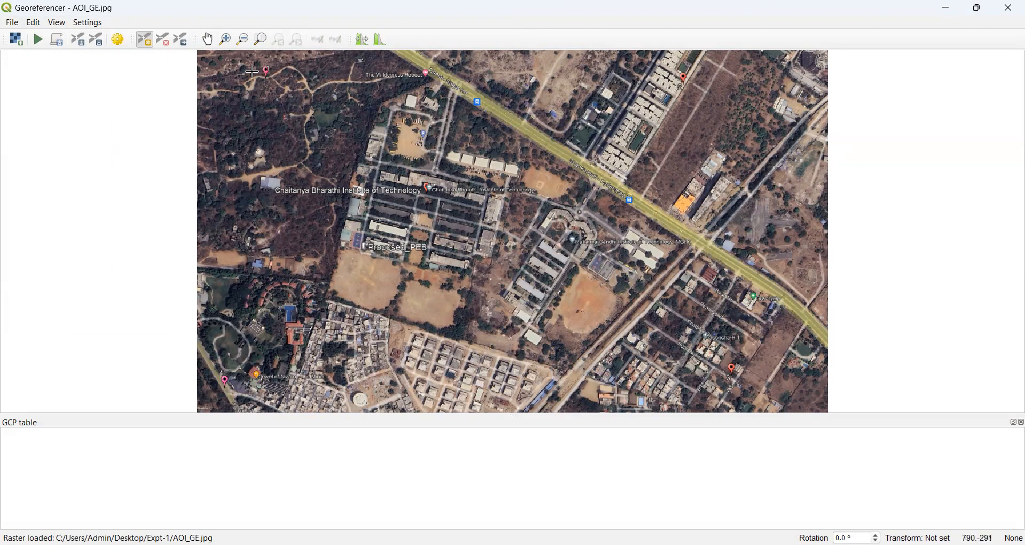
Place a control point at the image's top-left: X 78.316445, Y 17.393923, EPSG:4326.
click(149, 41)
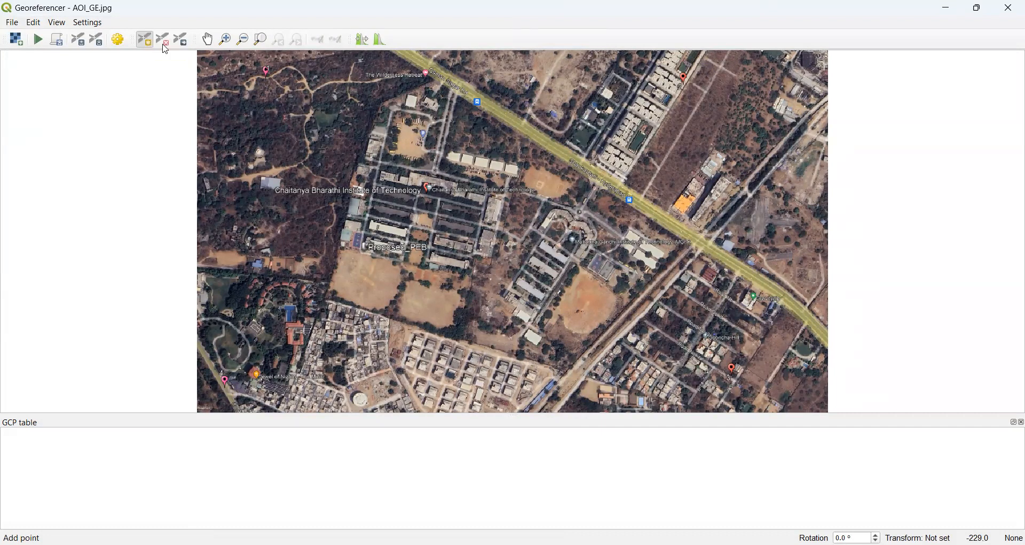
click(265, 68)
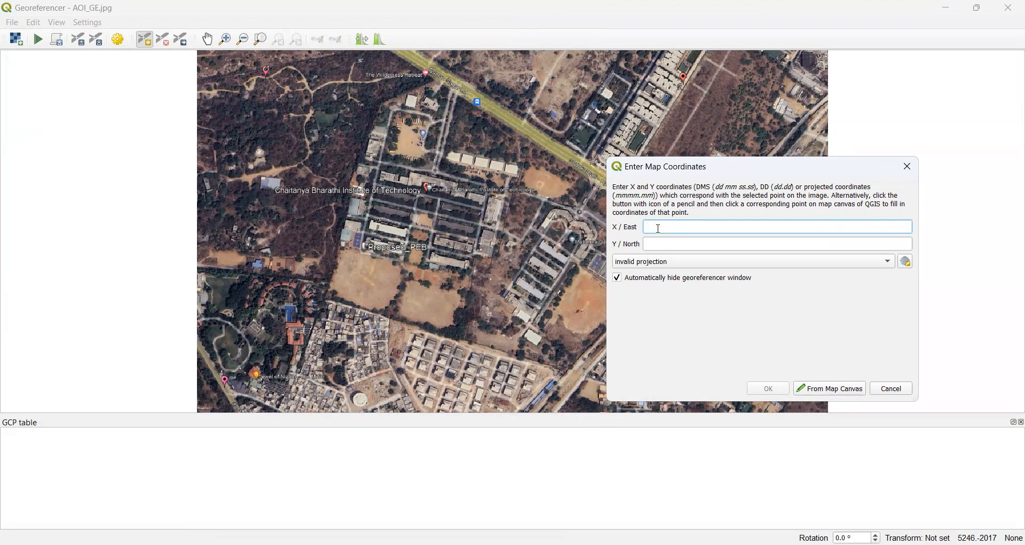
text(78.316445)
click(667, 243)
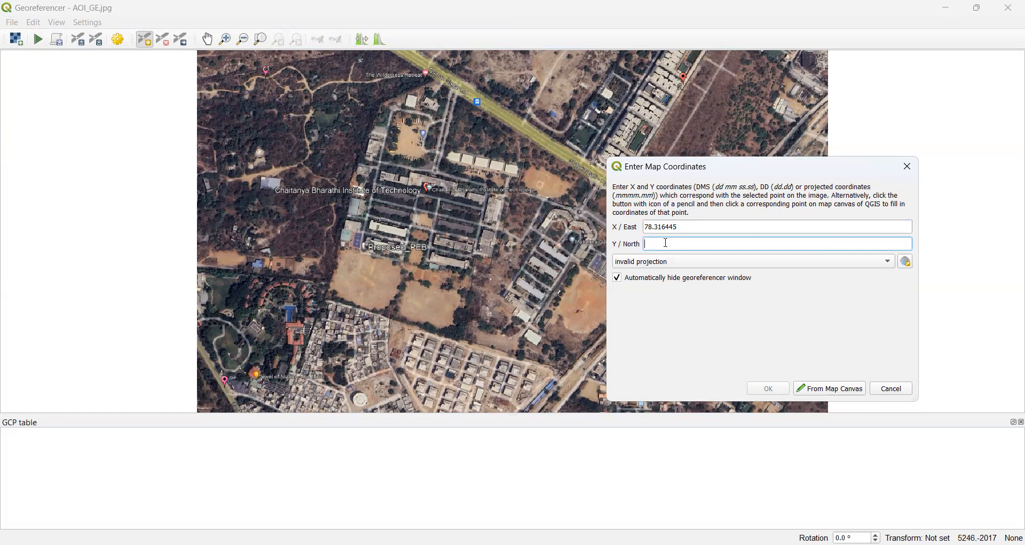
text(17.393923)
click(892, 265)
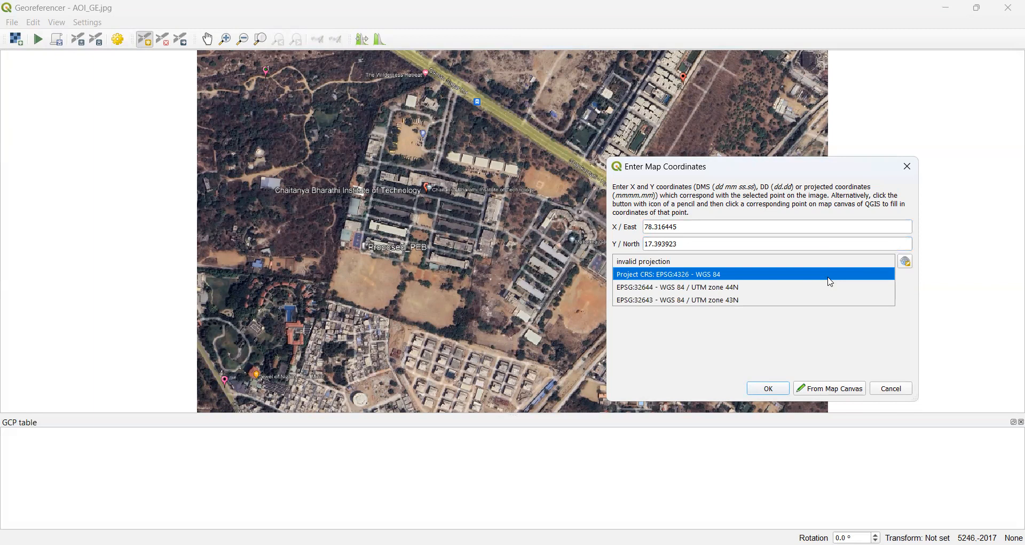
click(729, 278)
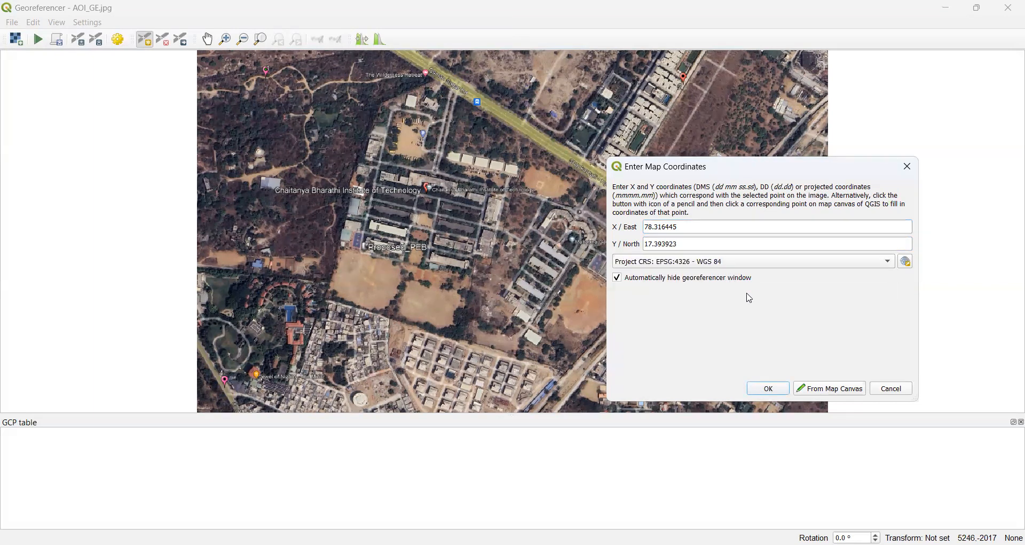
click(771, 390)
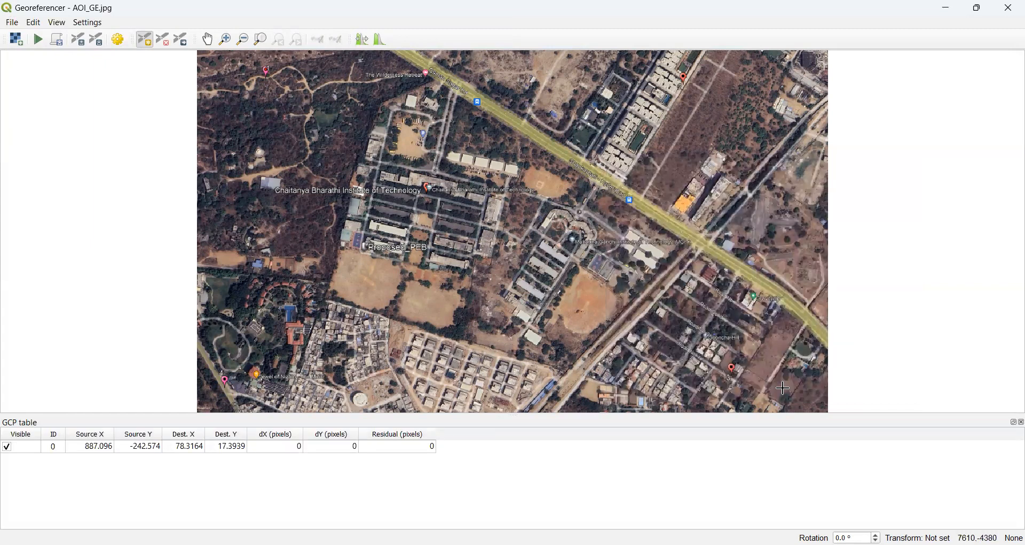
Place a control point near the image's top right at X 78.32444, Y 17.393843.
click(149, 41)
click(684, 77)
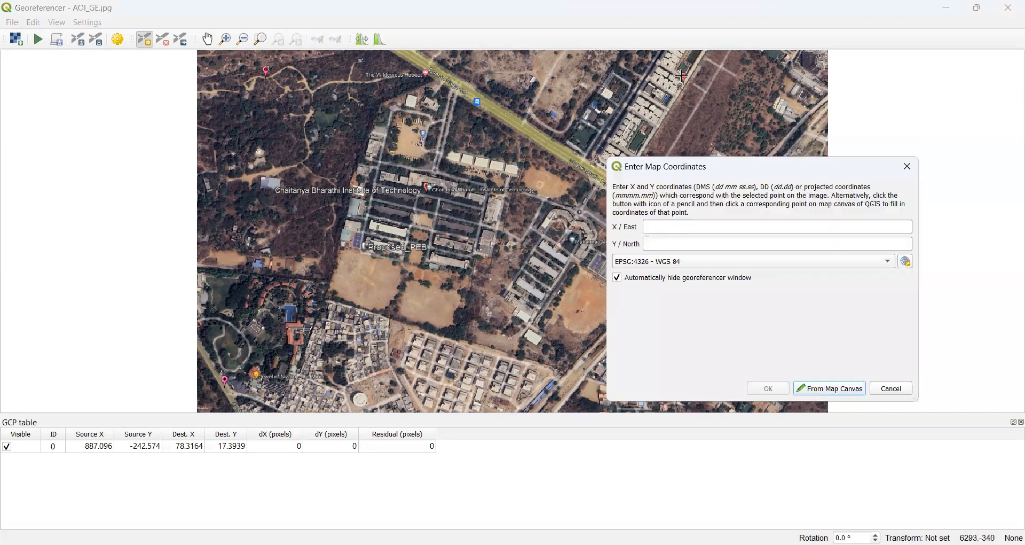
click(670, 229)
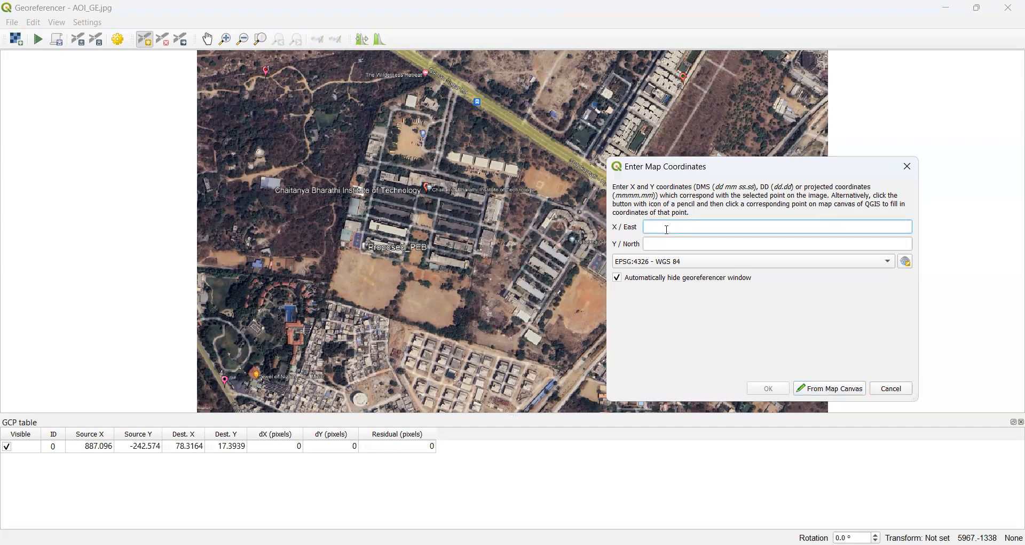
text(78.324244)
click(665, 245)
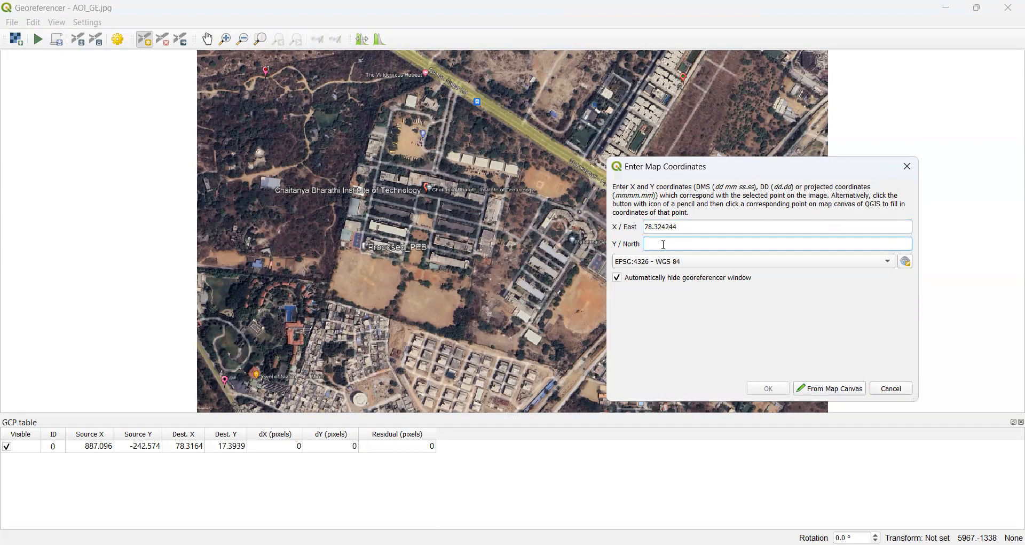
text(17.393843)
click(767, 386)
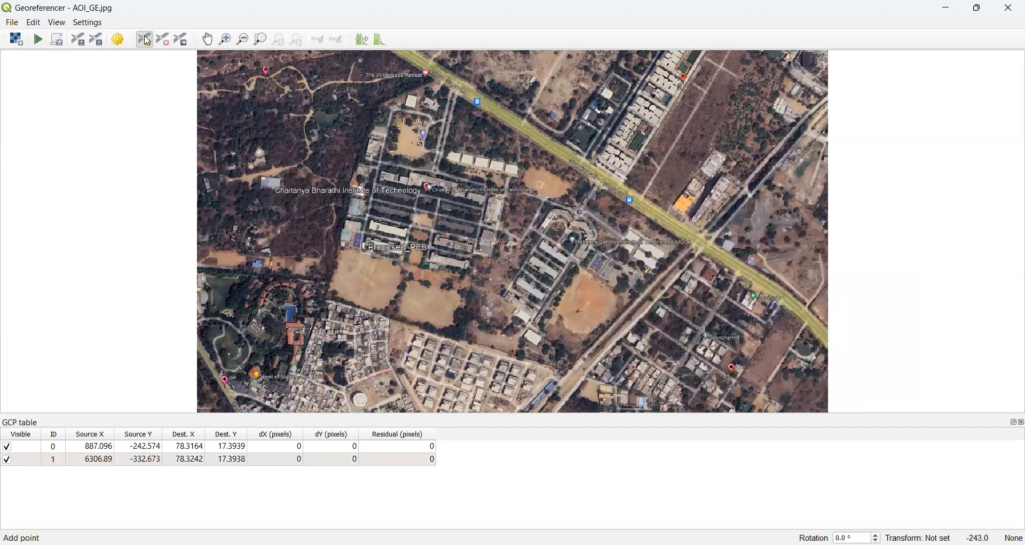
Place a control point near the image's bottom right at X 78.325111, Y 17.388652.
click(732, 367)
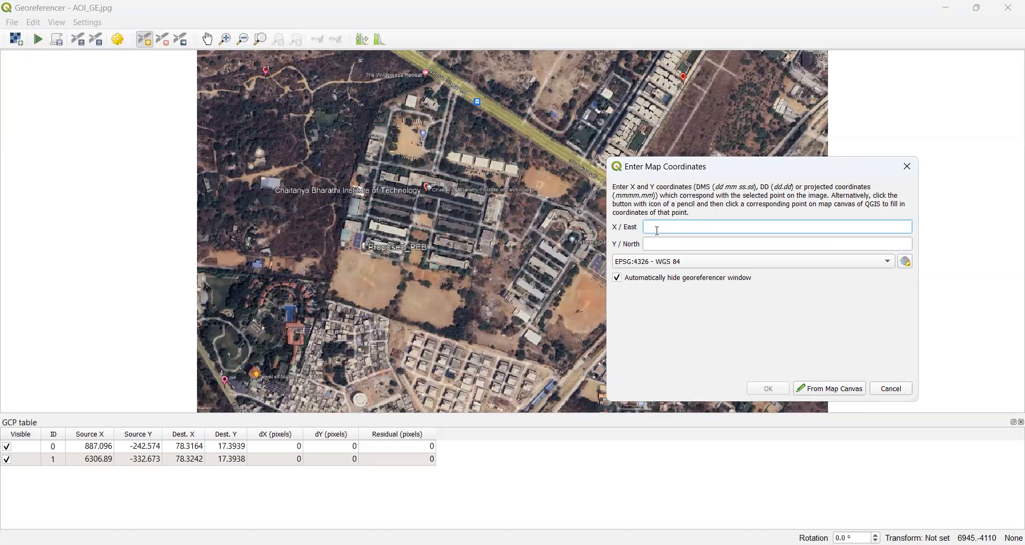
text(78.325111)
click(658, 241)
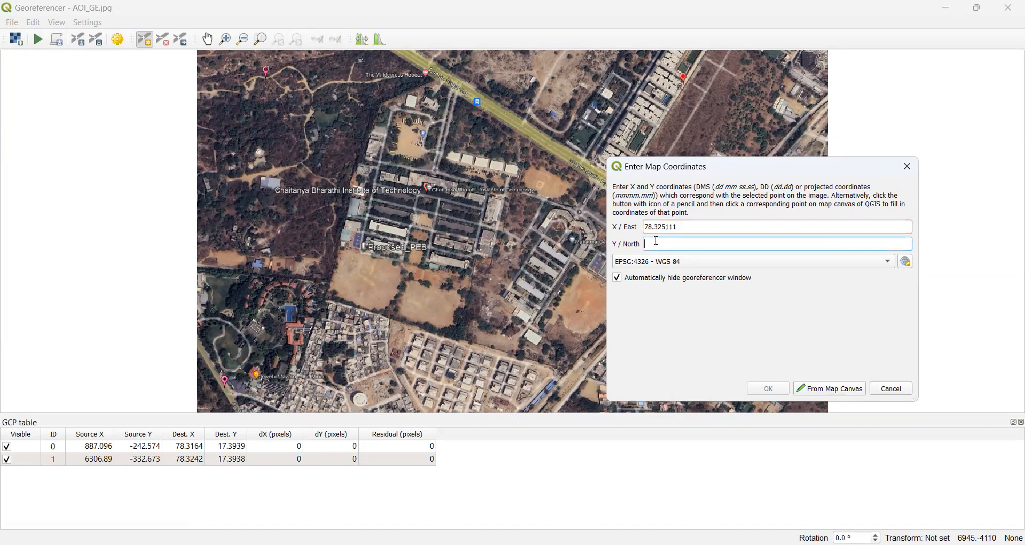
text(1)
text(7.388652)
click(767, 389)
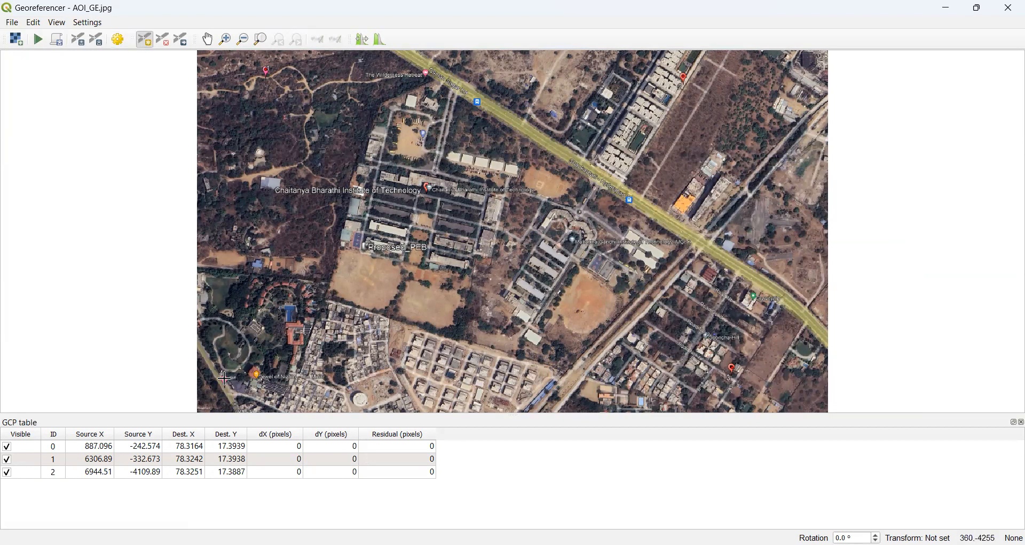
Place a control point near the image's bottom left at X 78.315674, Y 17.388435.
click(654, 228)
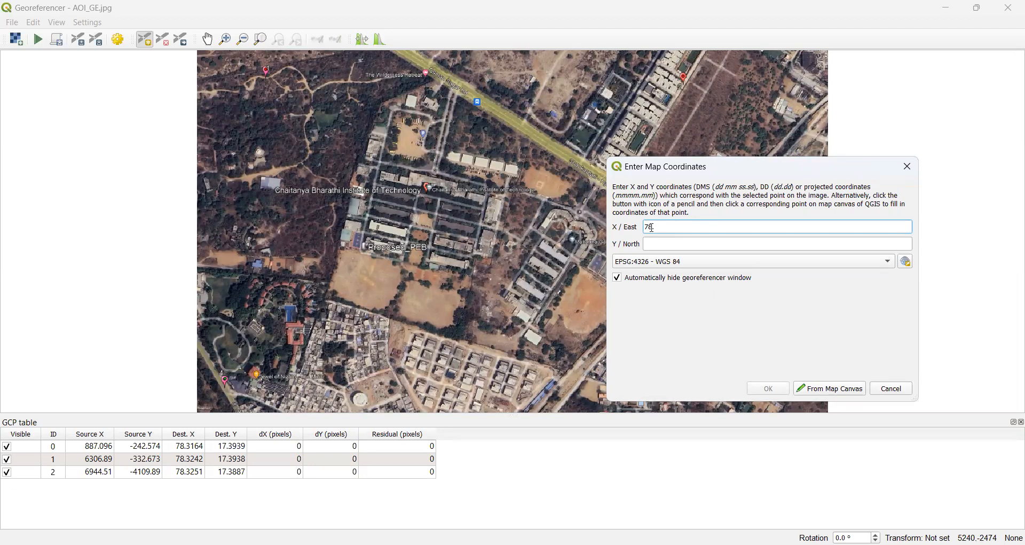
text(78.315674)
click(657, 247)
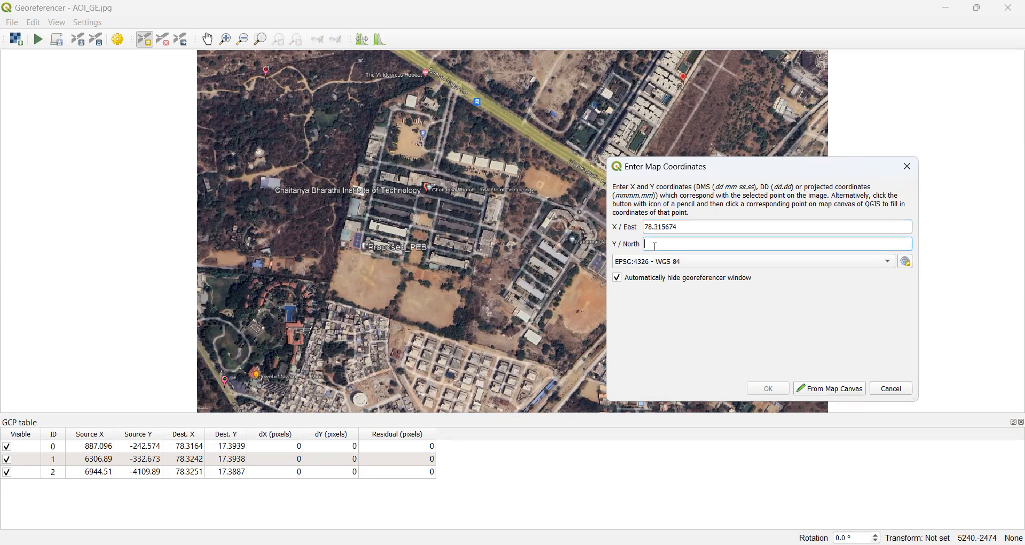
text(1)
text(7.388435)
click(774, 392)
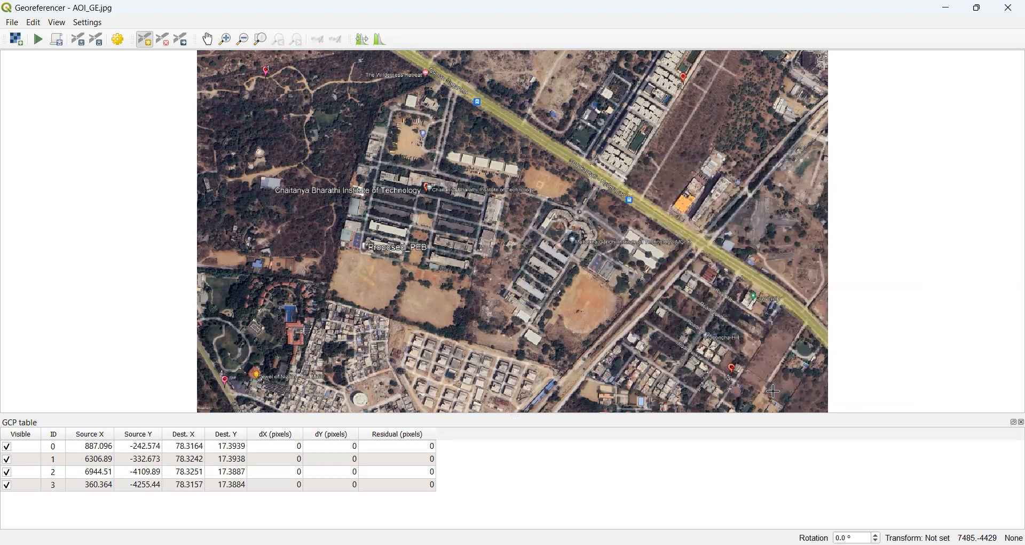
Apply Polynomial 1 transformation settings with output AOI_GE_modified.tif, loaded into the project when done.
click(119, 40)
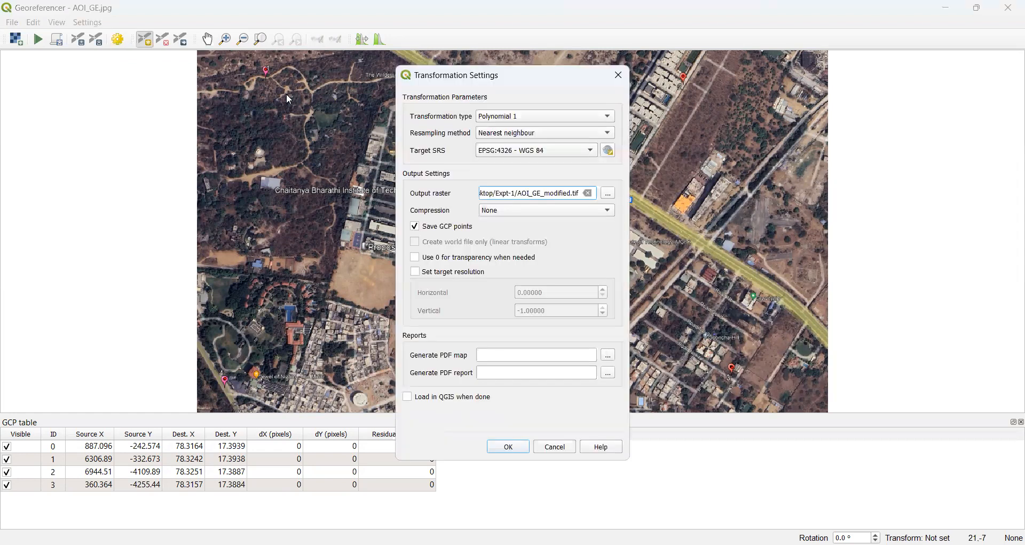
click(412, 404)
click(515, 448)
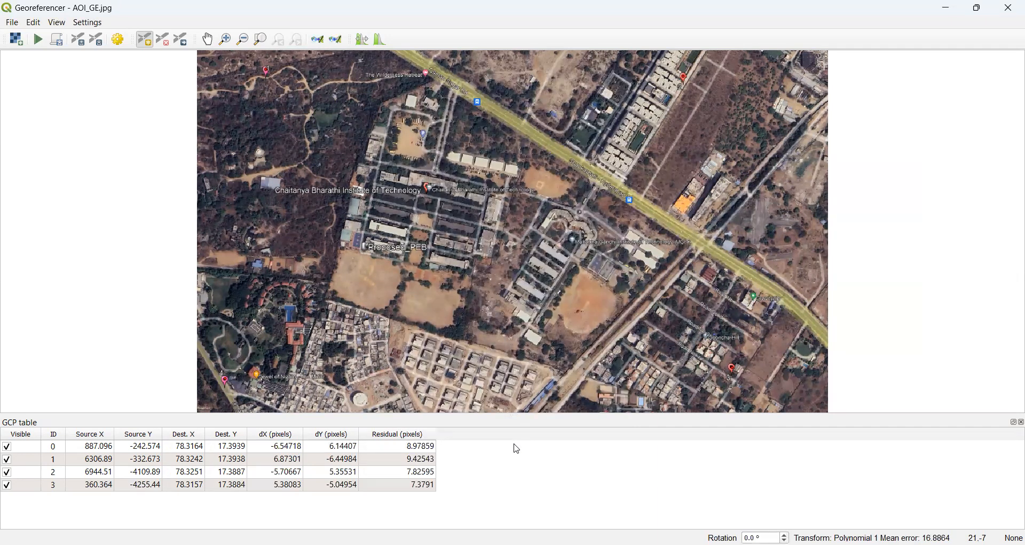
Run the georeferencing on AOI_GE using the four control points.
click(39, 42)
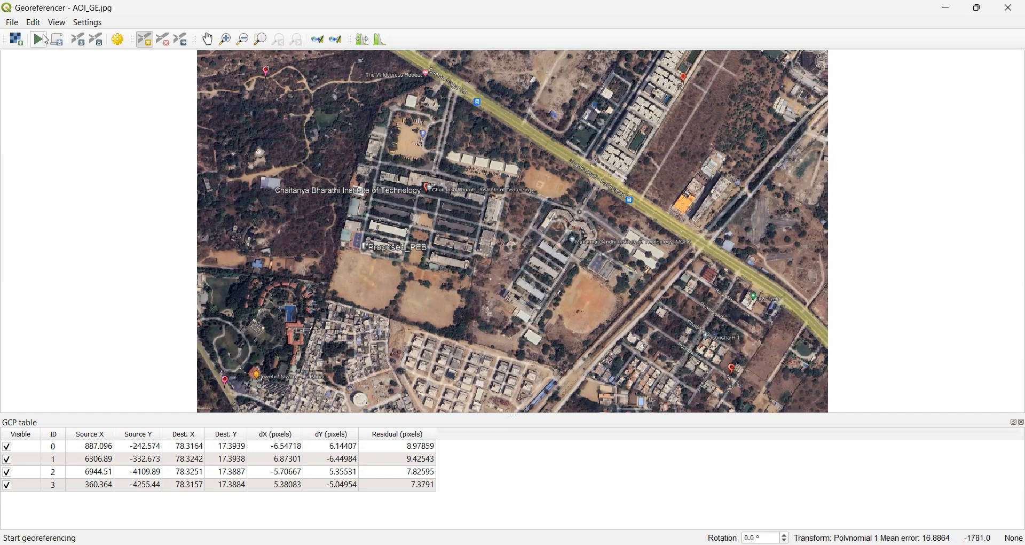
click(15, 25)
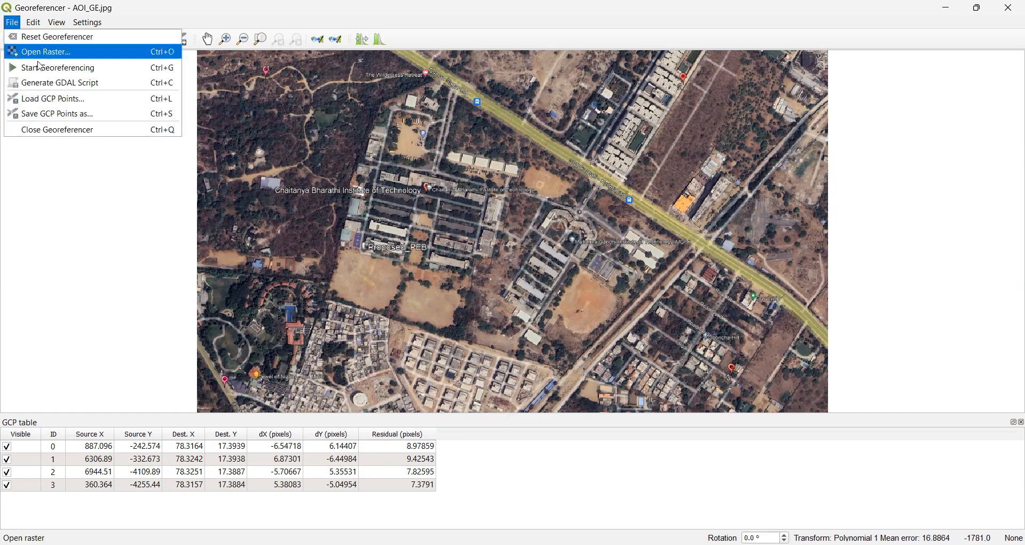
Close the Georeferencer and add AOI_GE_modified.tif as a raster layer to the map.
click(77, 137)
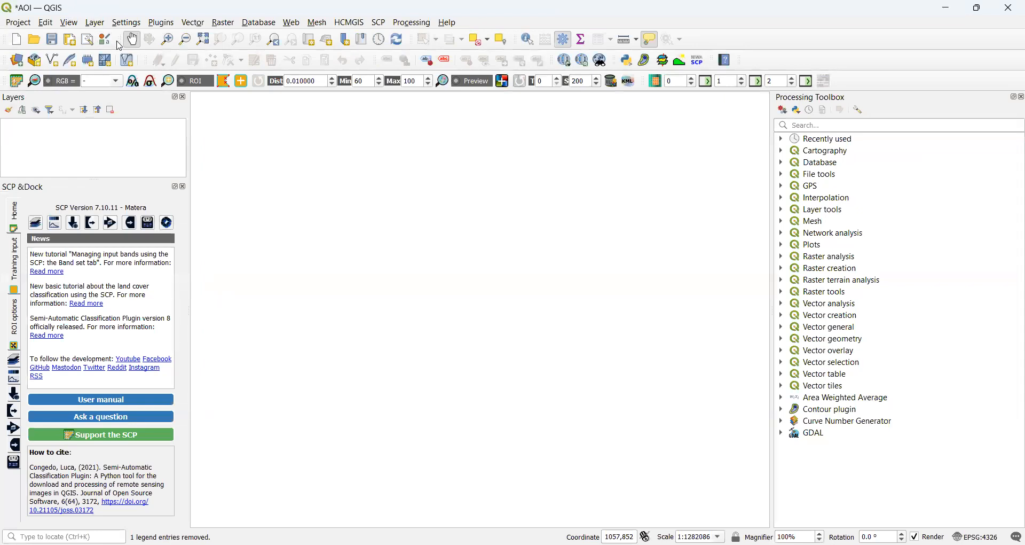
click(95, 25)
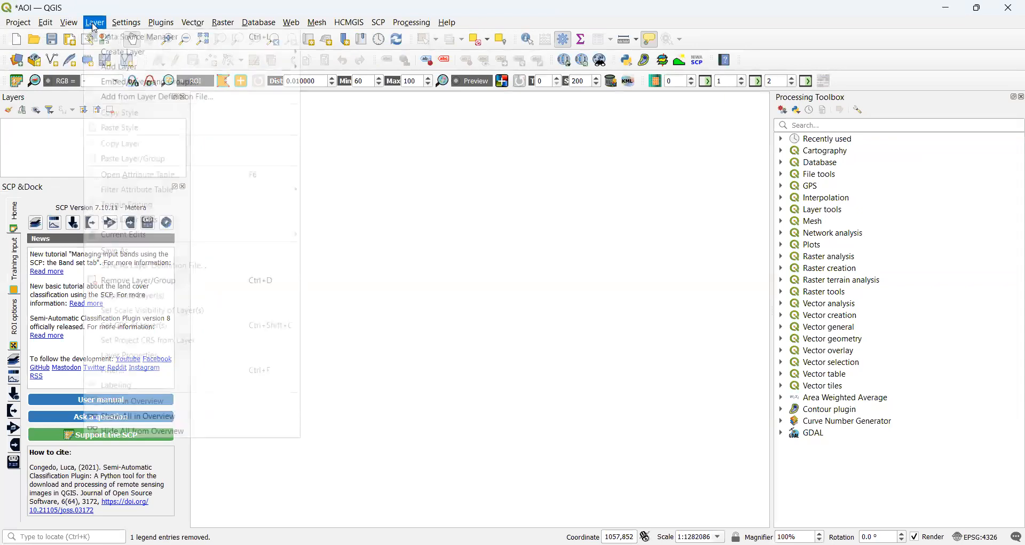
mouse_move(123, 68)
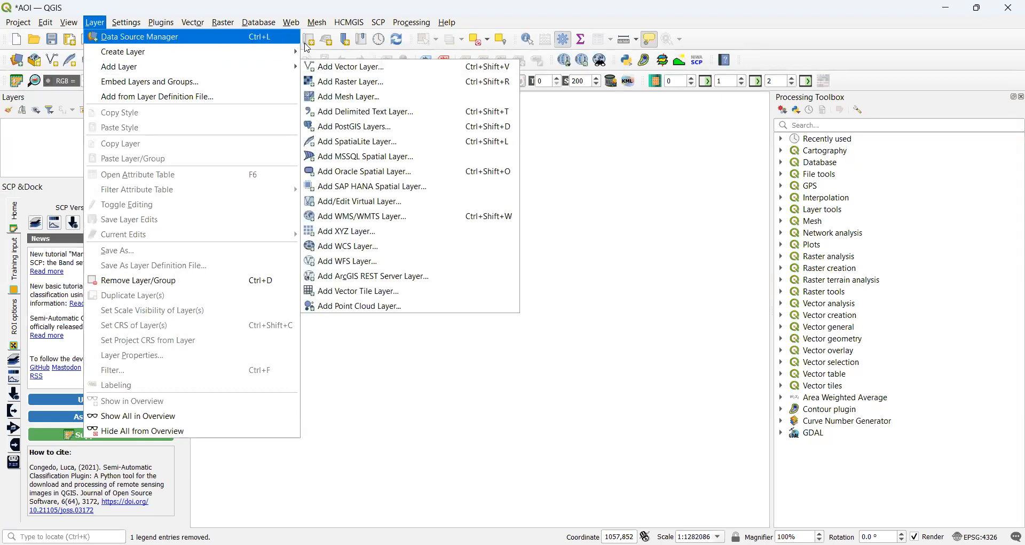
click(344, 82)
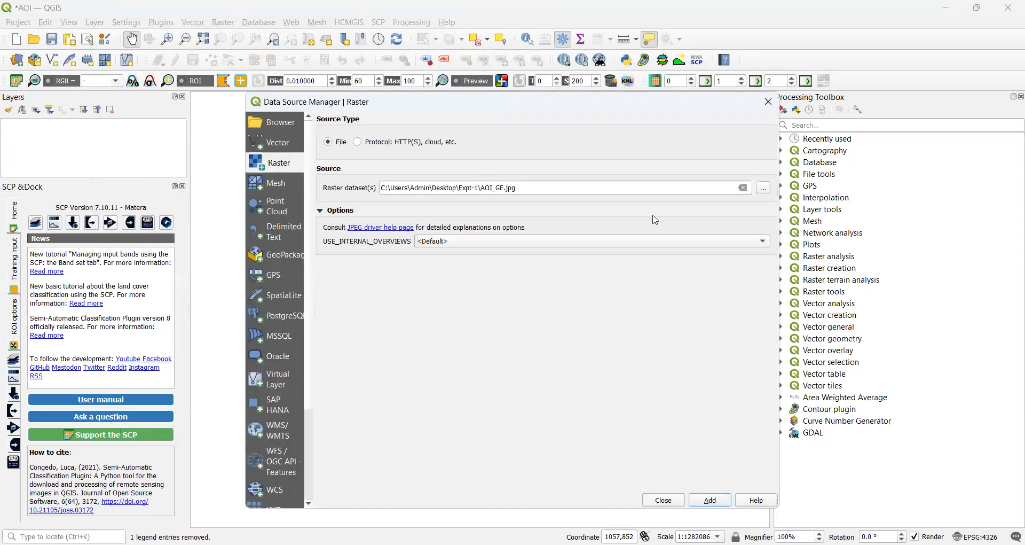
click(763, 190)
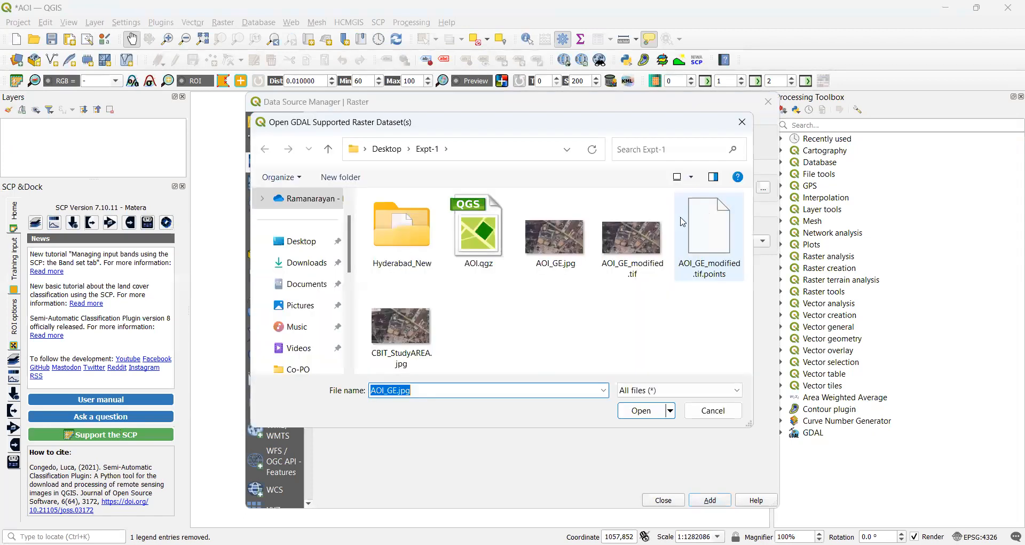
click(637, 244)
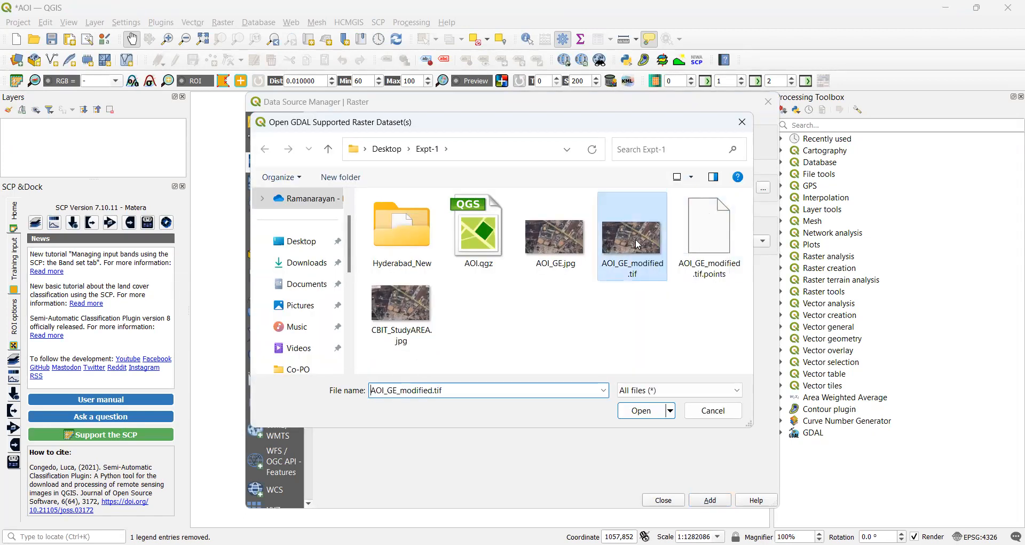
click(646, 414)
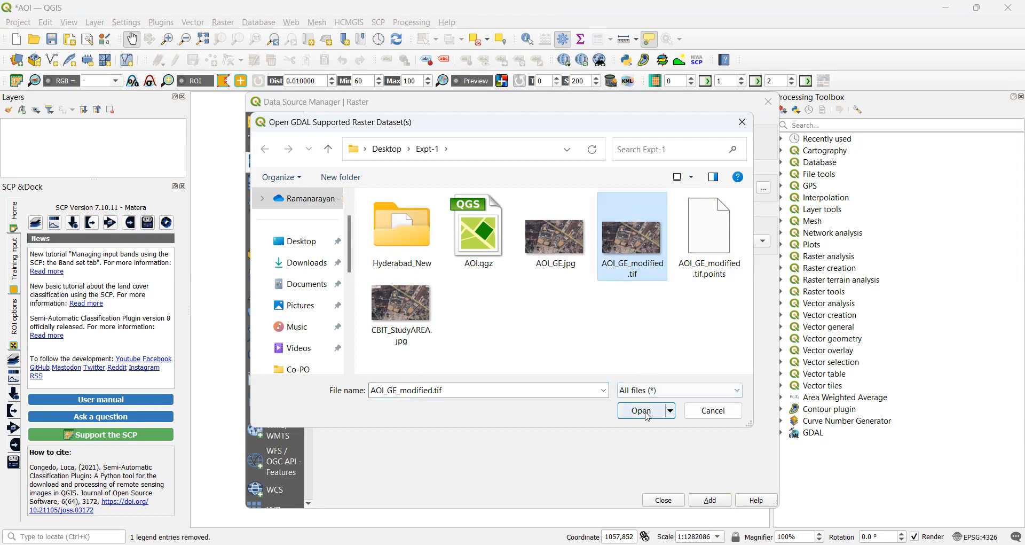
key(Return)
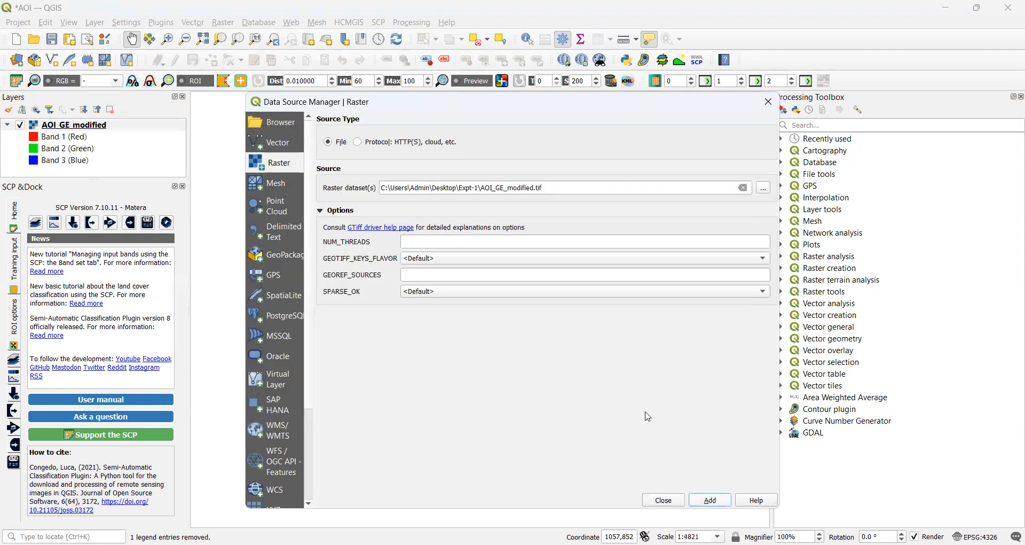
click(768, 101)
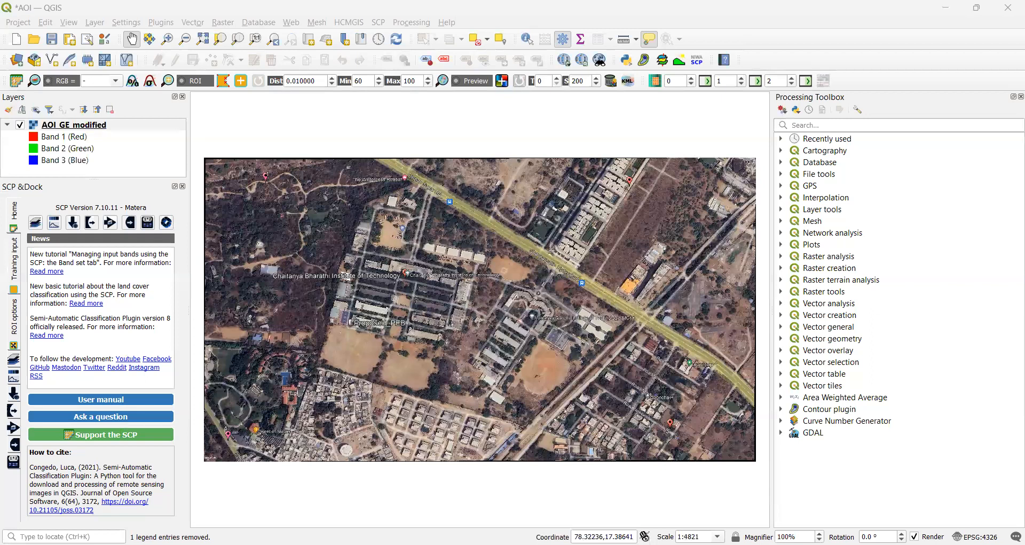
key(alt+Tab)
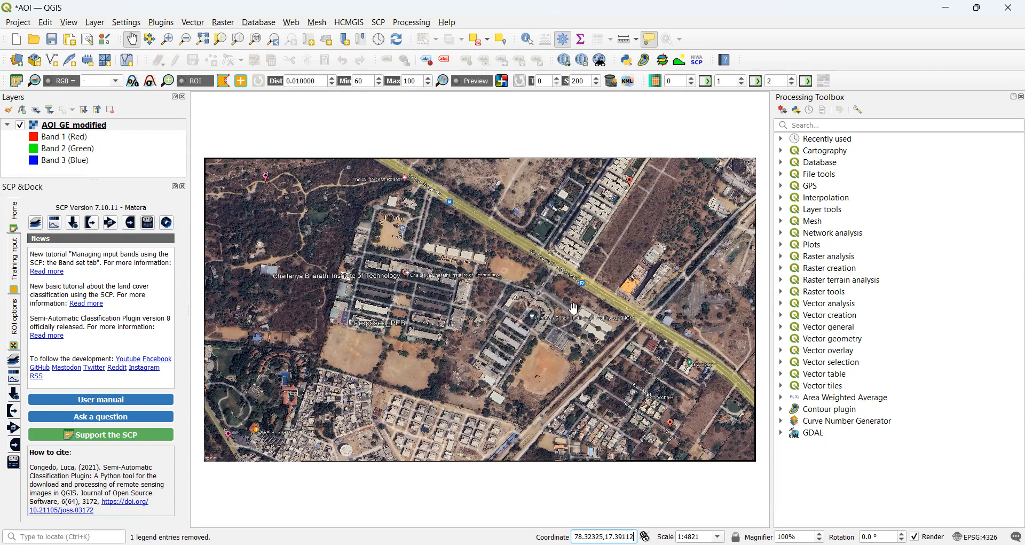
Start a new shapefile layer via Layer > Create Layer > New Shapefile Layer.
click(97, 22)
mouse_move(132, 66)
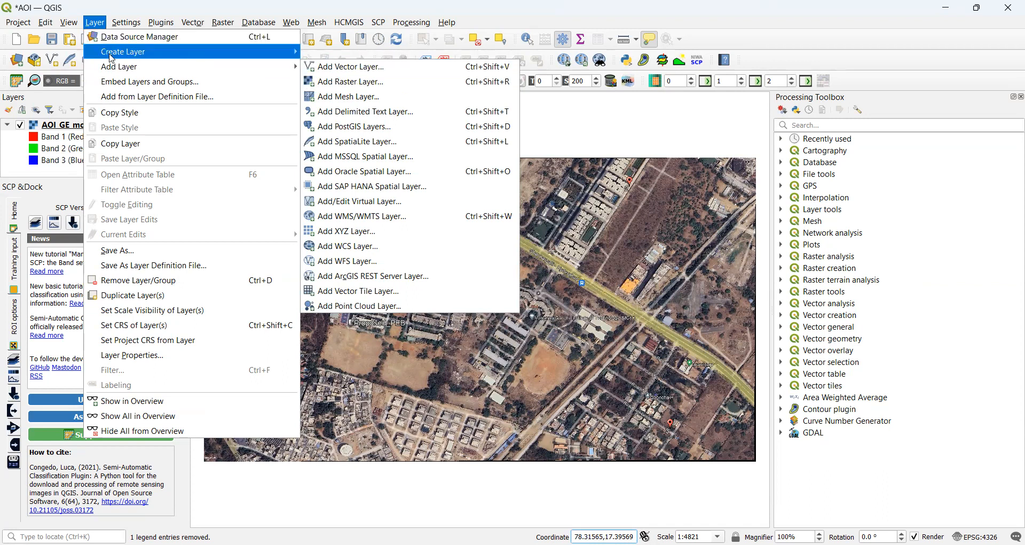
mouse_move(192, 51)
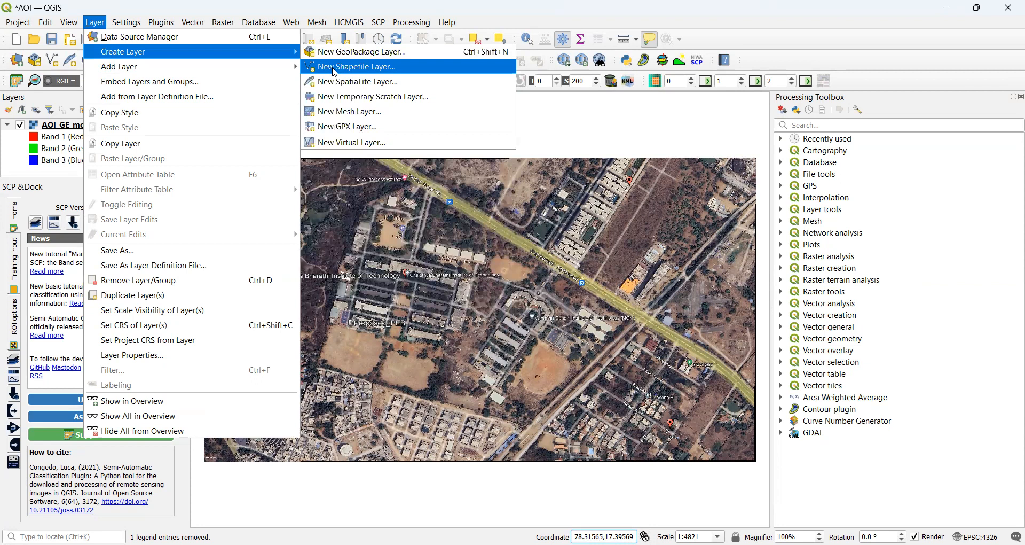
click(335, 67)
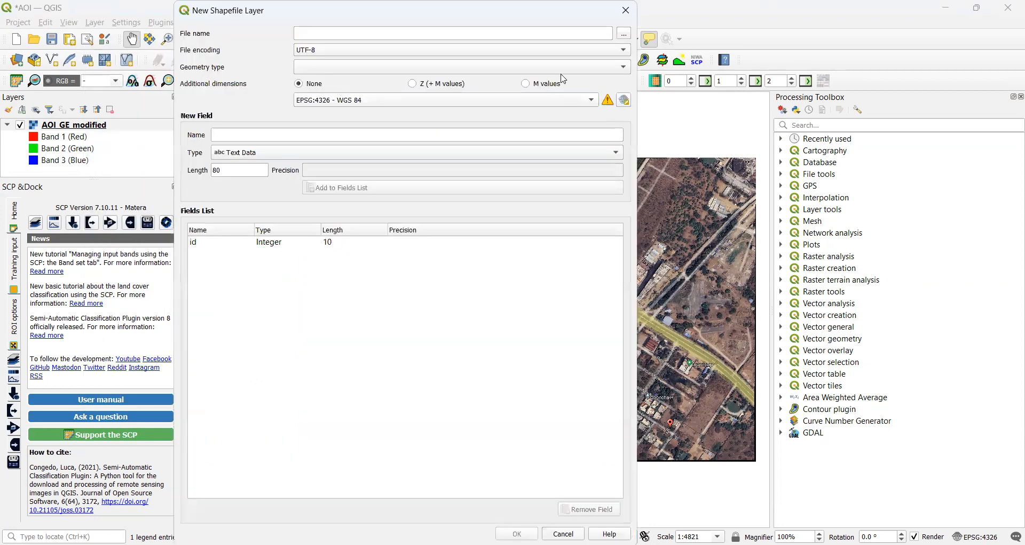
Create a new folder named Blocks inside the Desktop's Expt-1 folder.
click(625, 34)
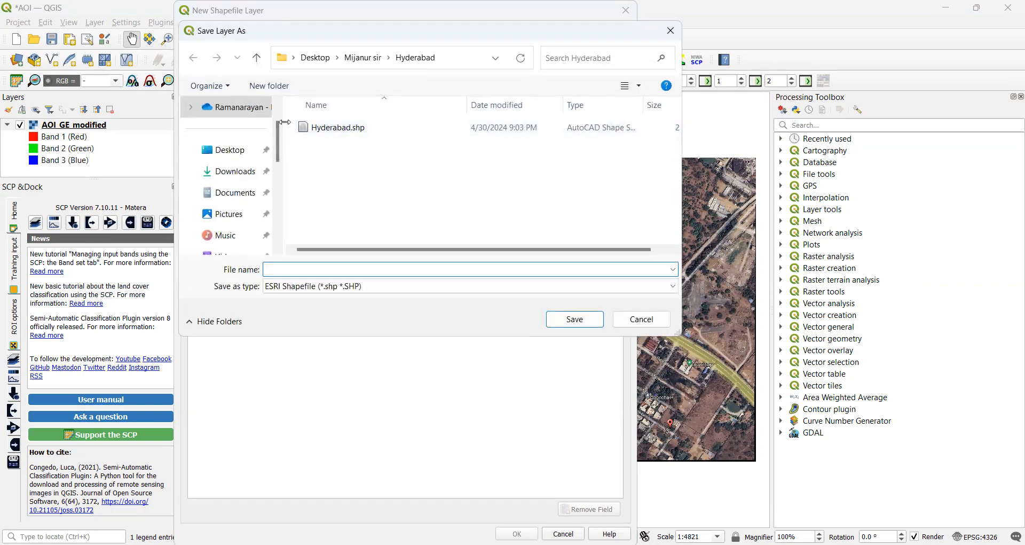
click(259, 62)
click(259, 62)
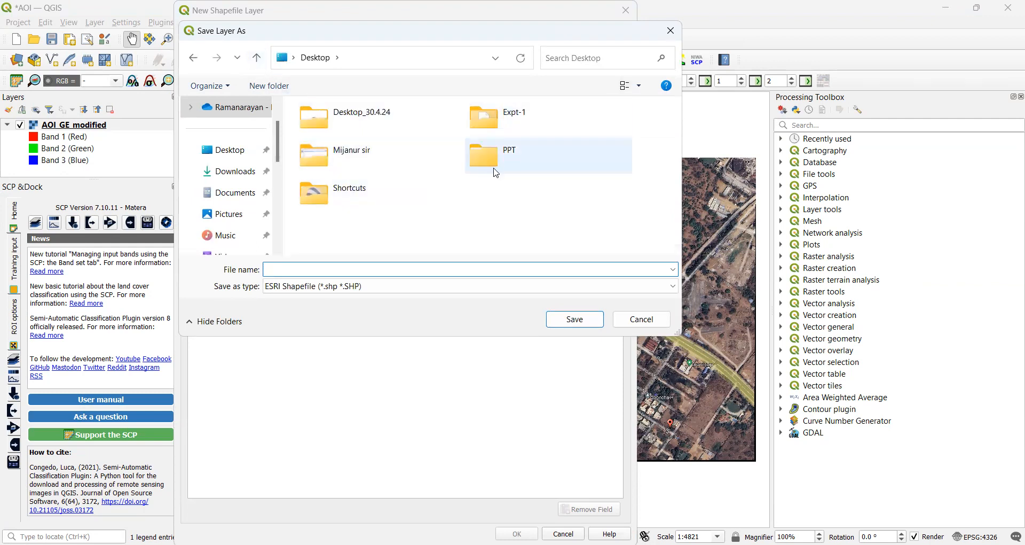
double_click(501, 119)
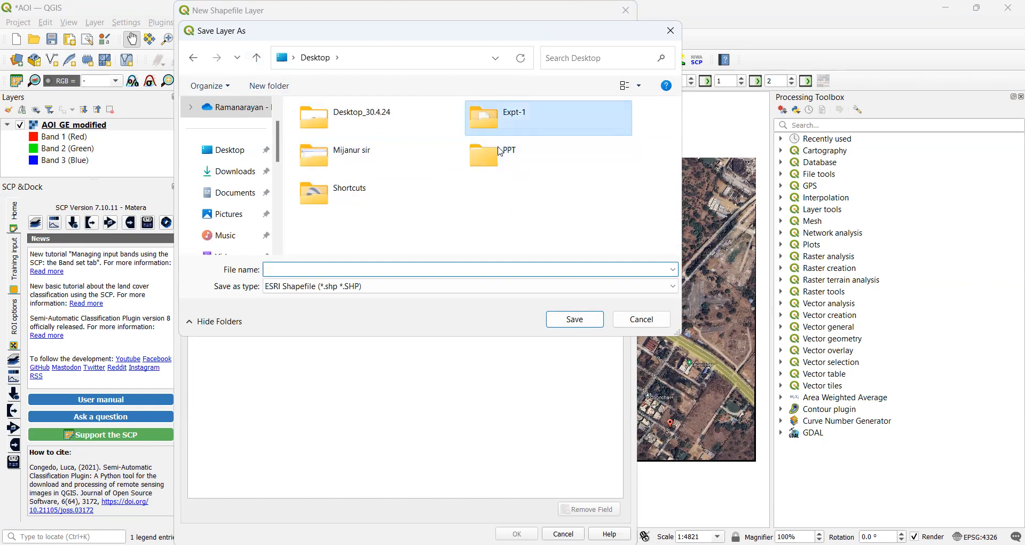
click(286, 86)
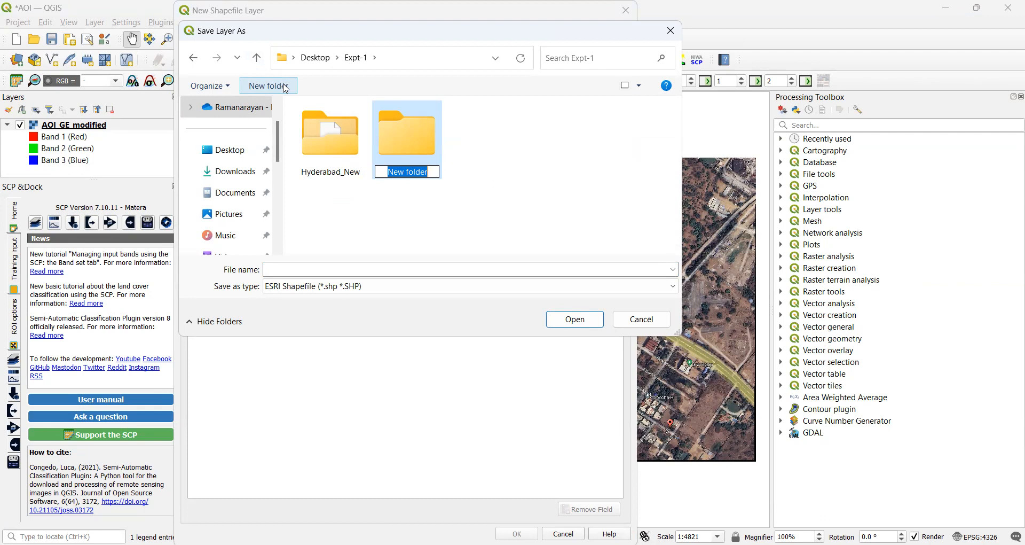
text(Blocks)
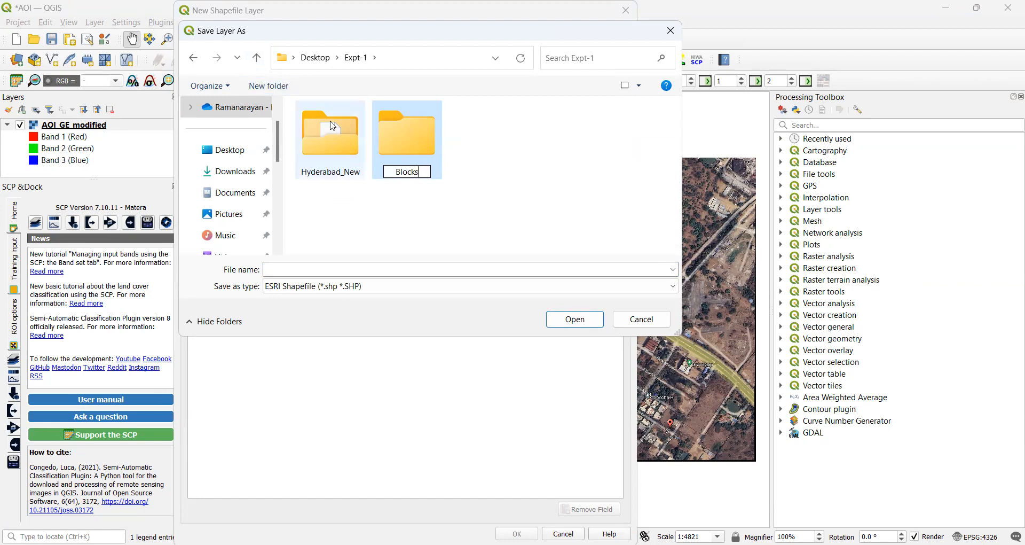
Inside the Blocks folder, enter Blocks as the shapefile's file name.
double_click(380, 159)
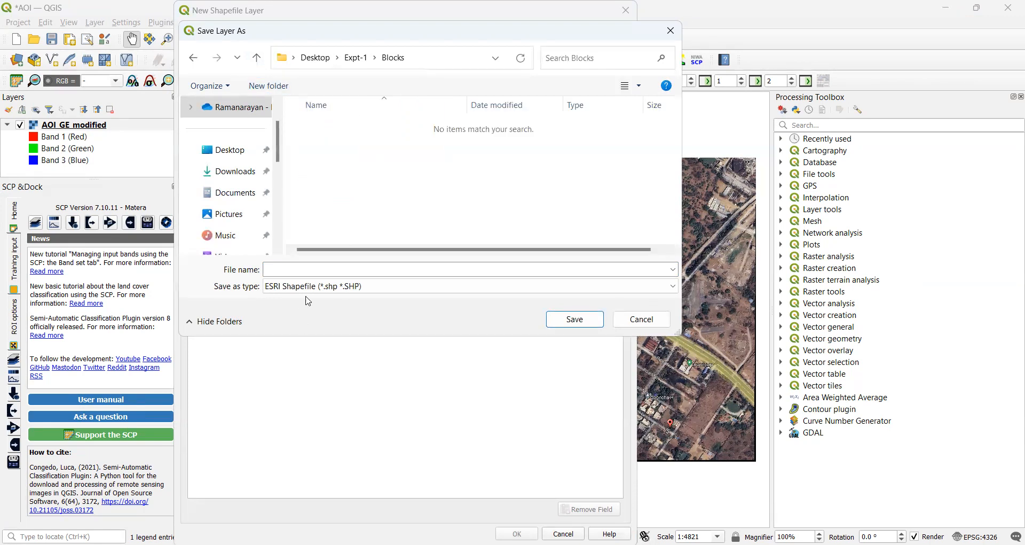
click(324, 268)
text(V)
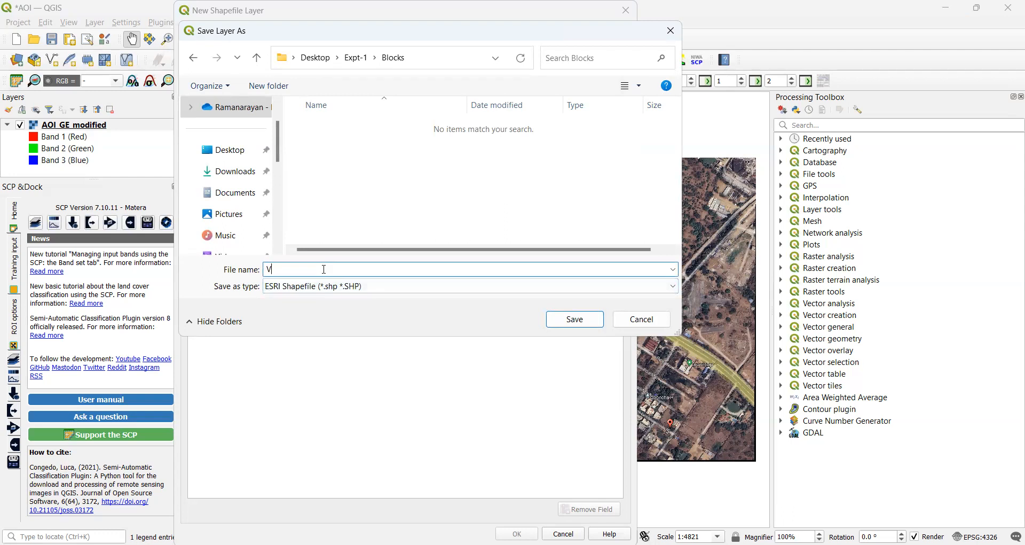
text(locks)
key(BackSpace)
key(BackSpace)
key(BackSpace)
key(BackSpace)
text(Blocks)
Save the Blocks file location and set the geometry type to Polygon.
click(554, 326)
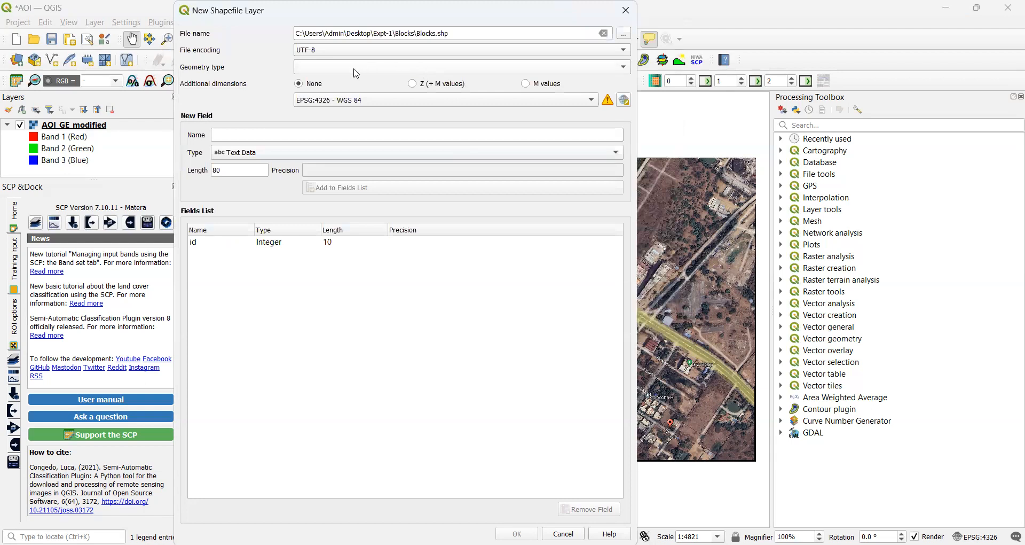
click(625, 68)
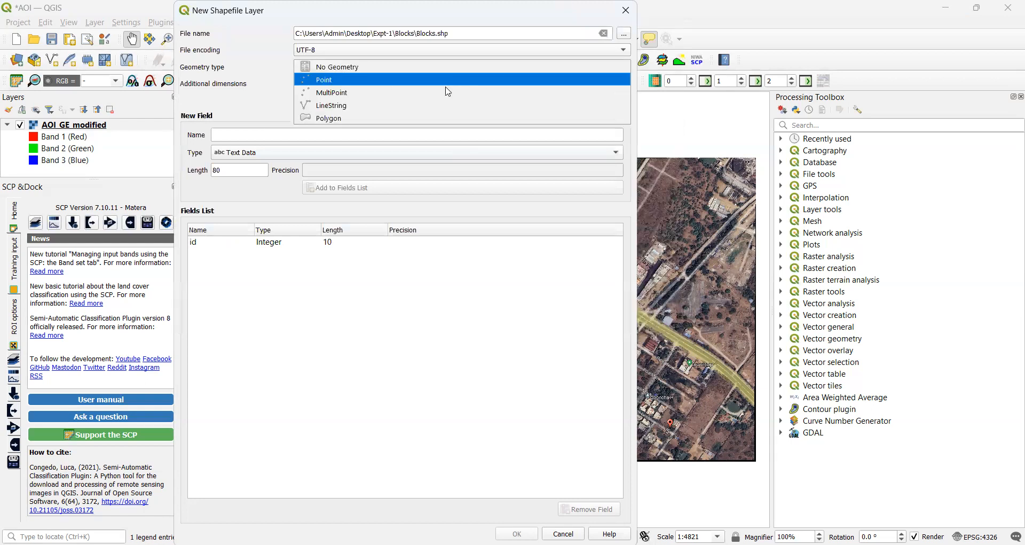
key(Down)
key(Down)
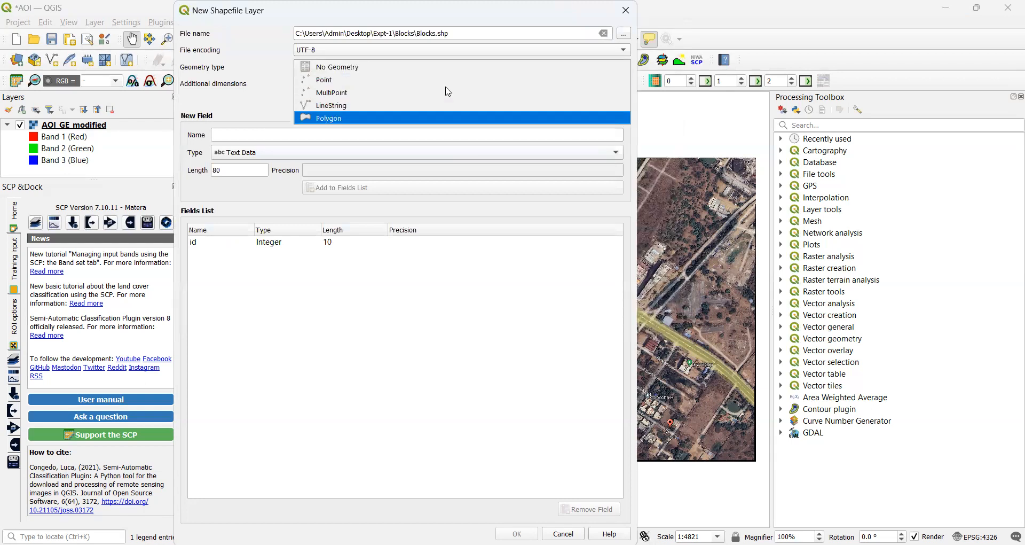
key(Return)
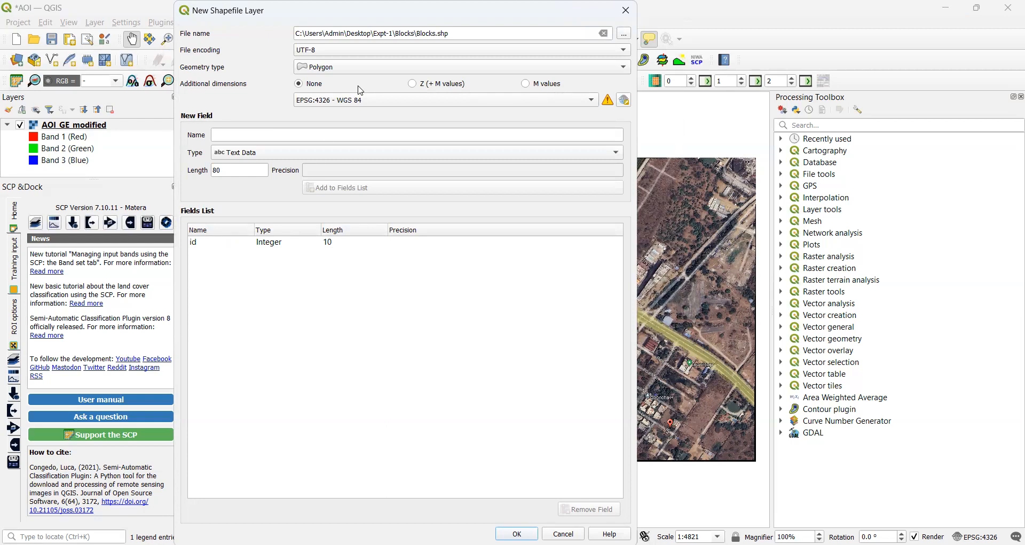
Add a Name text field to the fields list and create the Blocks layer.
click(307, 136)
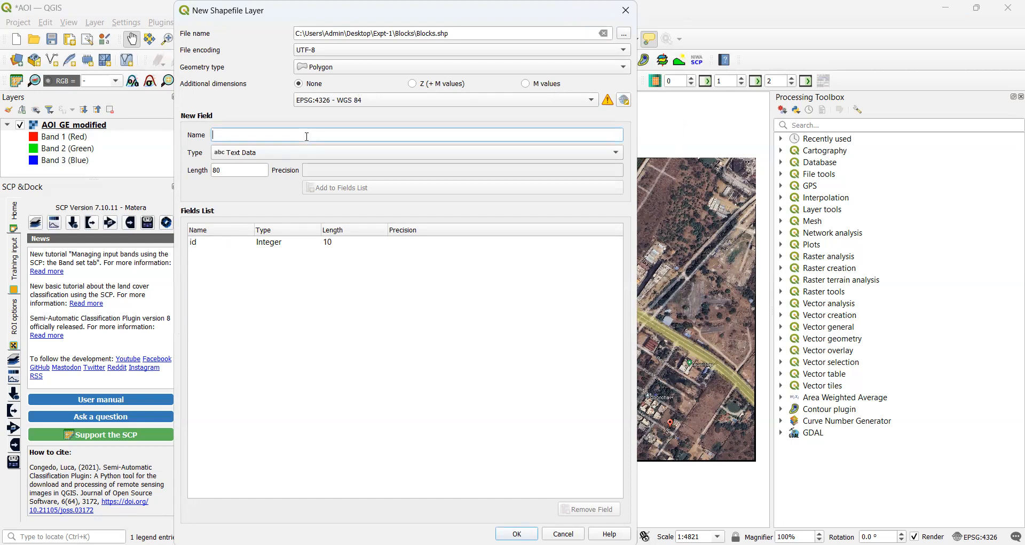
text(Name)
key(BackSpace)
key(BackSpace)
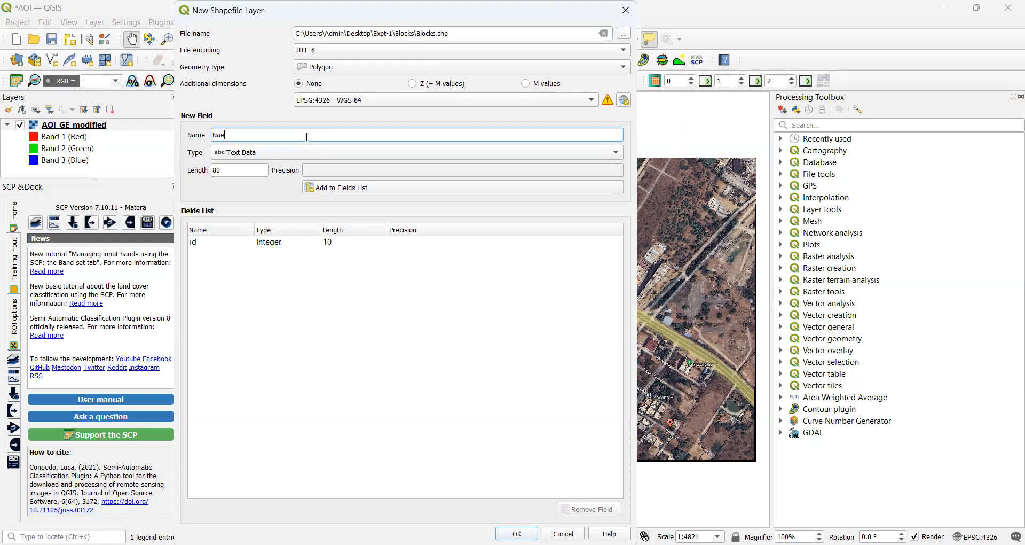
text(me)
click(365, 191)
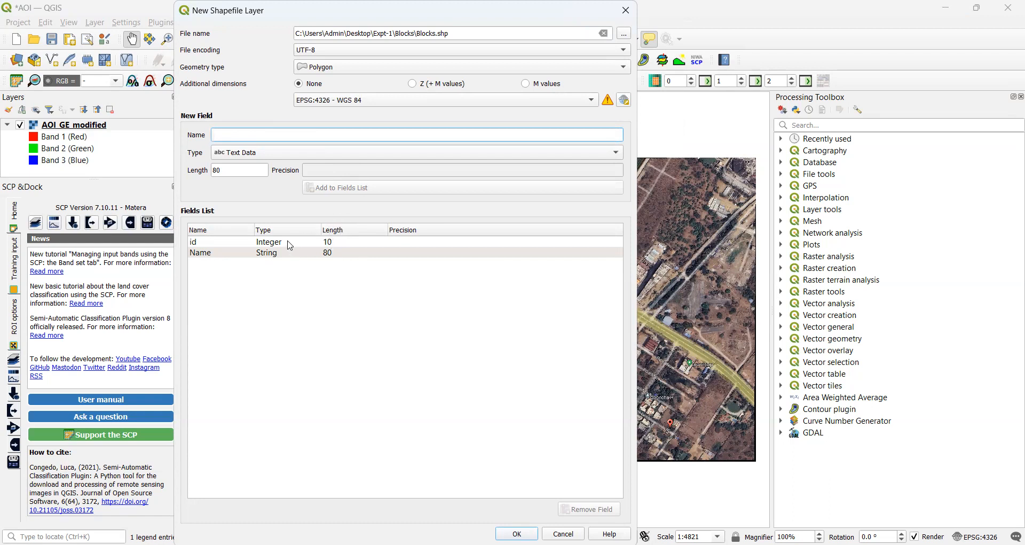
click(516, 533)
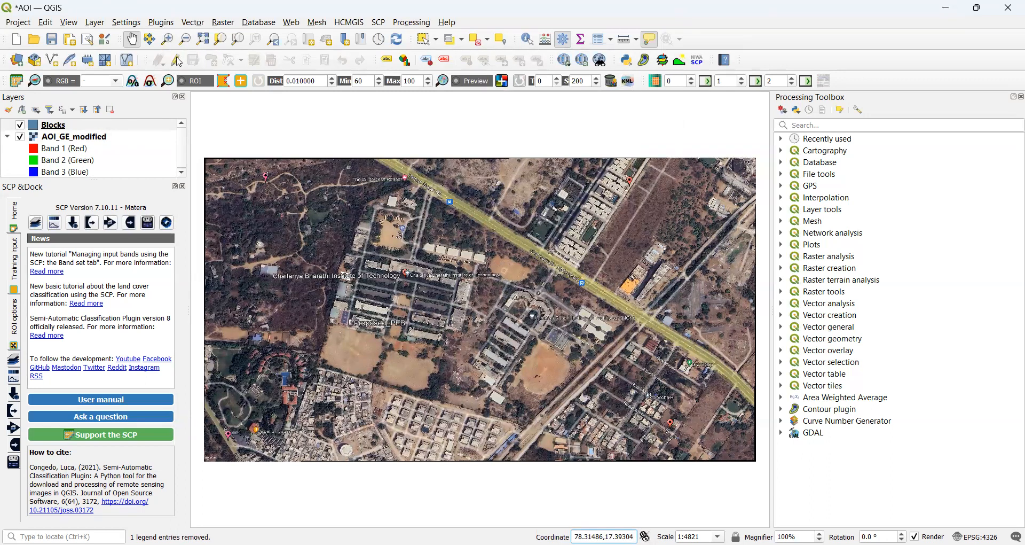
Start editing the Blocks layer and zoom in twice to the campus buildings, about 1:693.
click(176, 60)
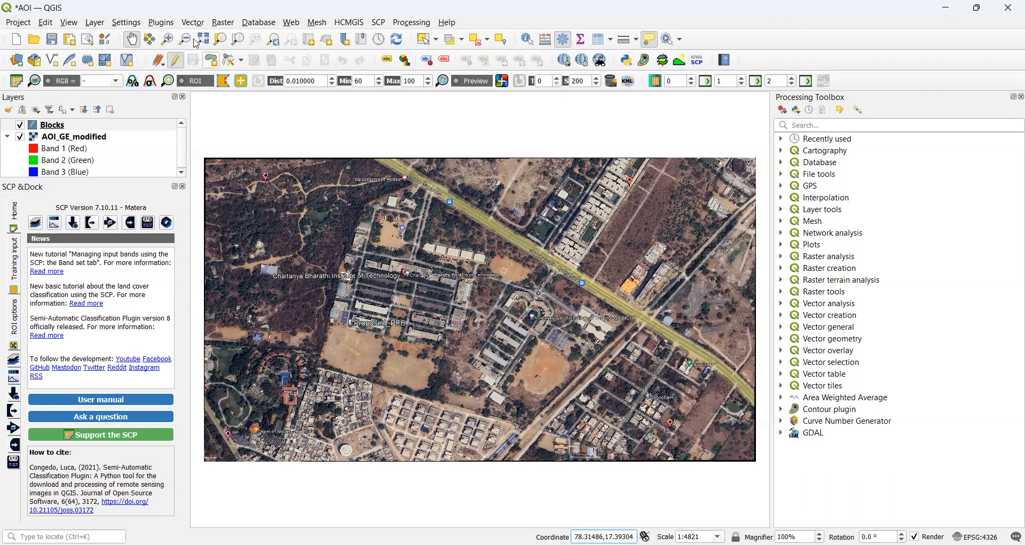
click(171, 40)
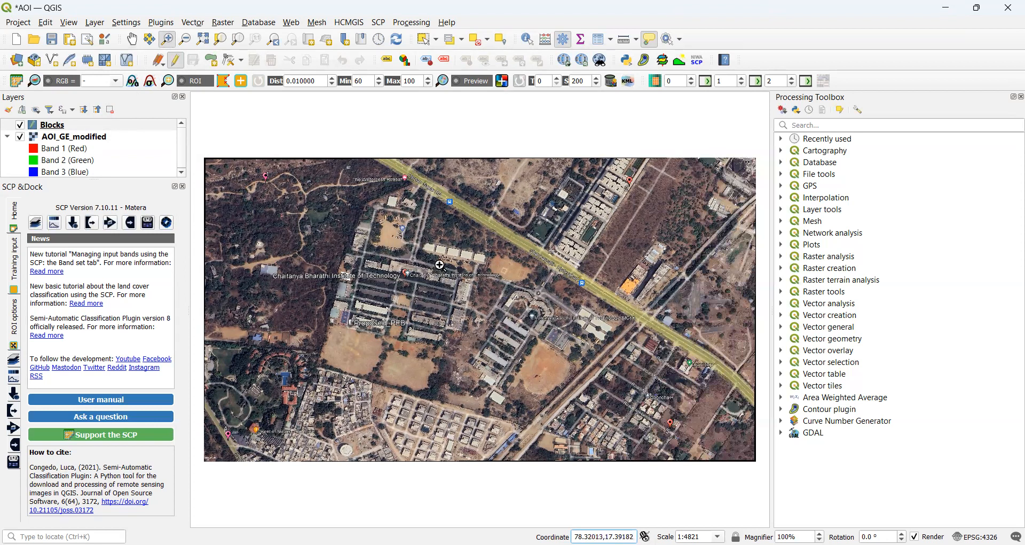
drag(437, 259, 498, 374)
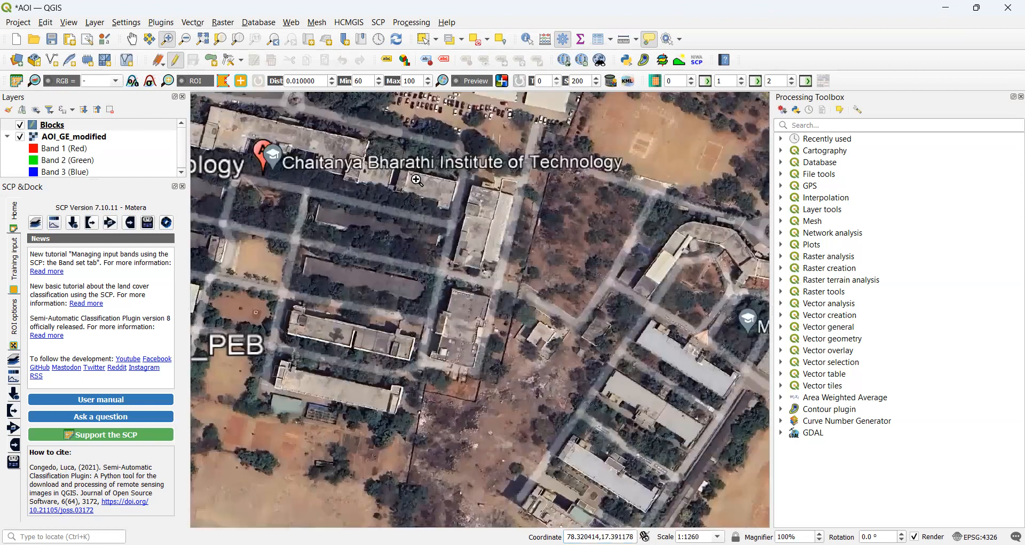
drag(426, 170, 534, 411)
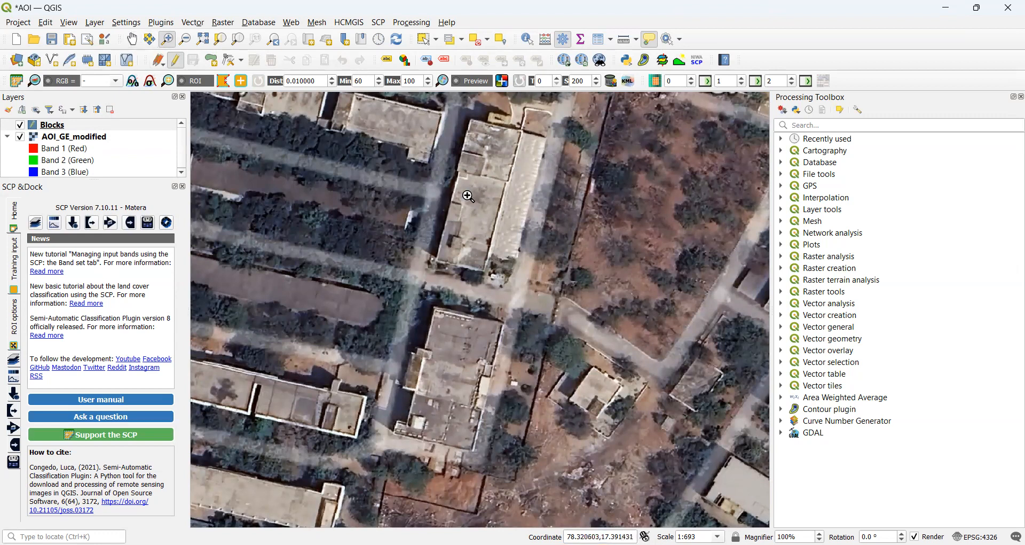
Trace the building's outline with its left-side notch as a new Blocks polygon.
click(212, 63)
click(435, 309)
click(502, 322)
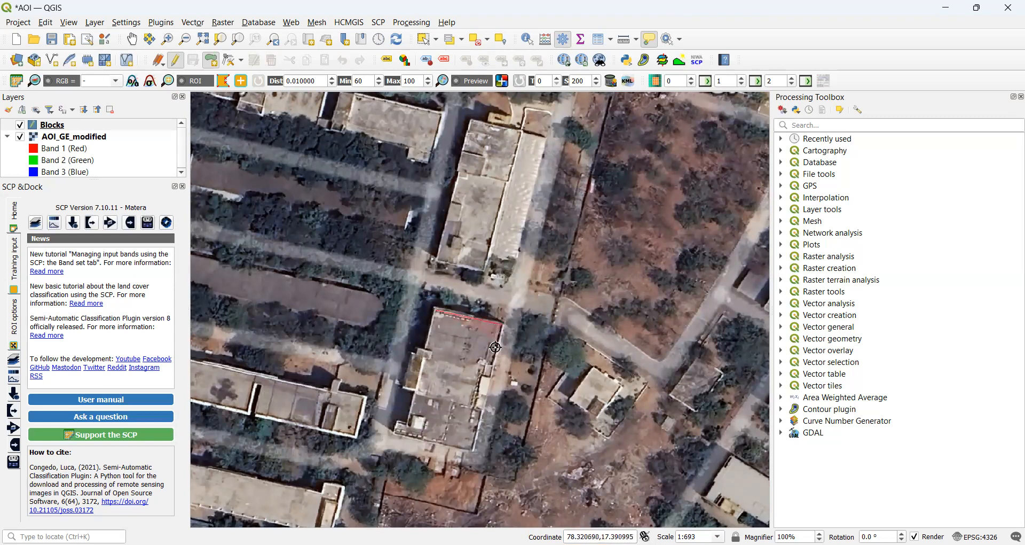
click(470, 450)
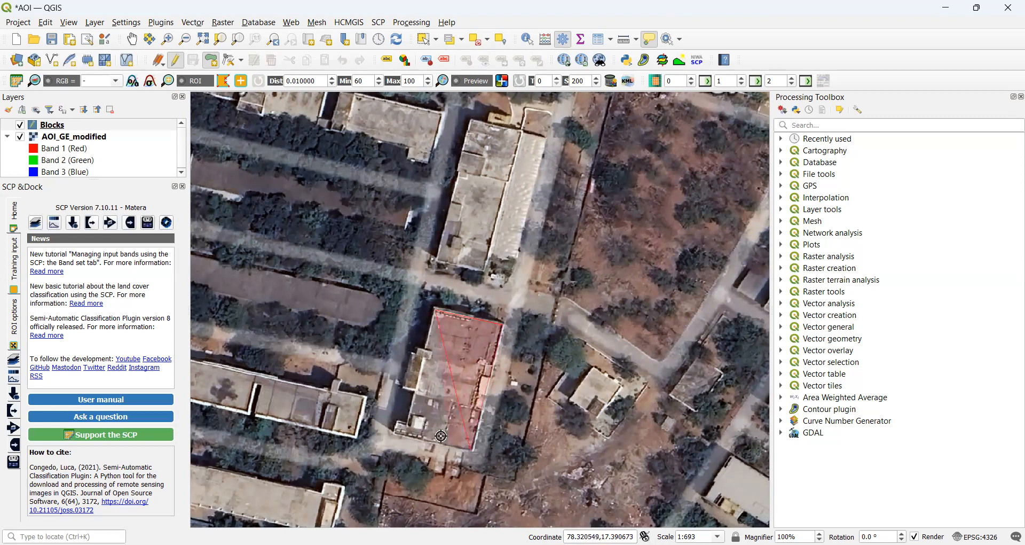
click(394, 434)
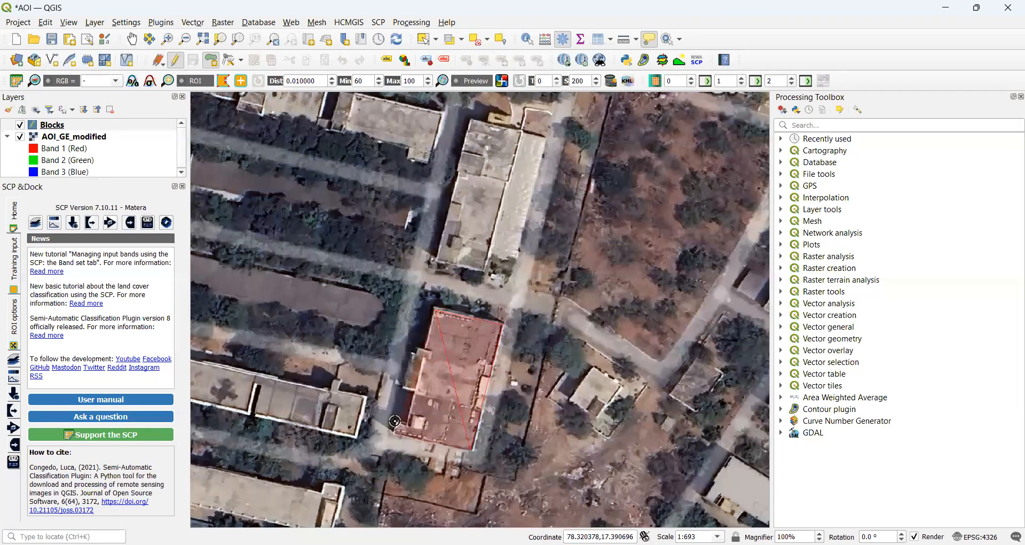
click(406, 424)
right_click(433, 309)
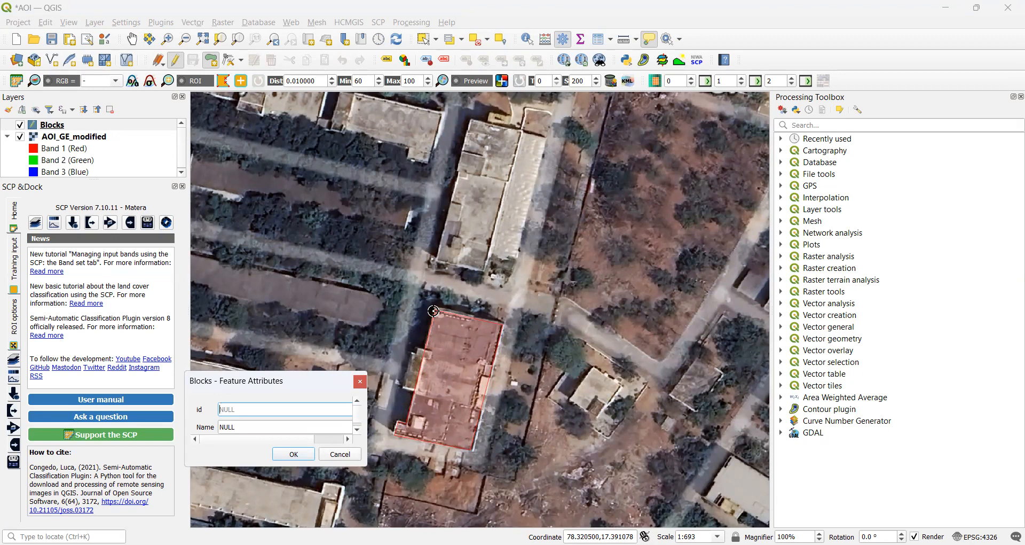
Fill in the new feature's attributes with id 1 and Name Canteen.
text(1)
key(Tab)
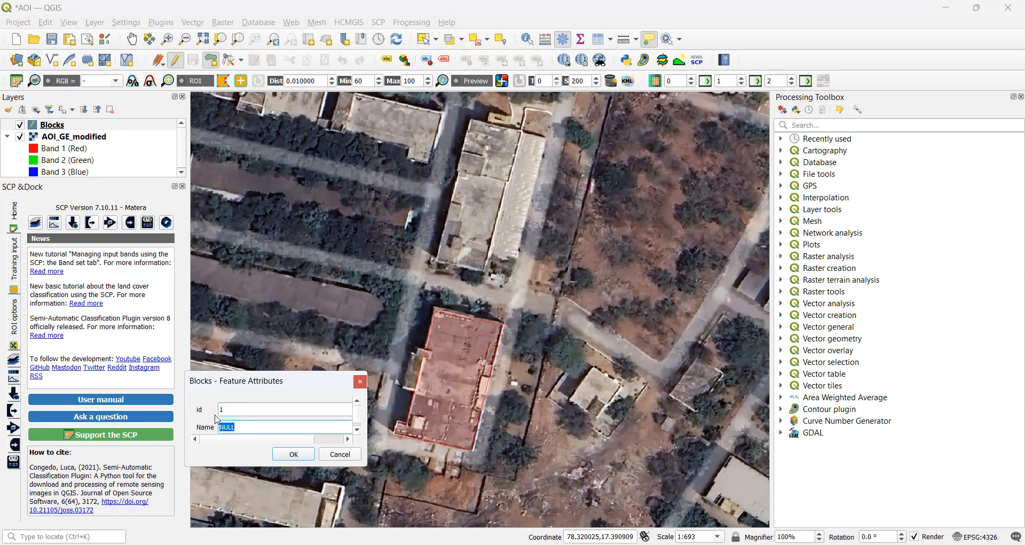
text(Canteen)
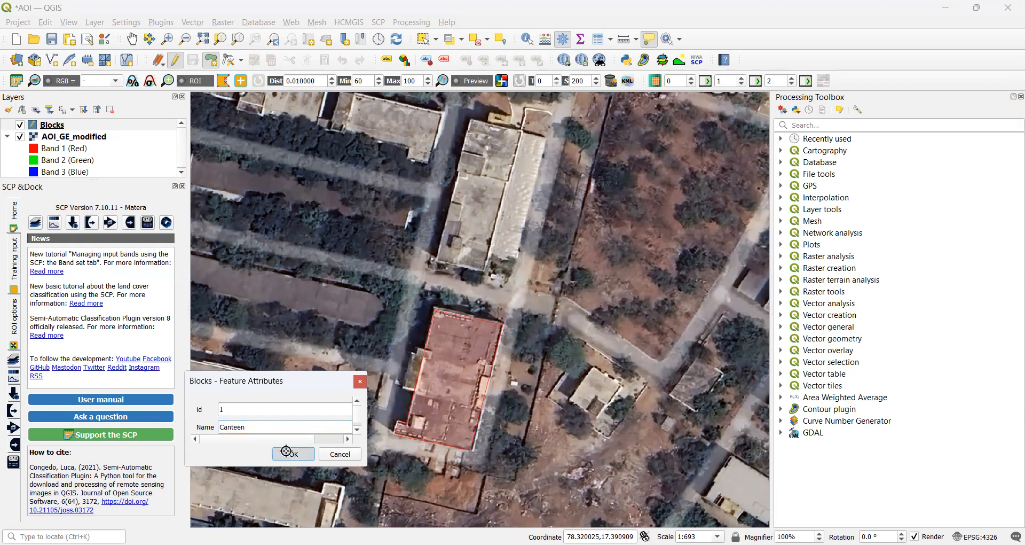
click(285, 451)
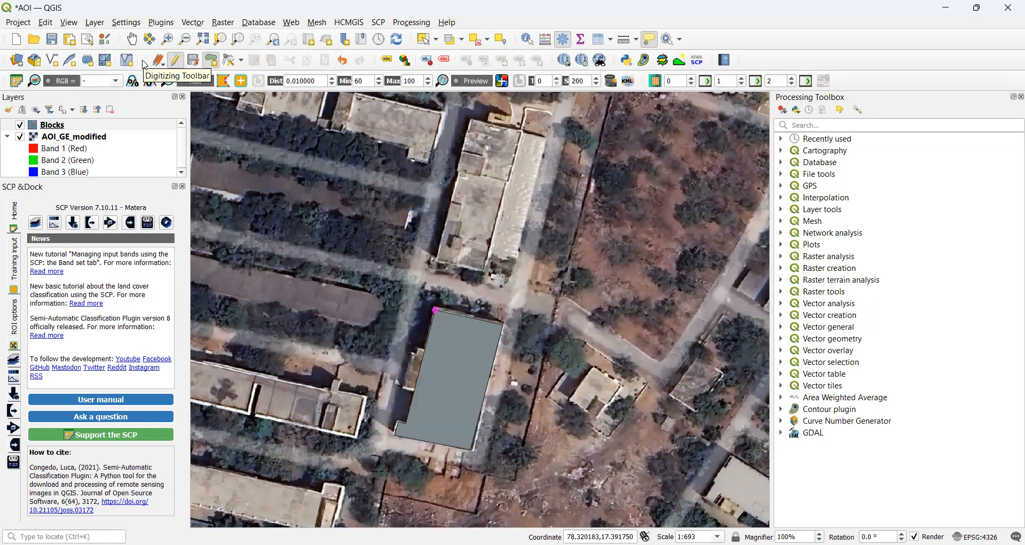
Open the Blocks layer's attribute table from its context menu in the Layers panel.
click(18, 23)
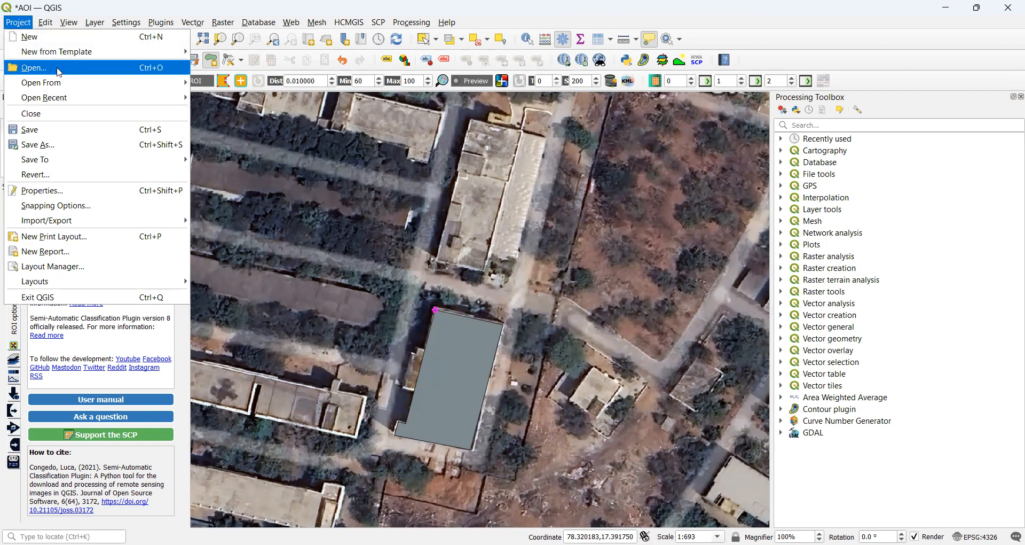
click(250, 134)
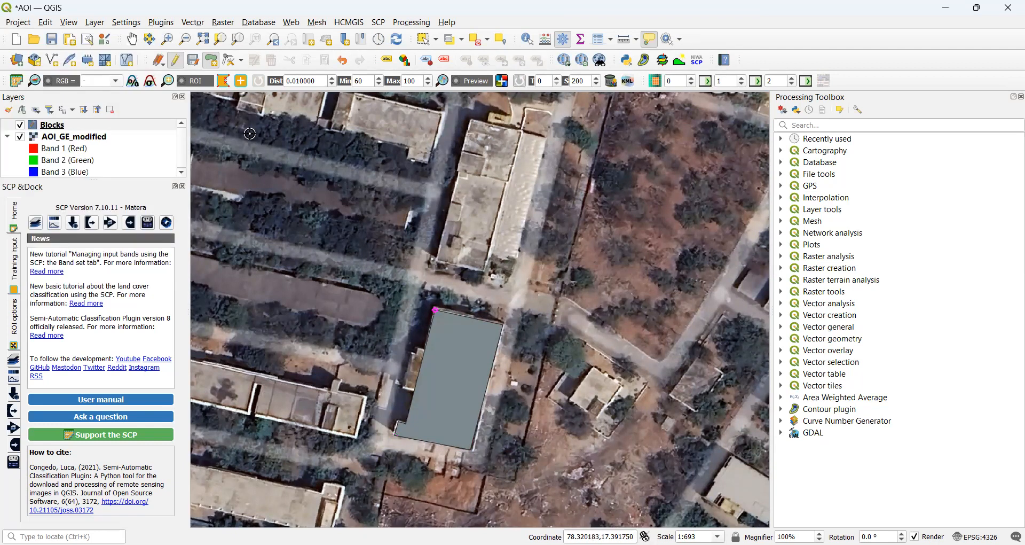
click(224, 80)
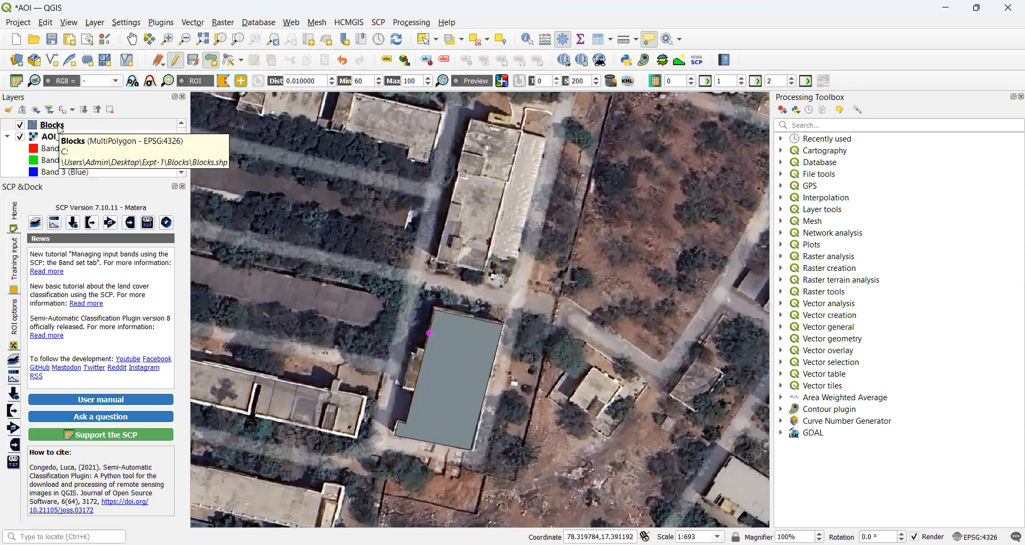
right_click(59, 127)
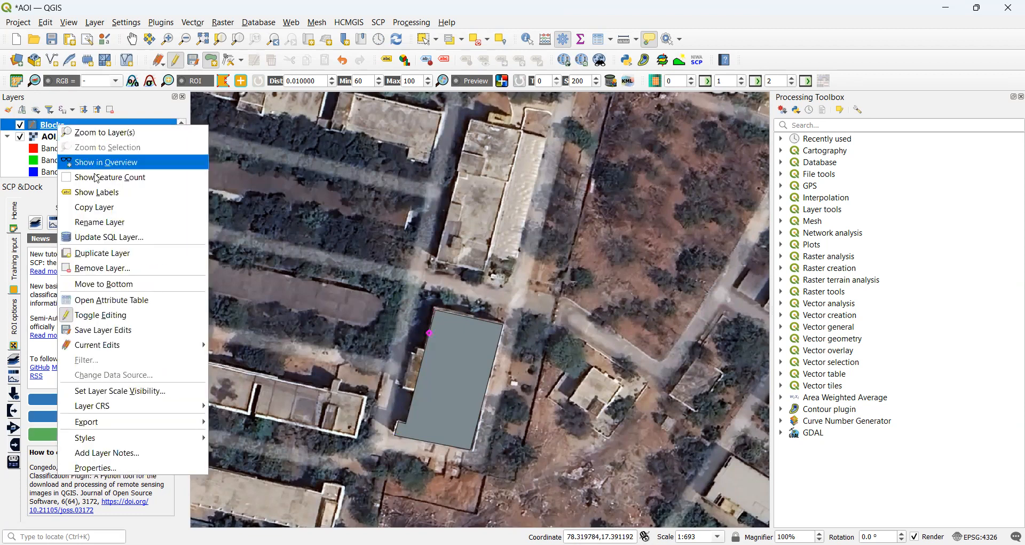
click(123, 301)
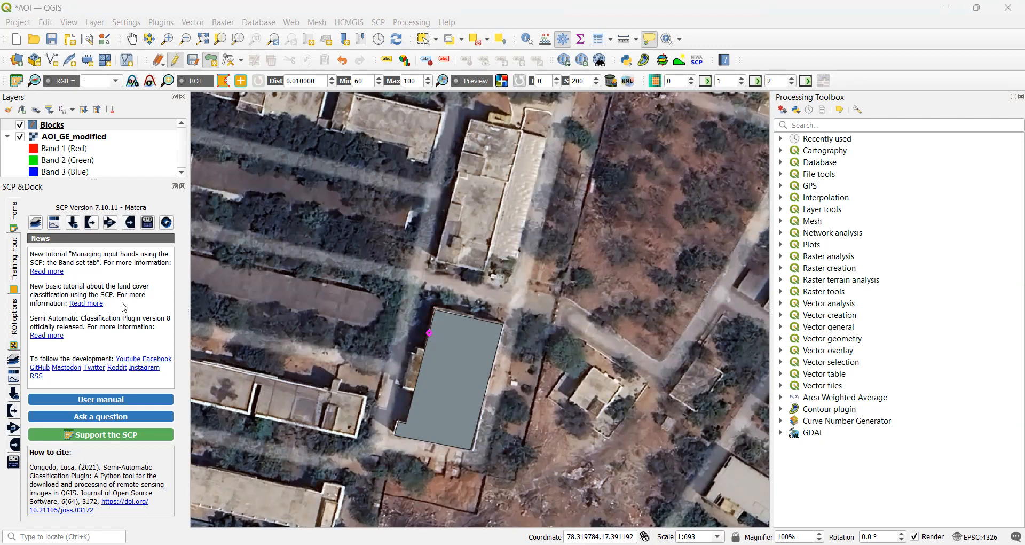
Make the new Blocks field a Decimal number (real), then save edits and stop editing.
click(488, 205)
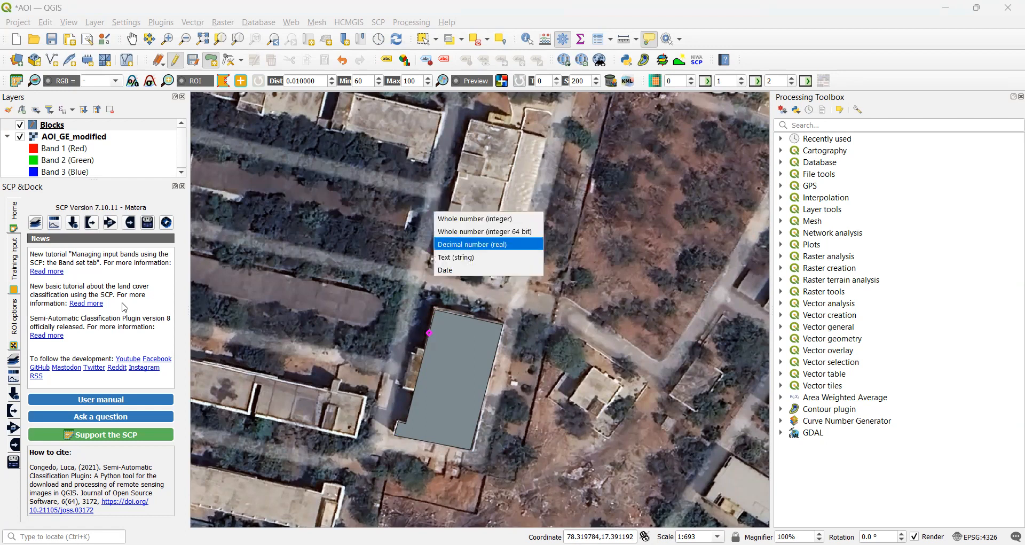
click(472, 245)
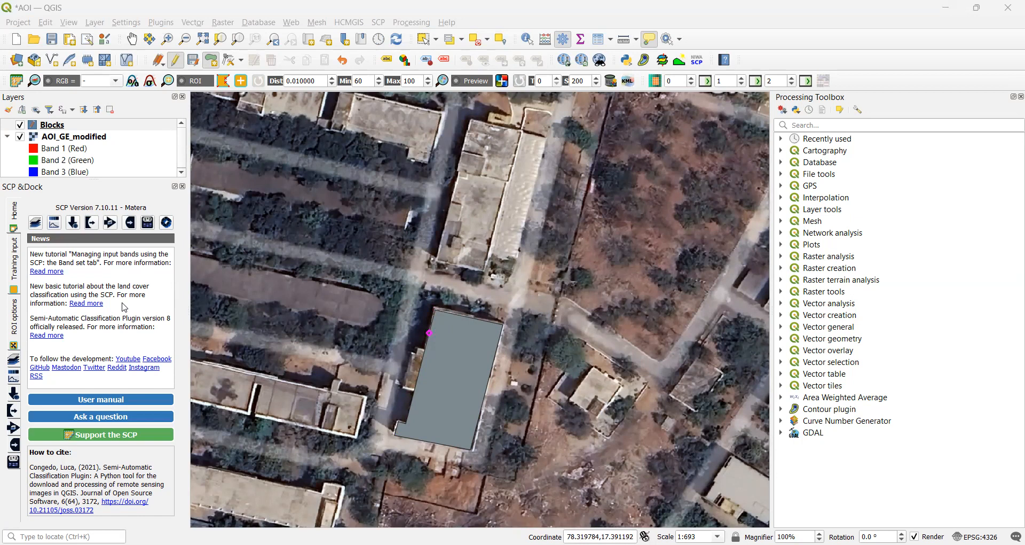
key(ctrl+e)
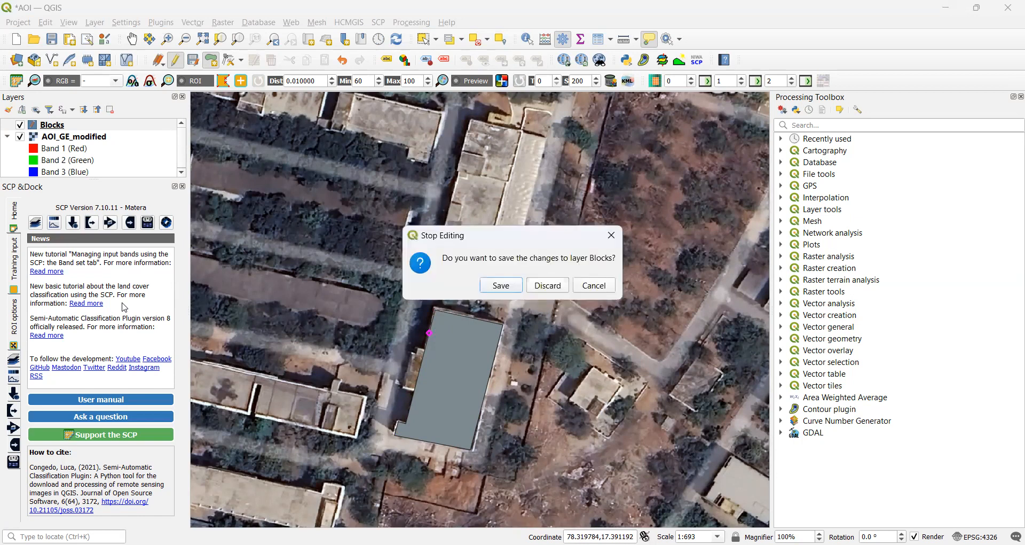
key(Return)
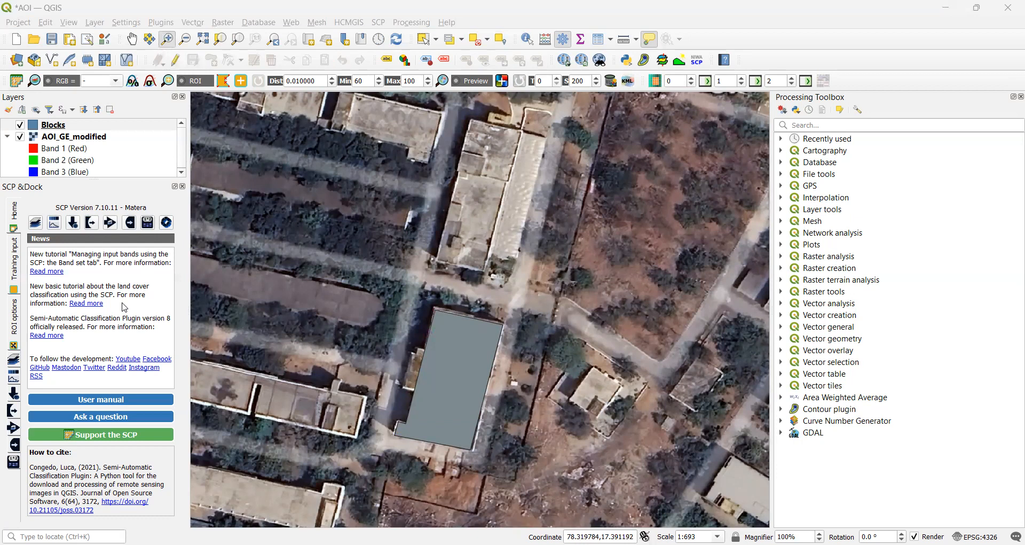
click(62, 125)
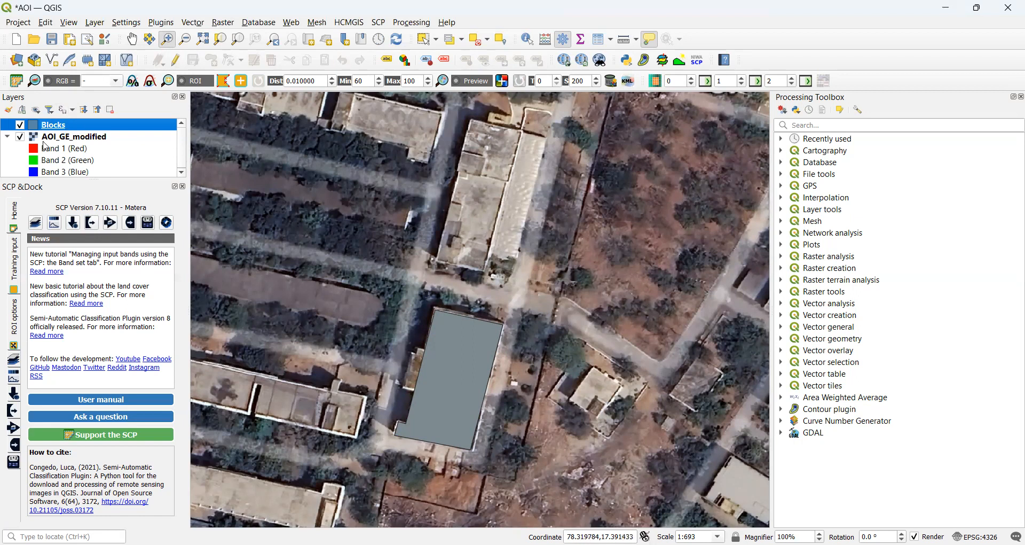
Switch off the AOI_GE_modified imagery layer in the Layers panel.
click(20, 137)
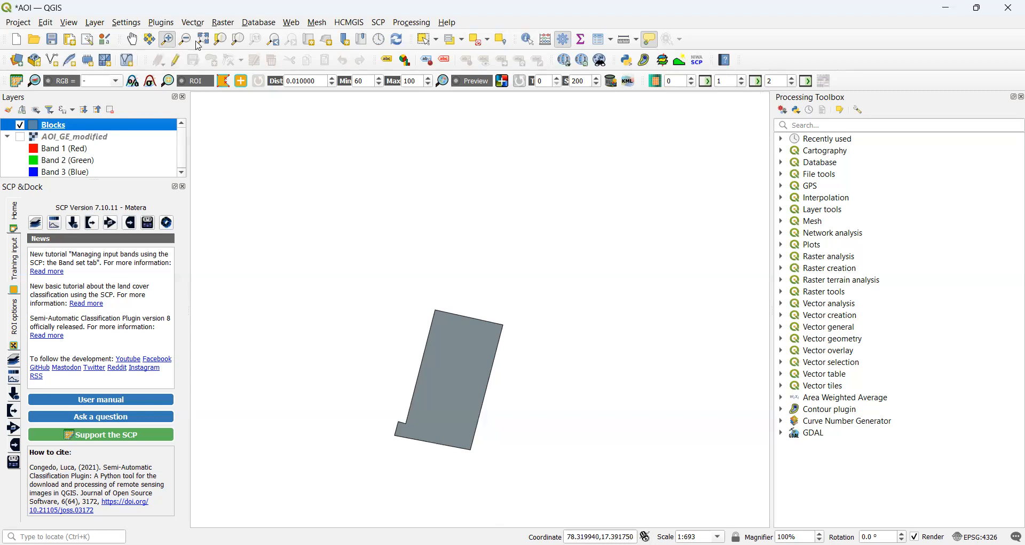
Start Reproject Layer with target CRS WGS 84 / UTM zone 44N (EPSG:32644).
click(198, 23)
mouse_move(215, 112)
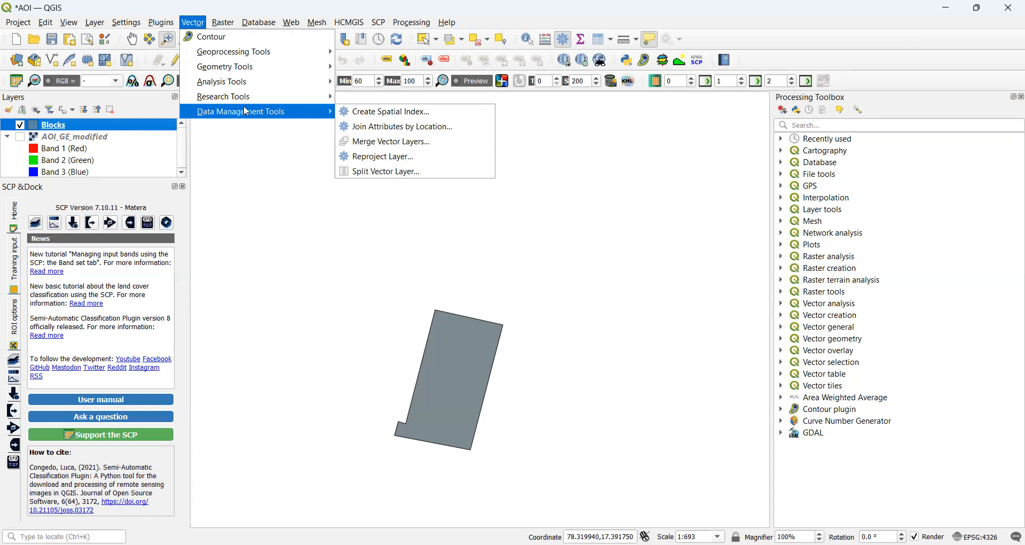
click(397, 156)
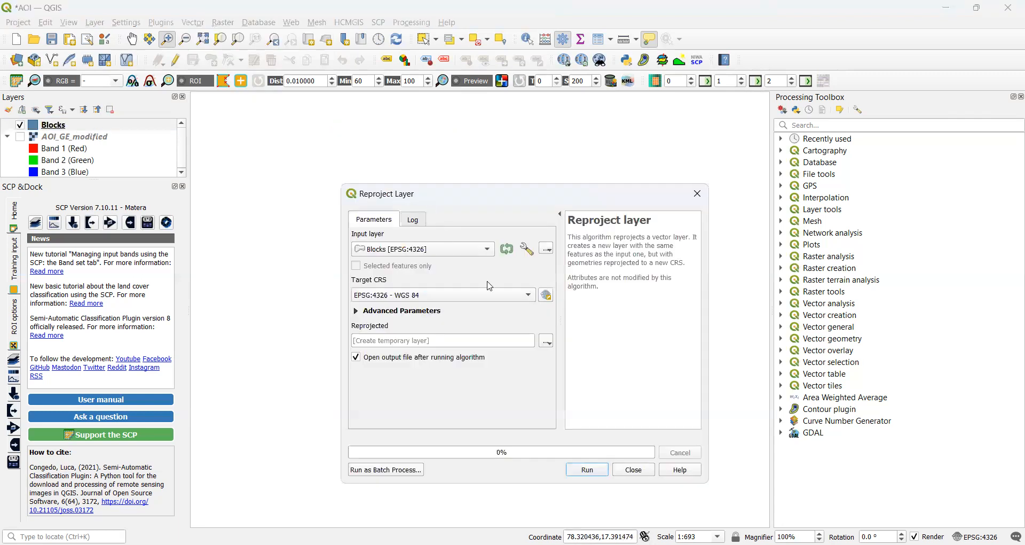
click(529, 294)
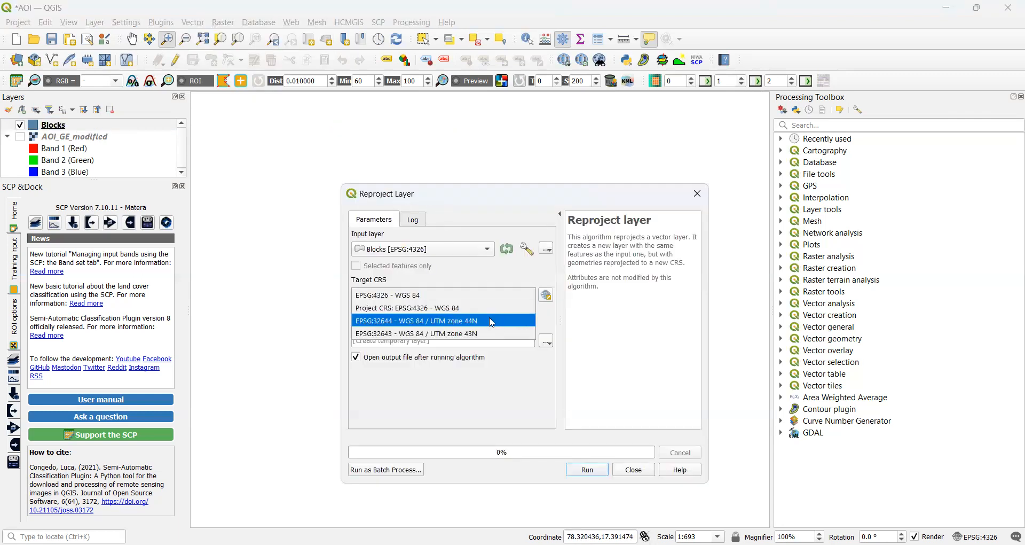
click(492, 321)
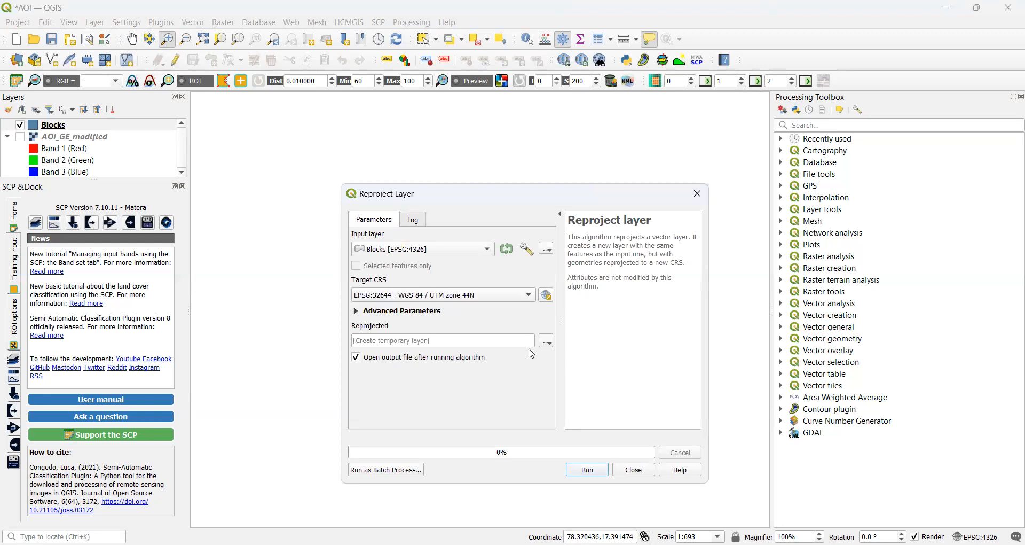
Save the reprojected output as Blocks_UTM44N.shp in the Expt-1\Blocks folder.
click(552, 341)
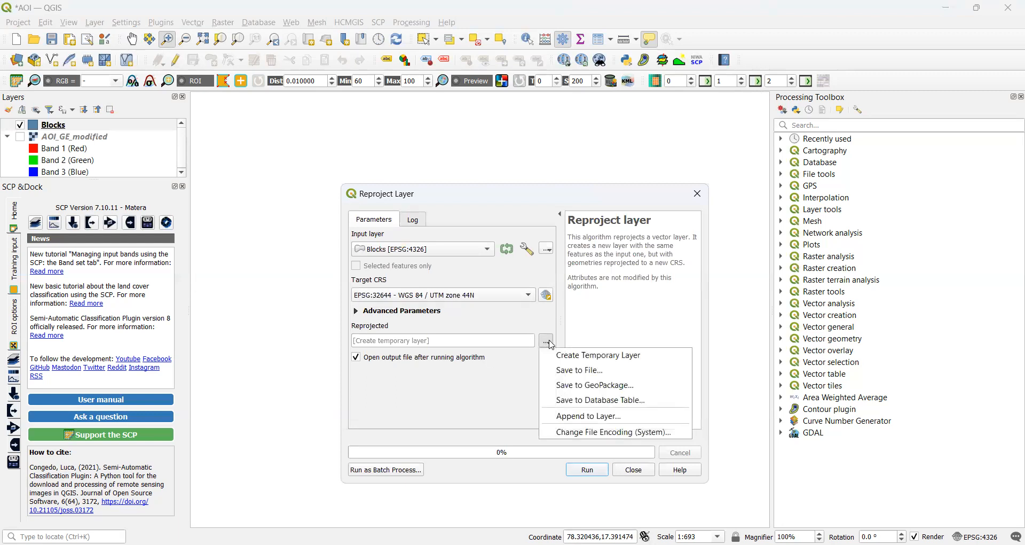
click(574, 375)
double_click(638, 294)
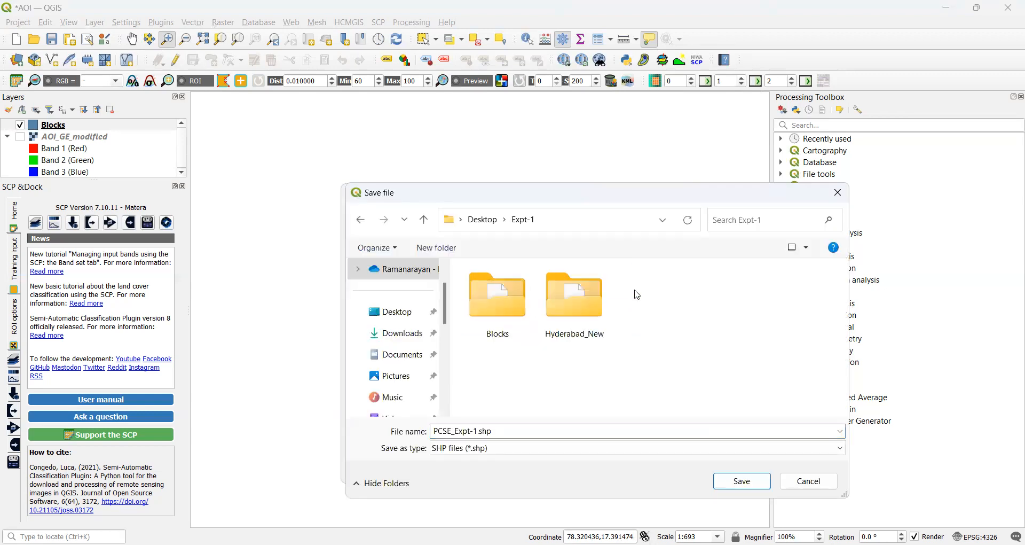
double_click(500, 313)
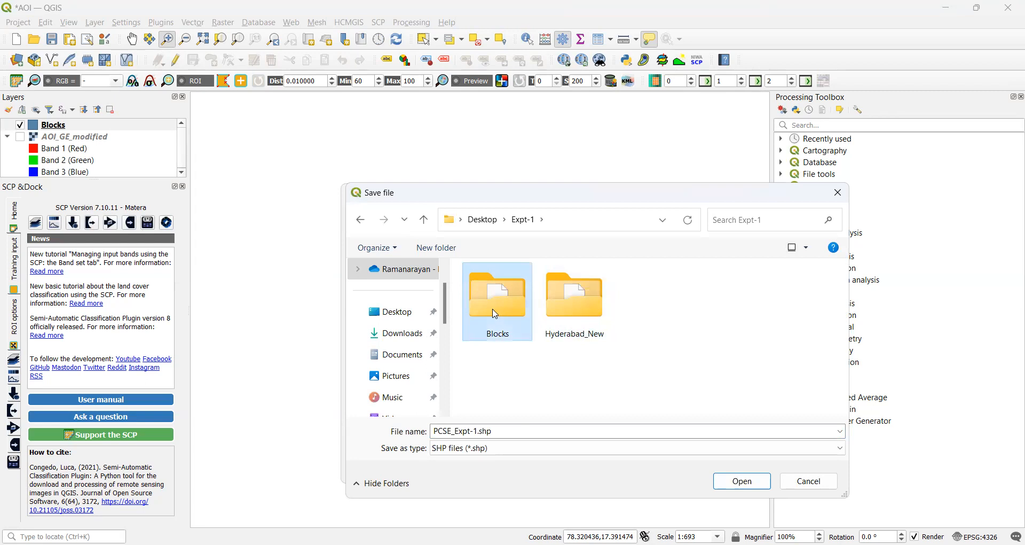
double_click(477, 430)
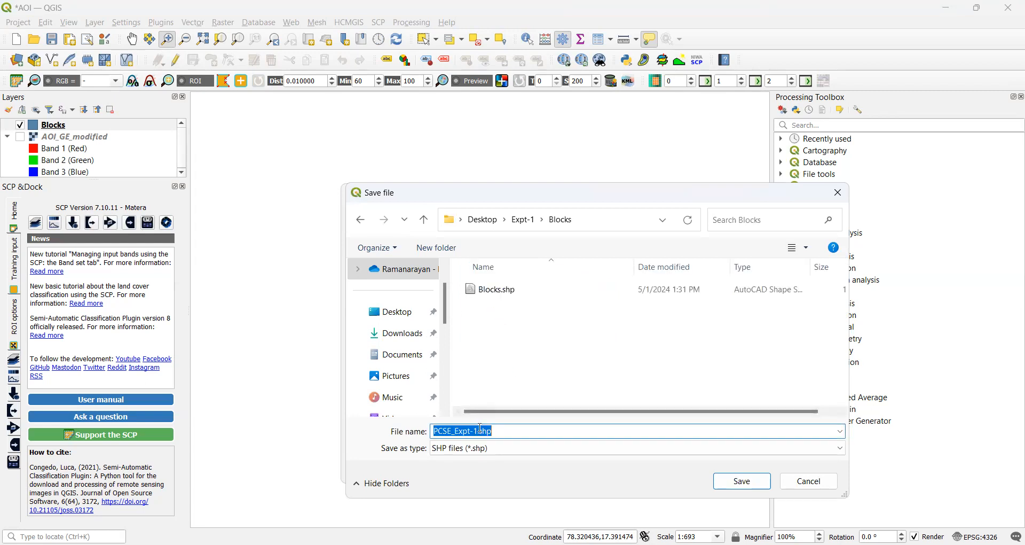
click(479, 430)
drag(480, 430, 371, 435)
text(Blocks_UTM44N)
key(Return)
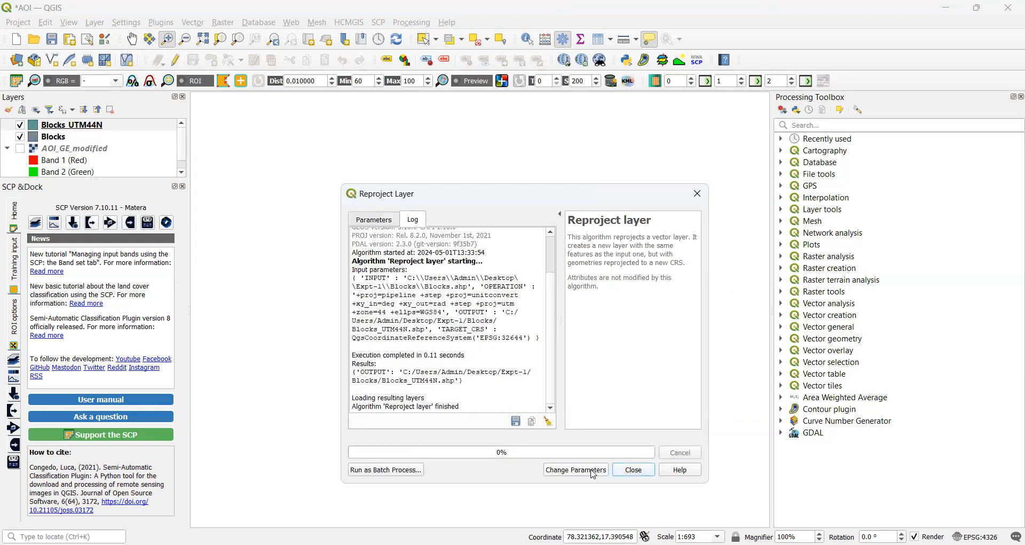
Close the reprojection tool and open the Blocks_UTM44N attribute table.
click(632, 470)
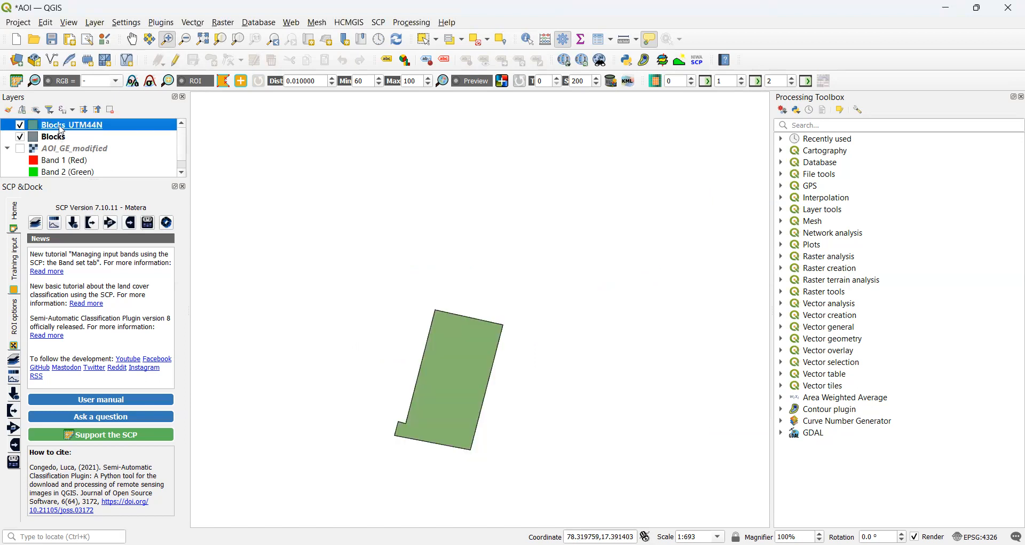
mouse_move(61, 131)
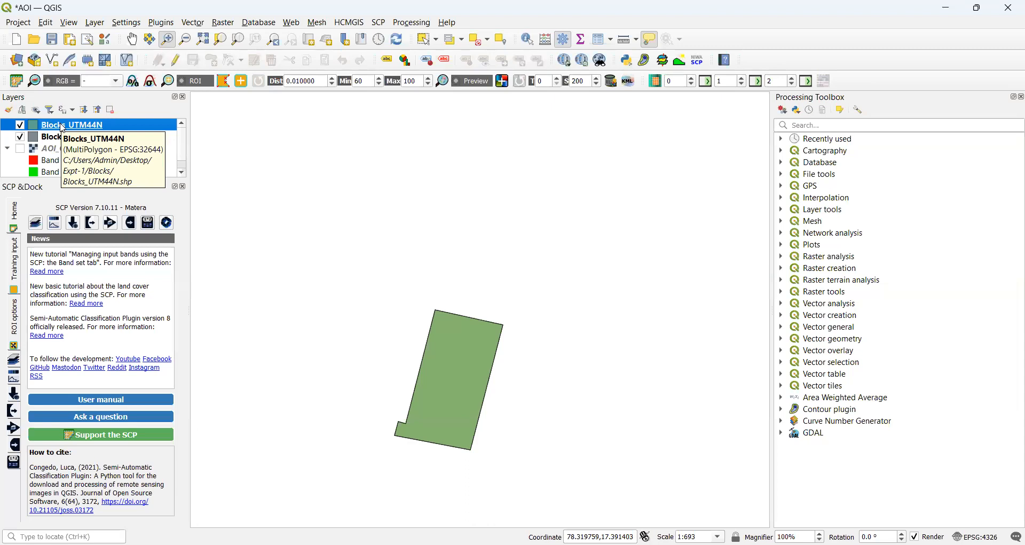
right_click(61, 126)
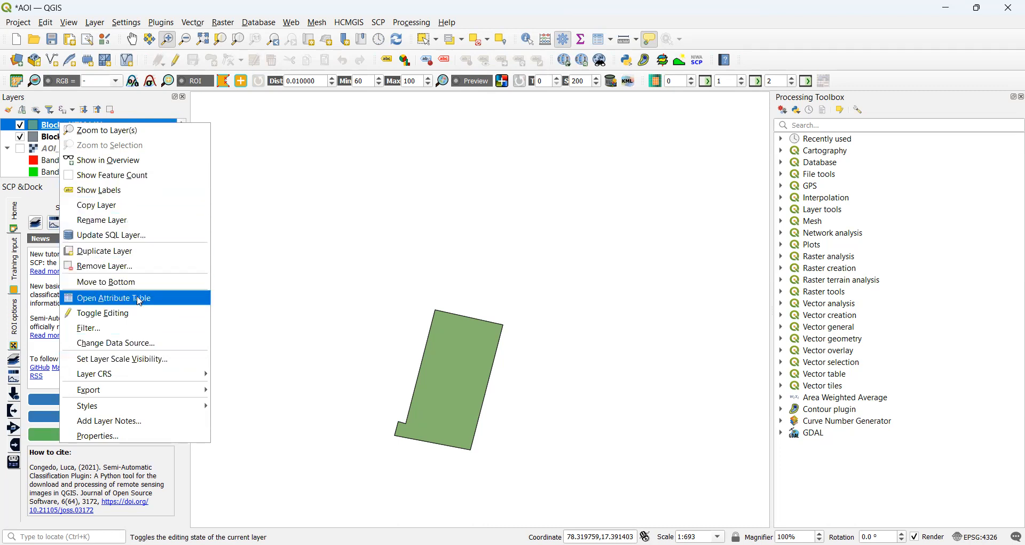
click(144, 270)
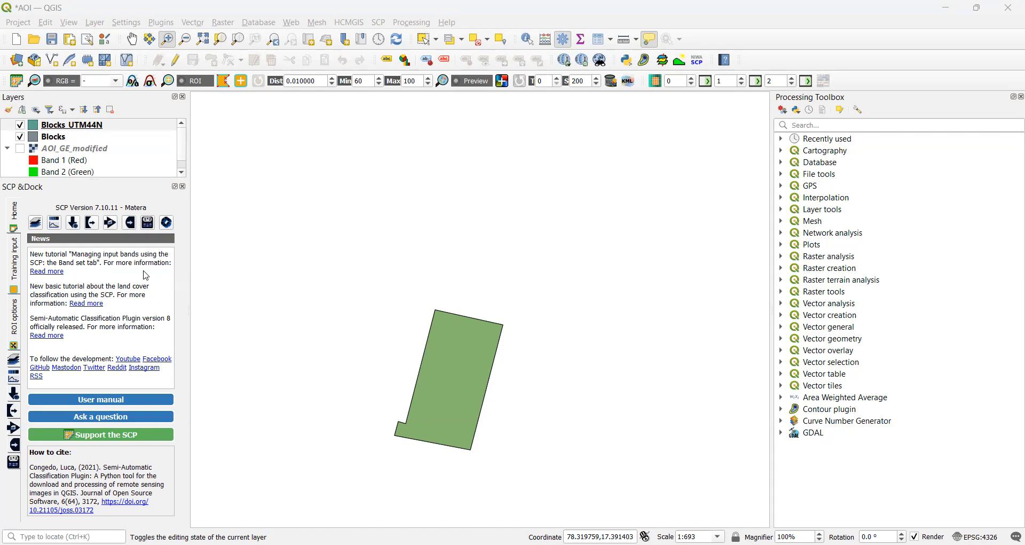
Give the new Blocks_UTM44N field the Decimal number (real) type, then save and stop editing.
click(488, 205)
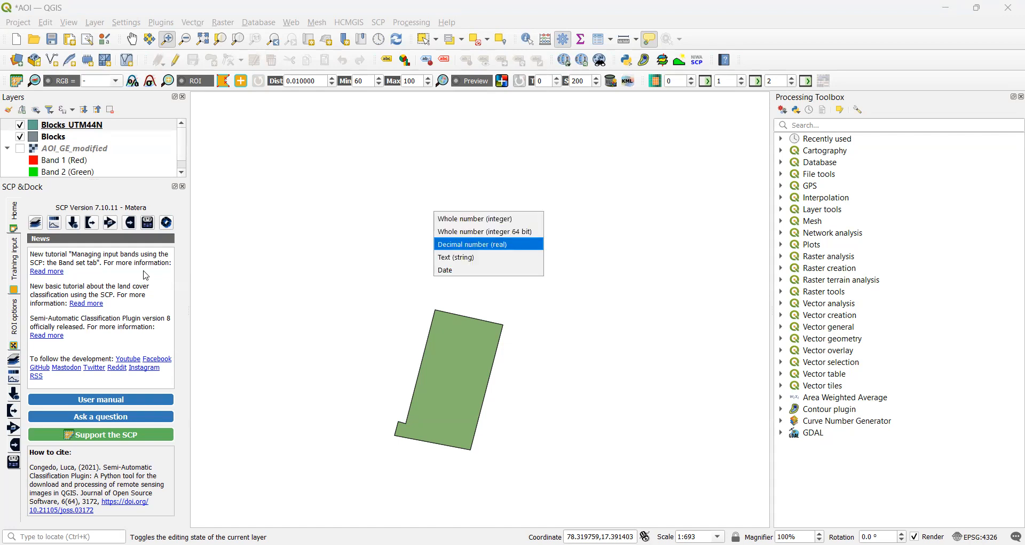
key(Return)
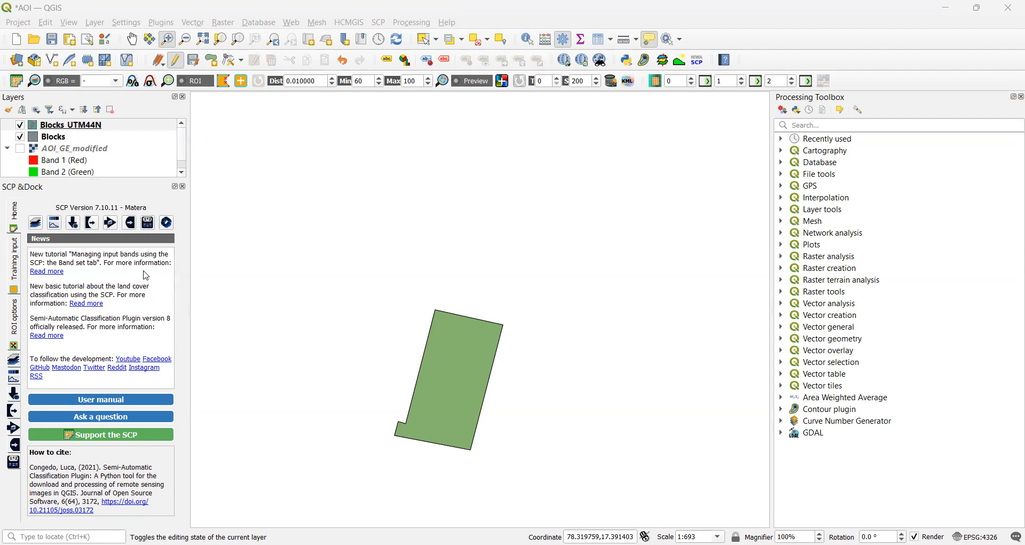
click(176, 59)
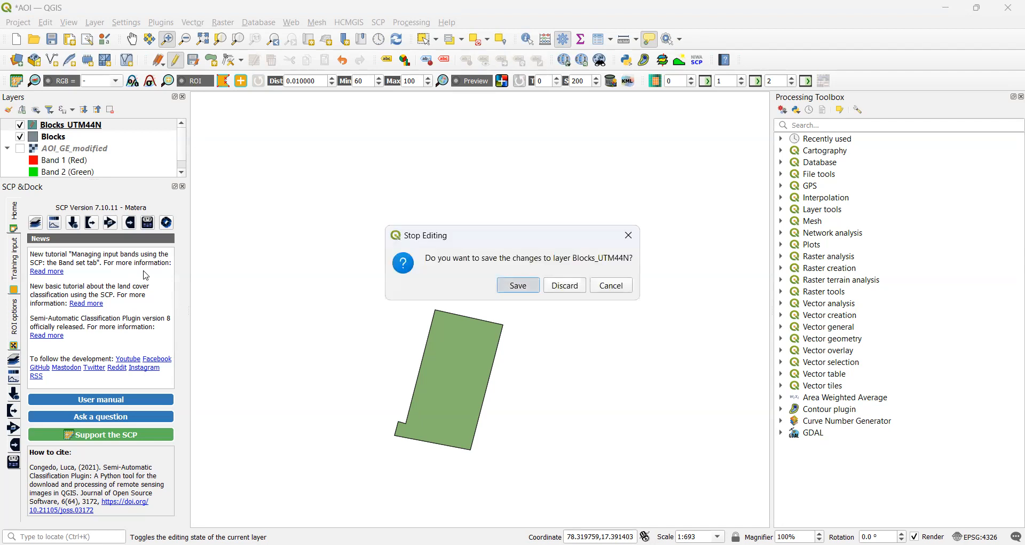
key(Return)
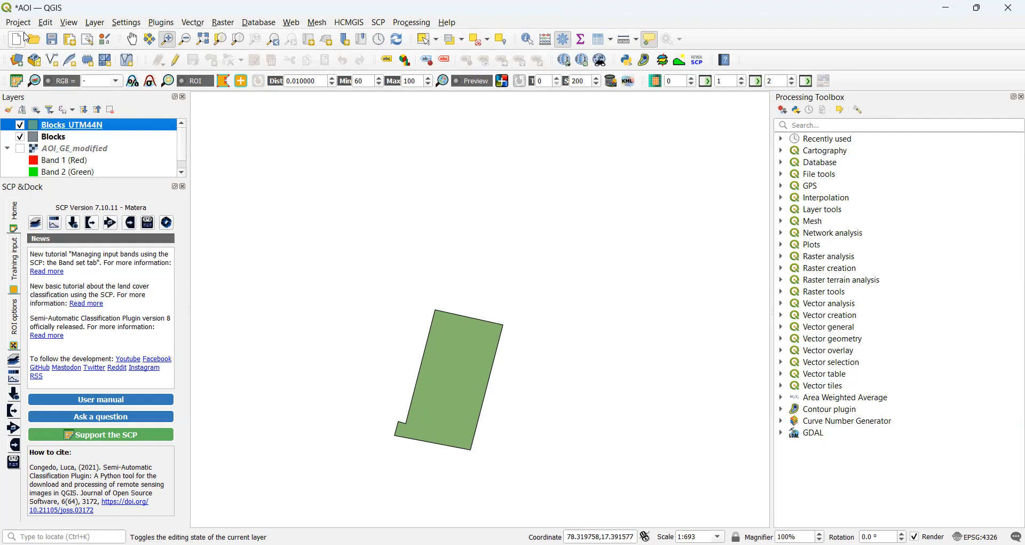
click(94, 23)
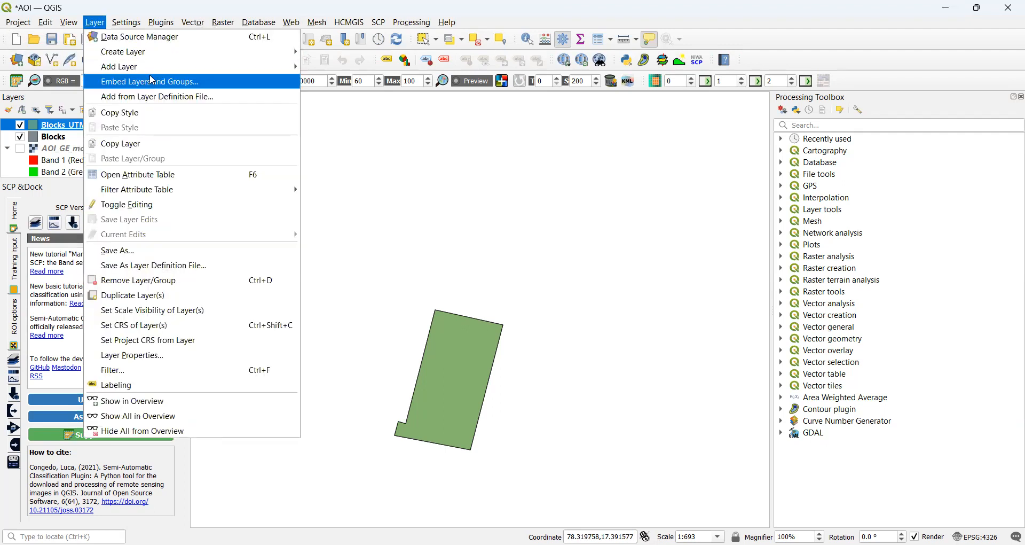
mouse_move(157, 67)
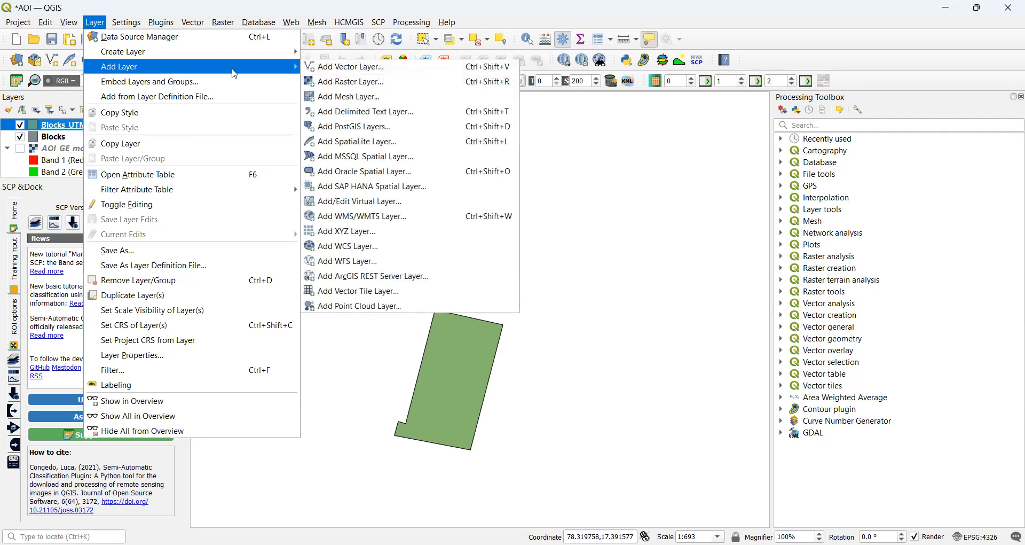
click(328, 71)
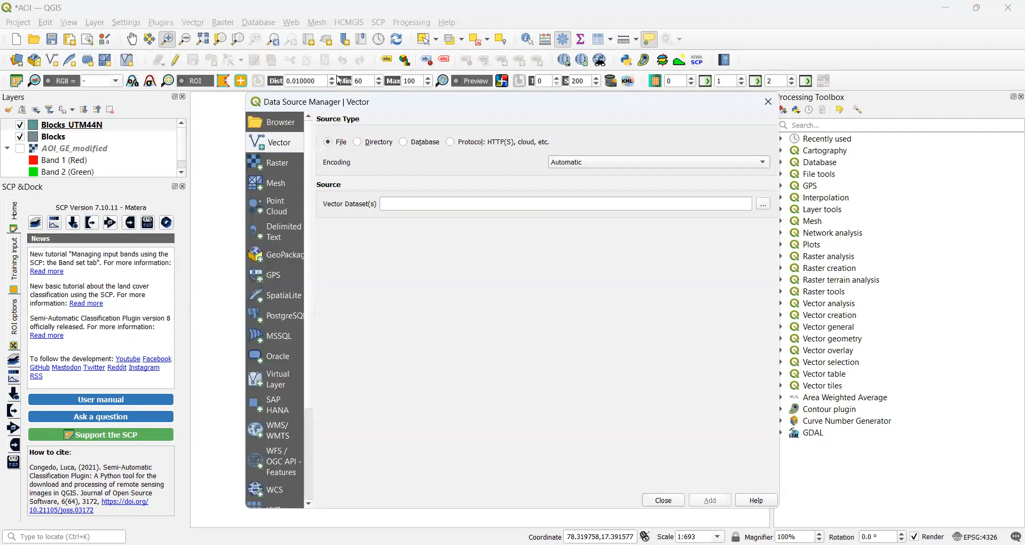
click(764, 204)
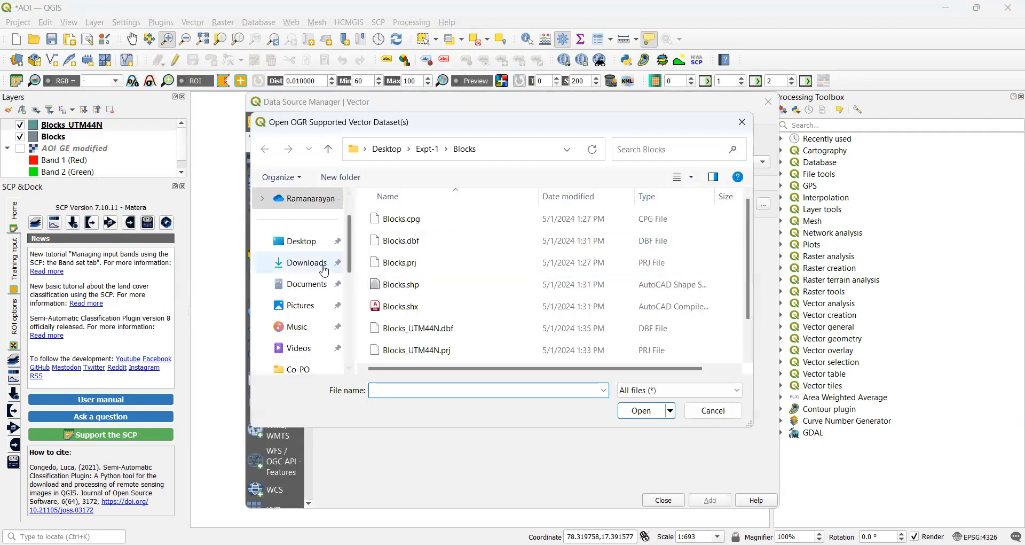
click(304, 241)
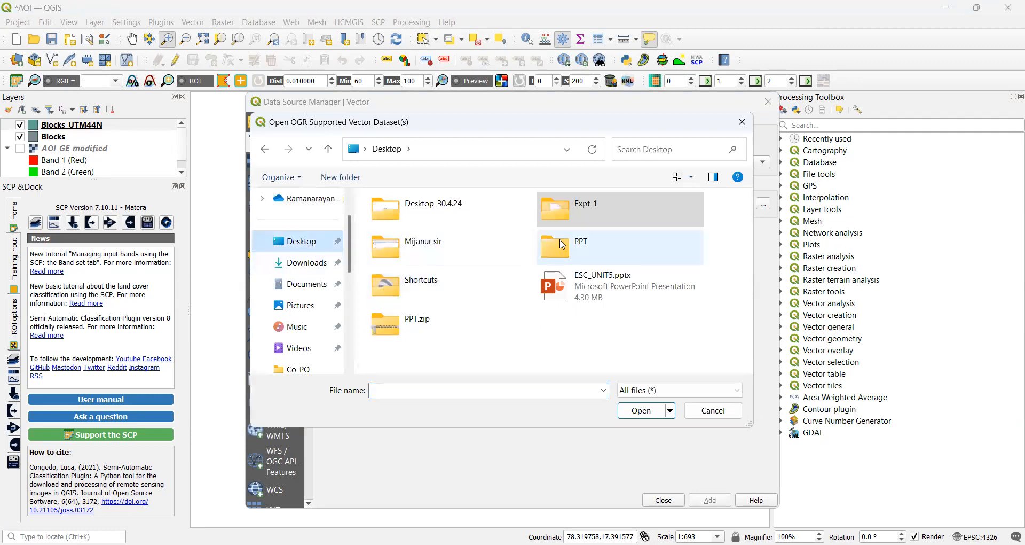
double_click(435, 219)
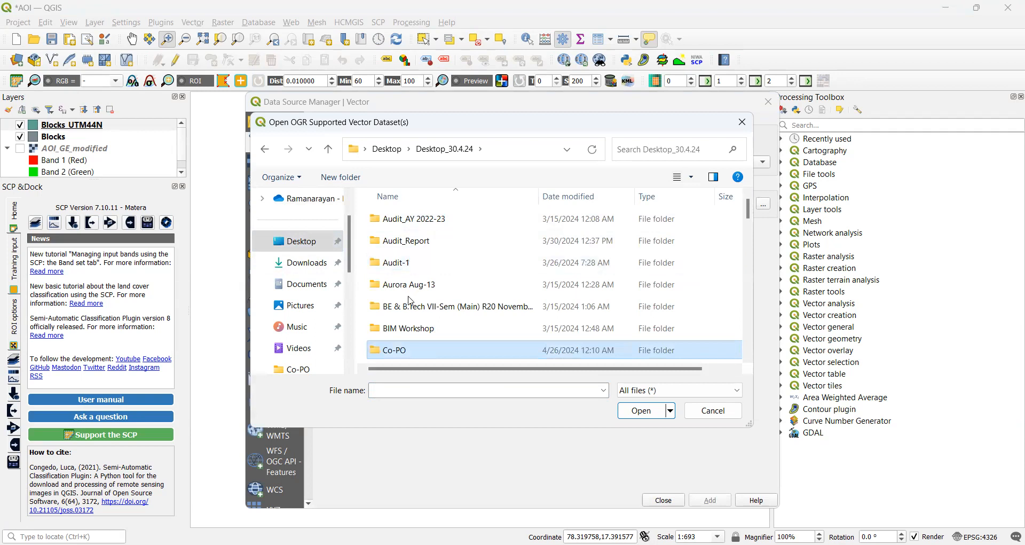
scroll(411, 285, down, 1)
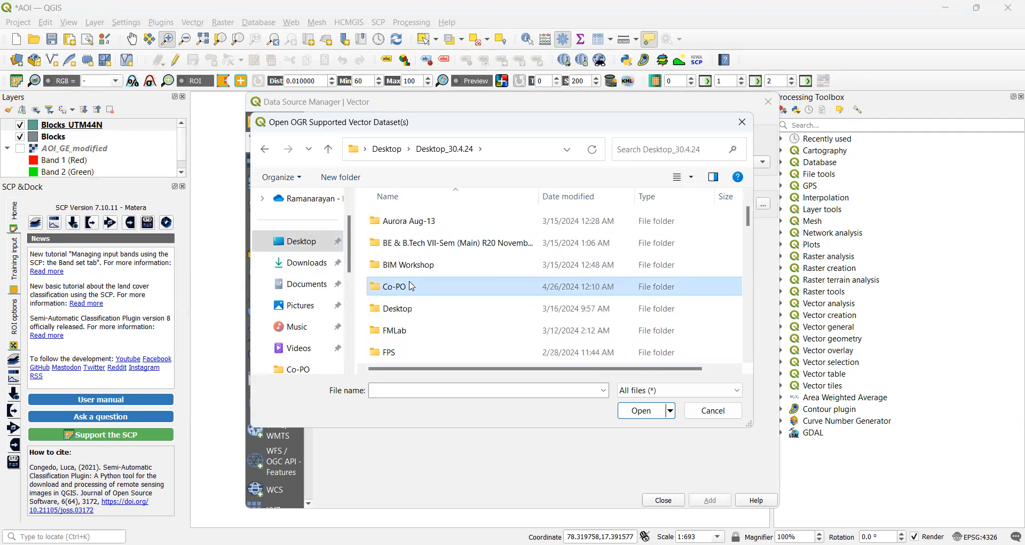
scroll(411, 286, down, 2)
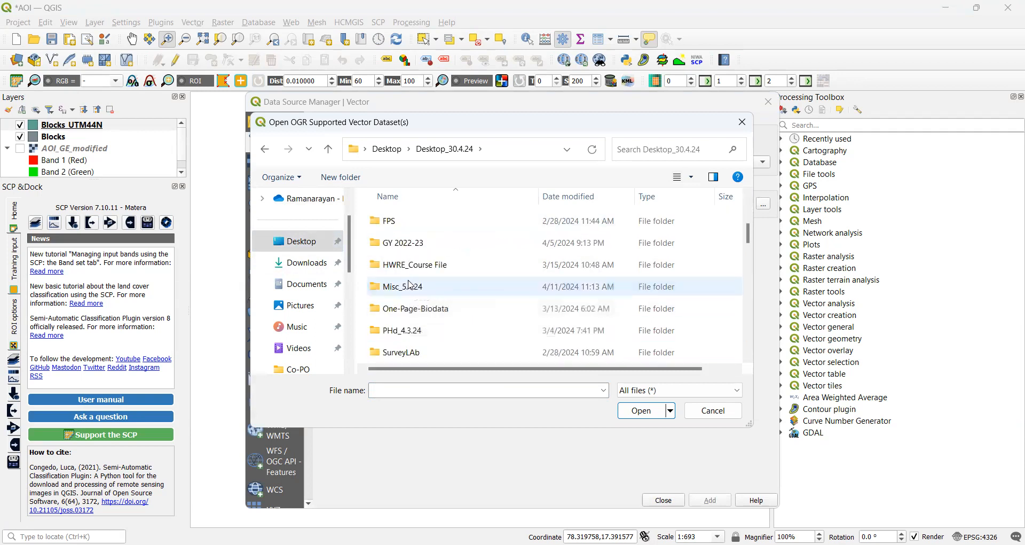
scroll(410, 285, down, 1)
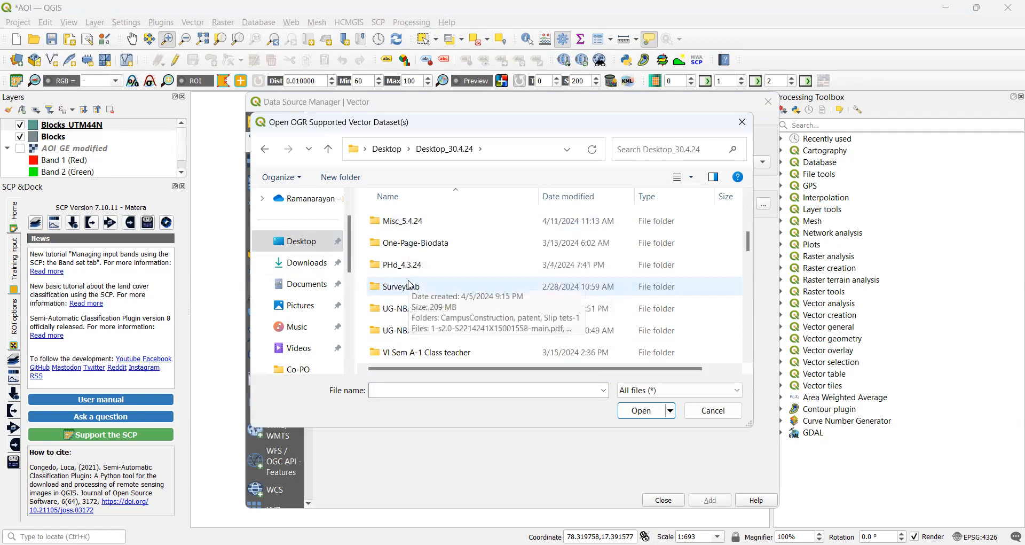
scroll(410, 284, down, 1)
scroll(410, 284, up, 2)
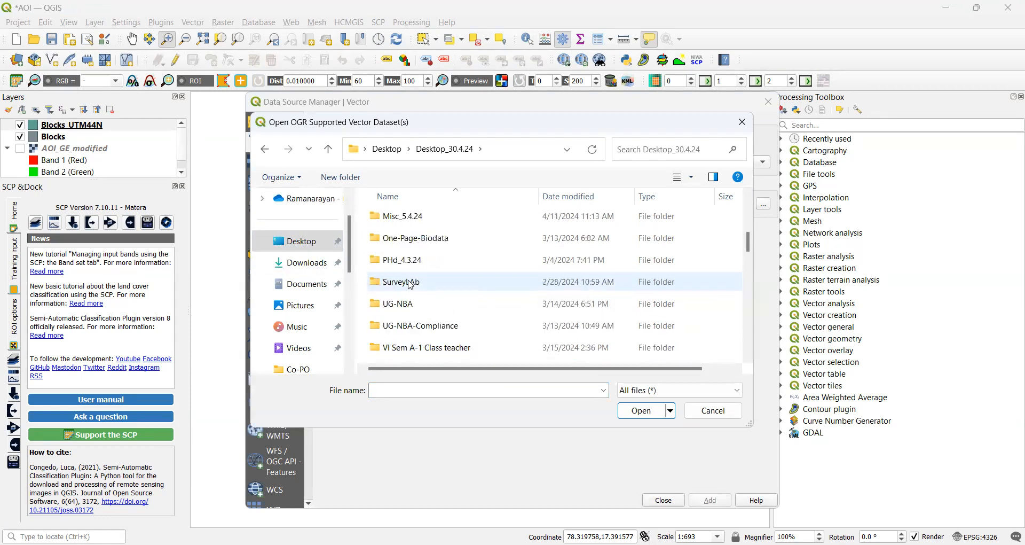
key(p)
key(p)
key(p)
key(p)
key(p)
key(p)
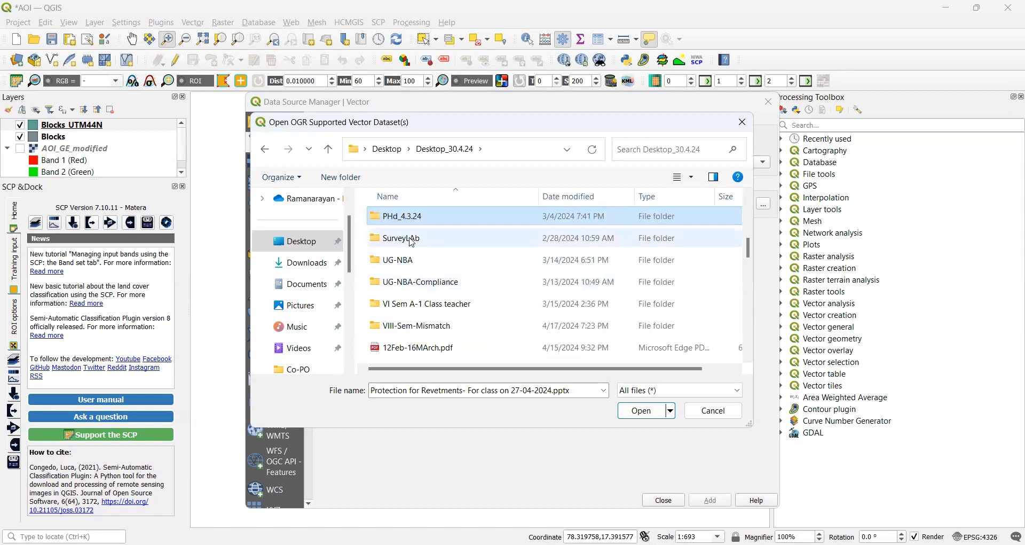
scroll(409, 246, up, 2)
scroll(413, 240, up, 2)
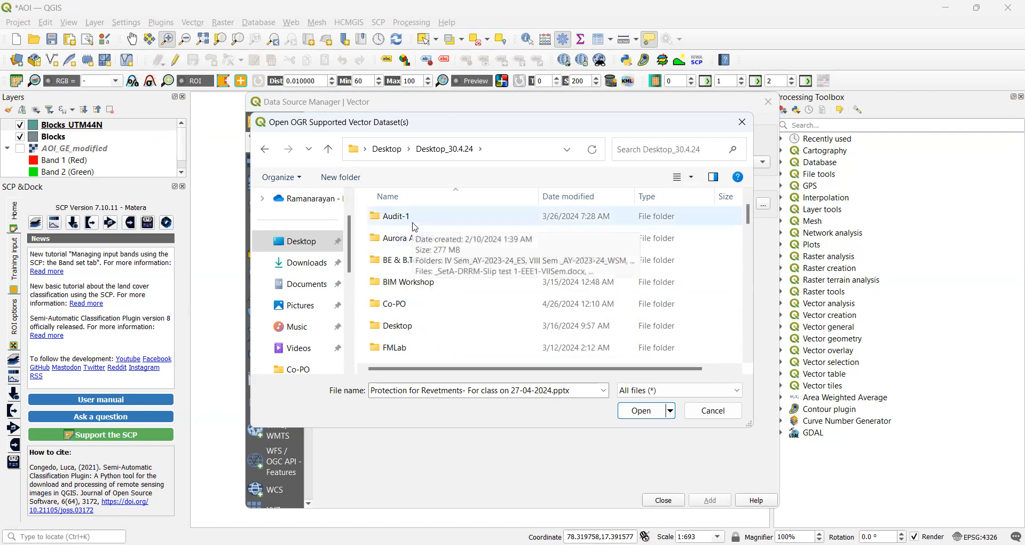
scroll(402, 258, down, 1)
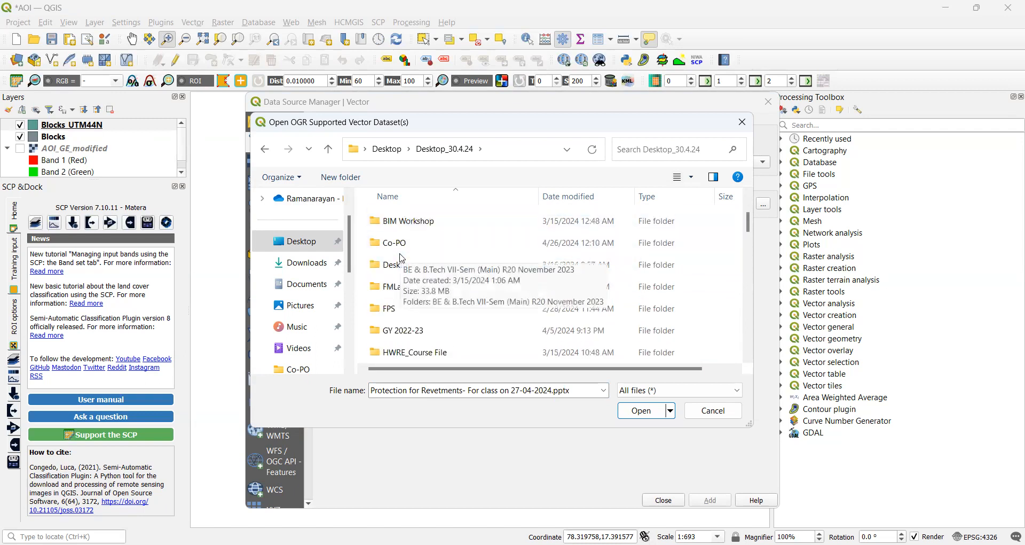
scroll(403, 256, down, 1)
scroll(403, 256, down, 1)
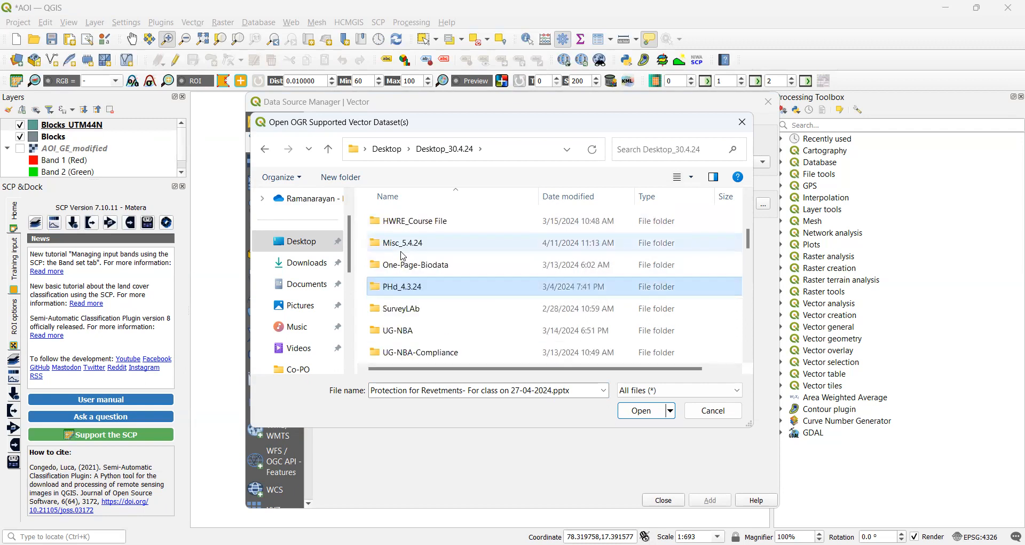
scroll(312, 284, down, 4)
click(312, 283)
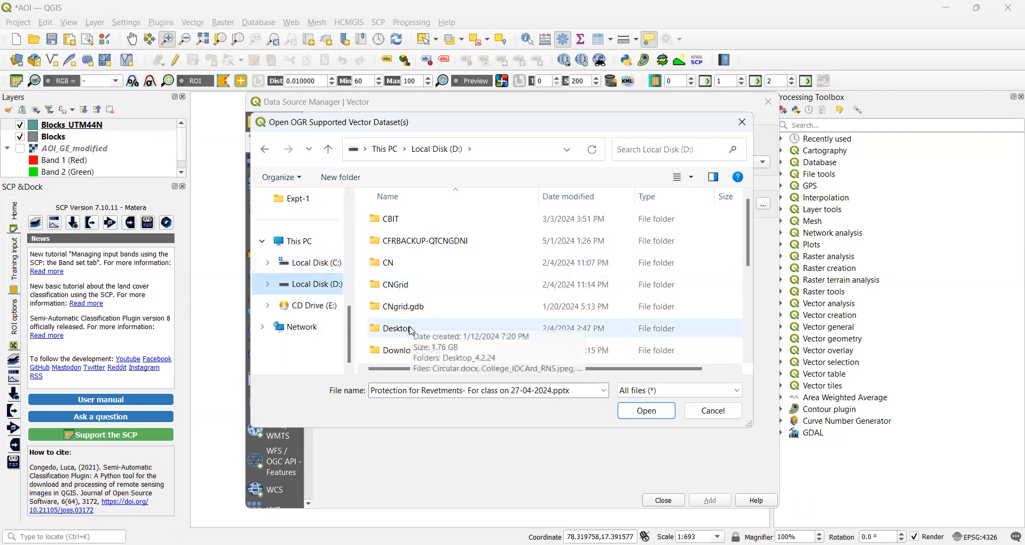
double_click(411, 327)
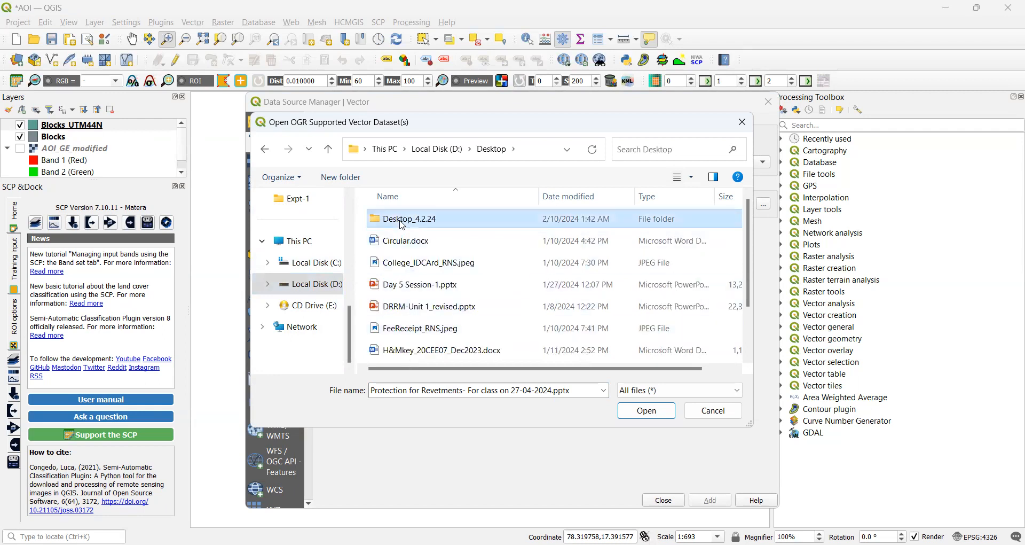
key(Down)
key(Down)
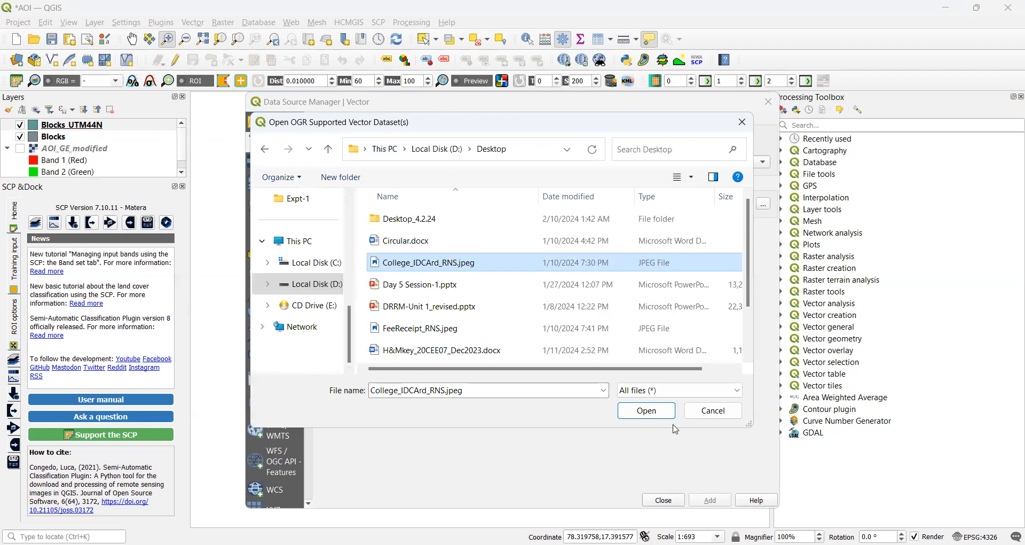
click(715, 412)
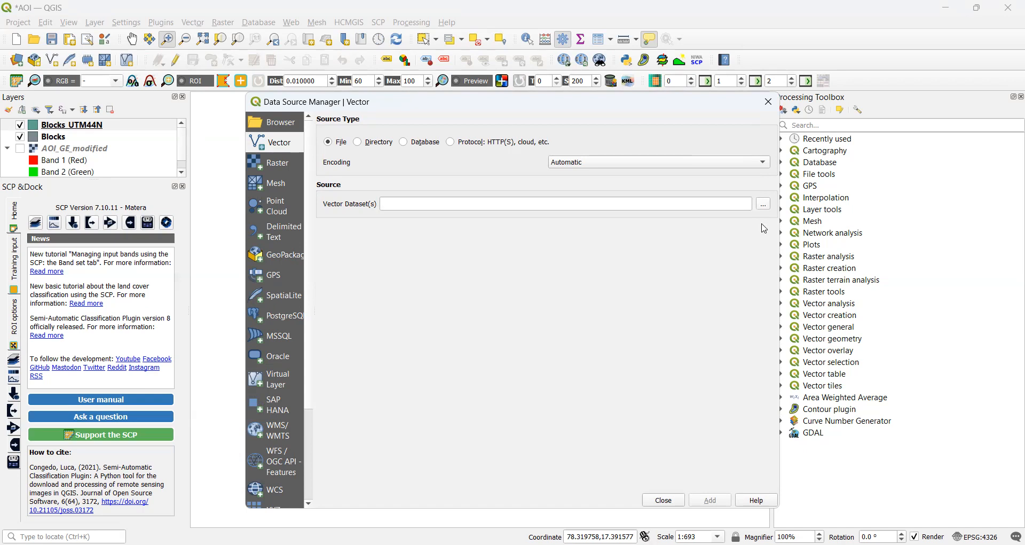
key(Escape)
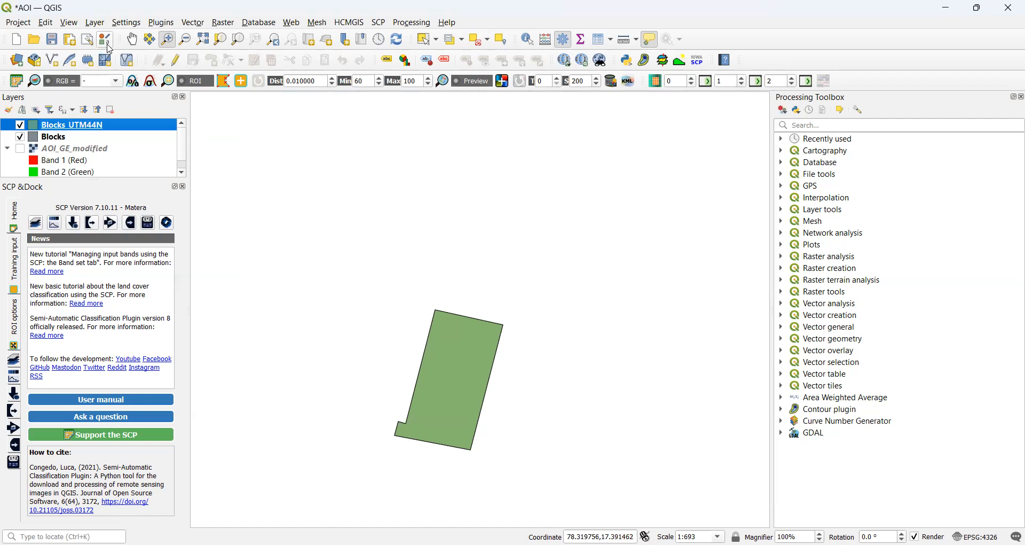
Start a new print layout from the Project menu and type the title CanteenBlock.
click(19, 22)
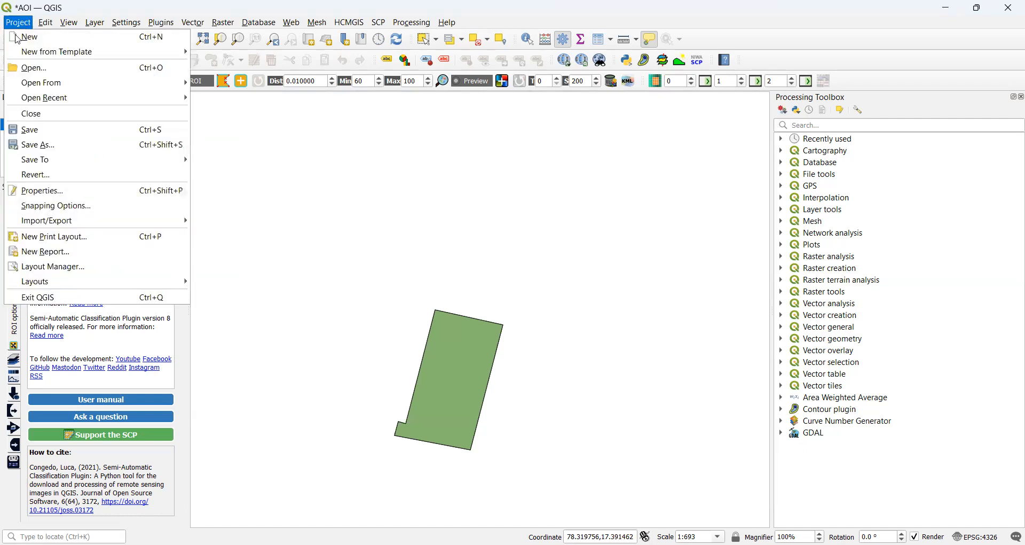
mouse_move(48, 218)
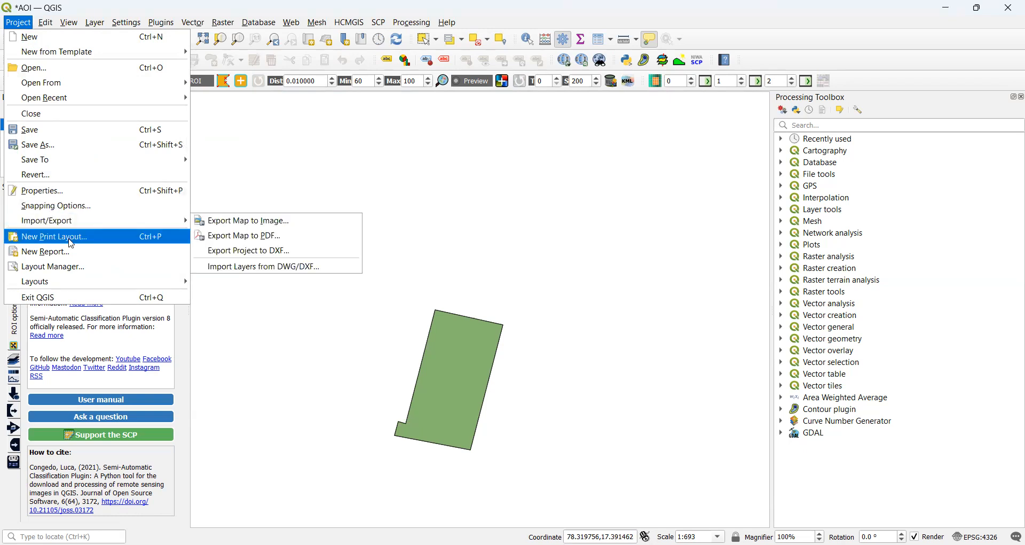
click(72, 244)
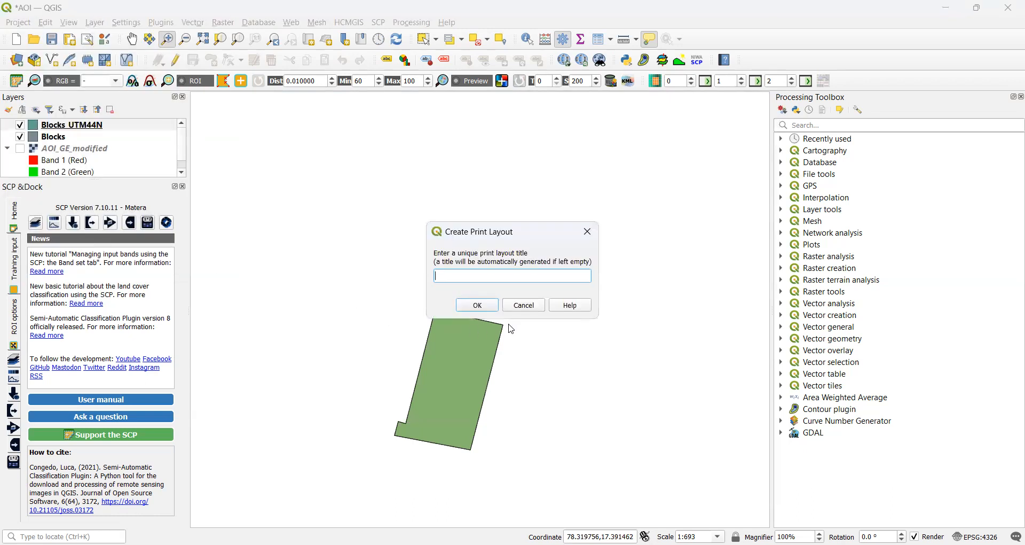
text(CanteenBlock)
click(482, 304)
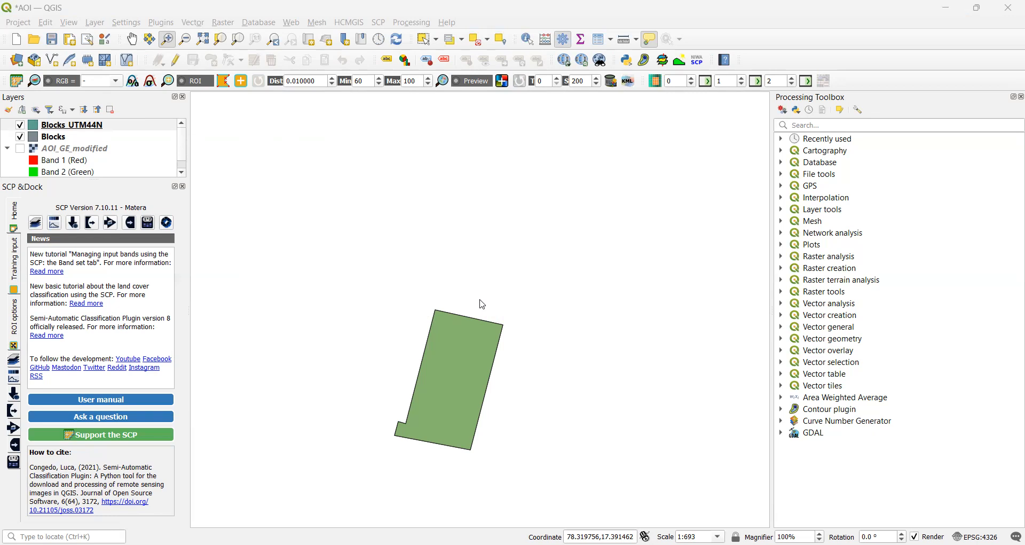
click(230, 81)
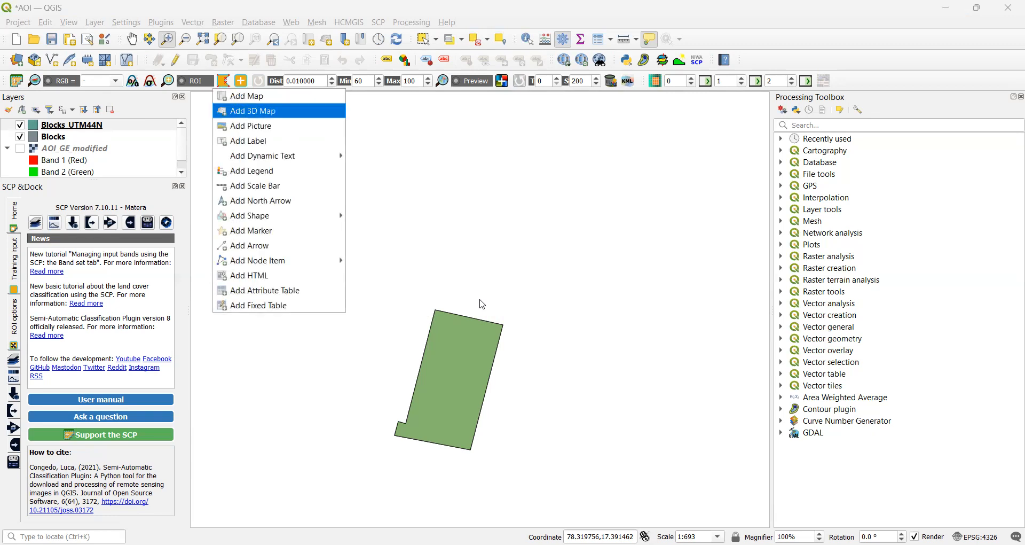
key(Down)
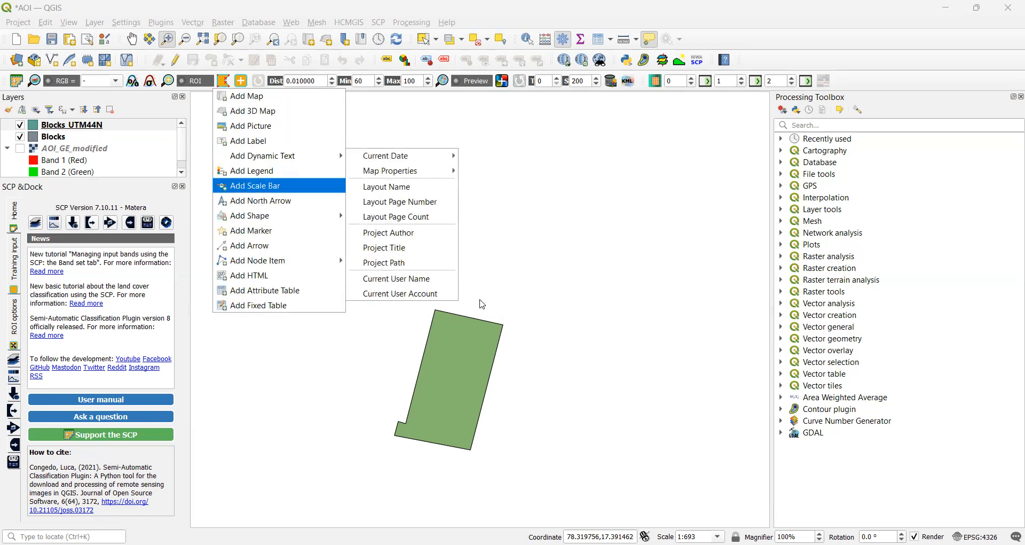
key(Return)
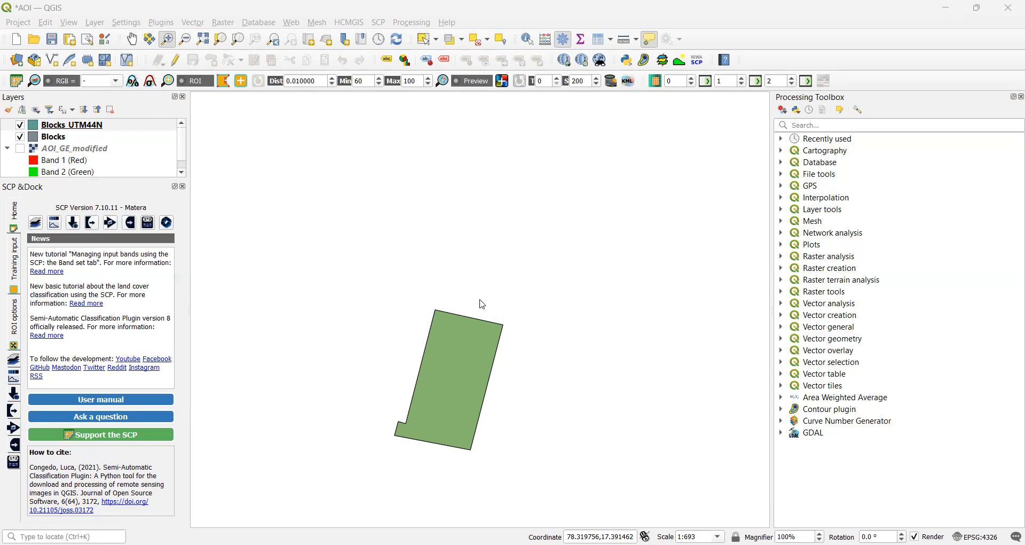
key(alt+a)
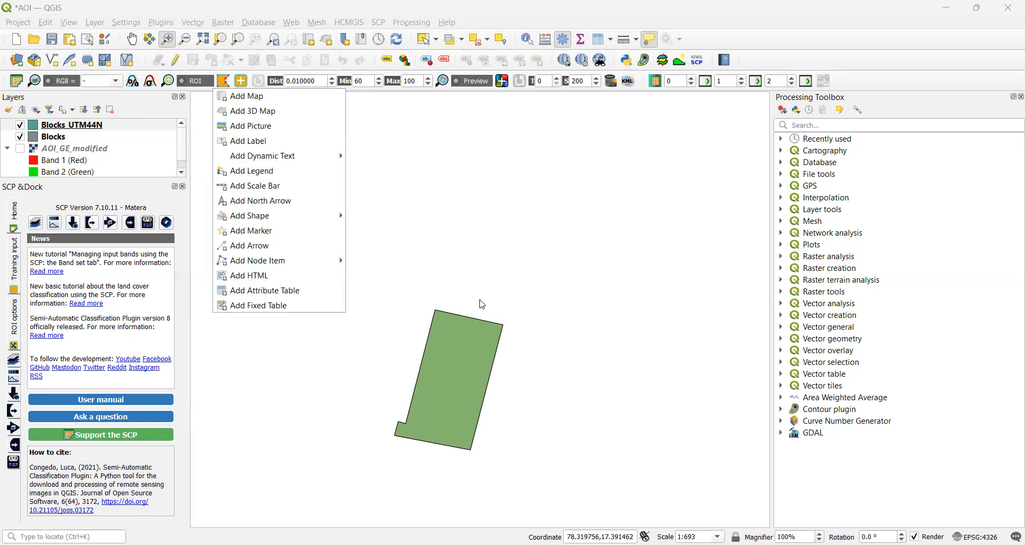
key(Down)
key(Down)
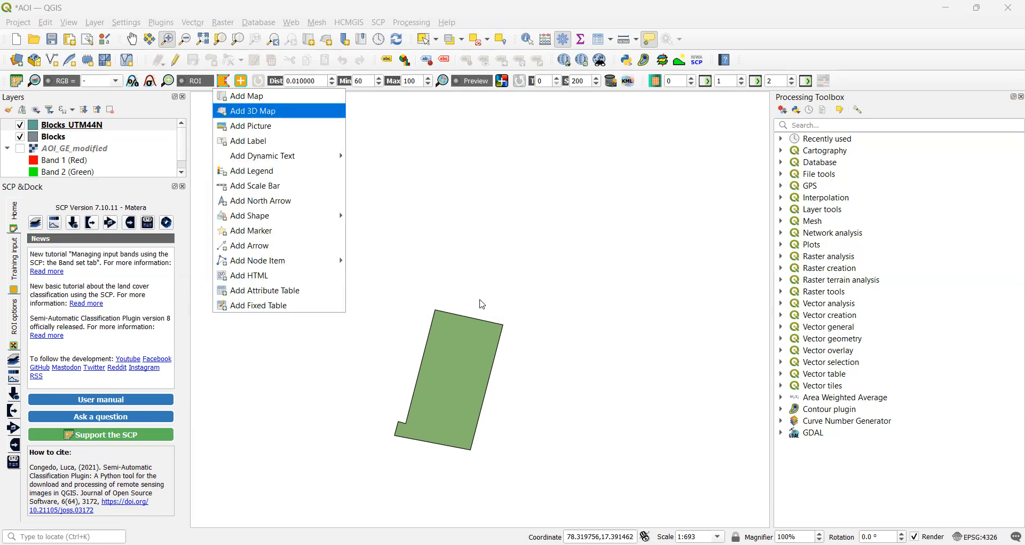
key(Down)
key(Down)
key(Down)
key(Down)
key(Down)
key(Down)
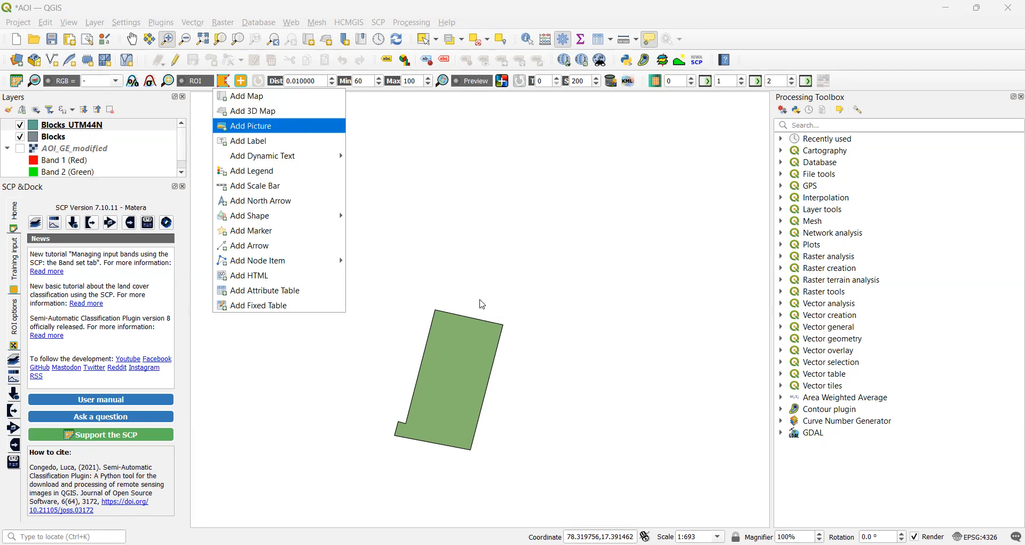
key(Return)
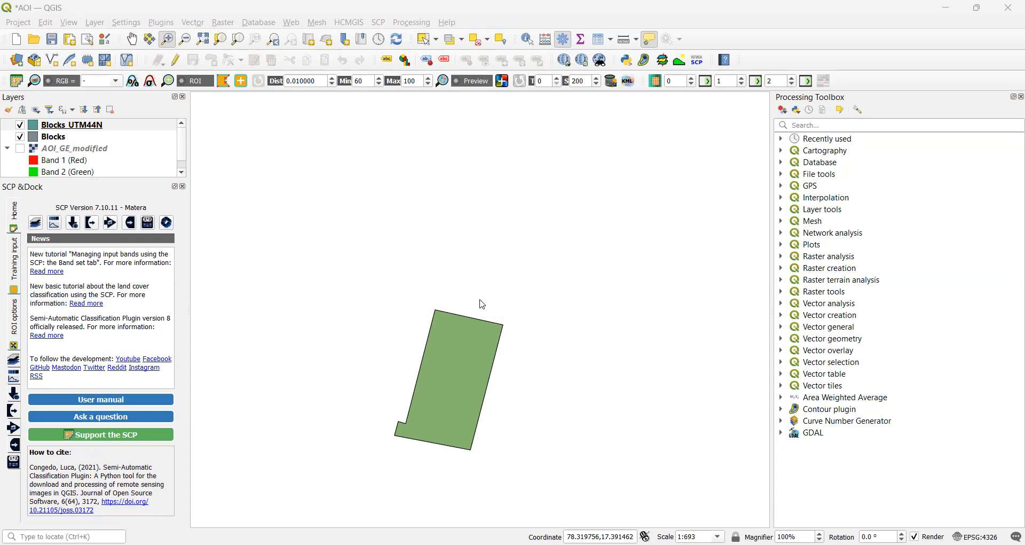
key(alt+a)
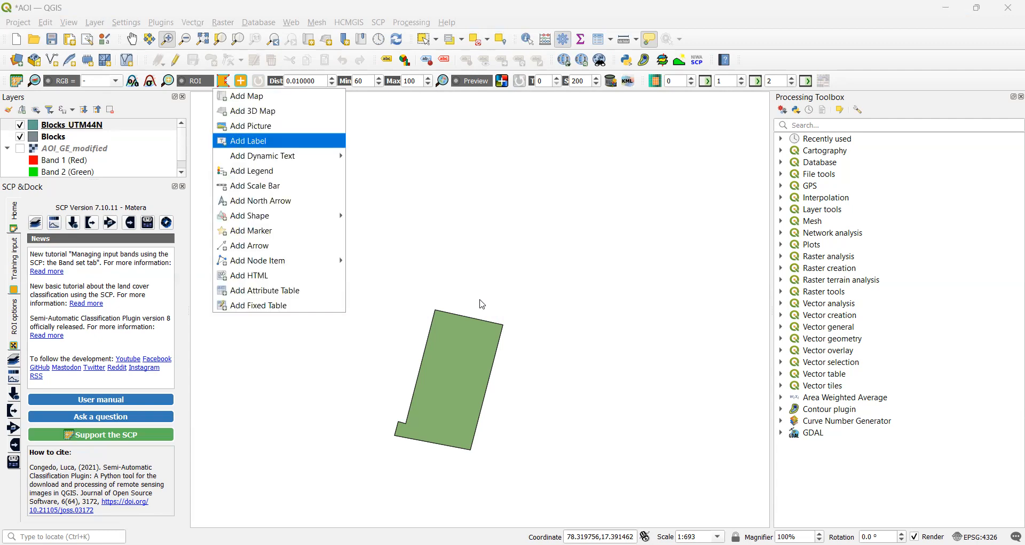
key(Return)
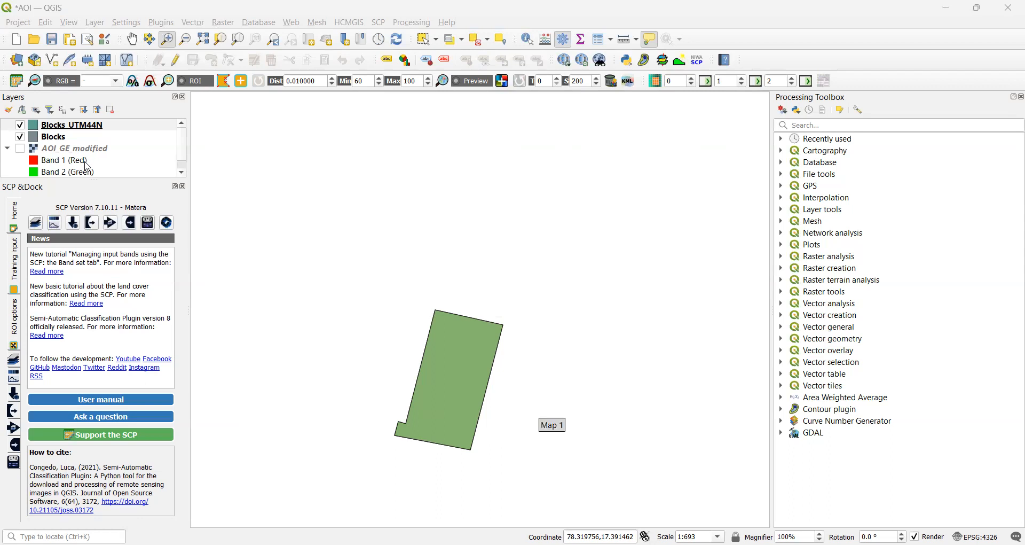
Uncheck the Blocks layer and open the CanteenBlock layout via Project > Layouts.
click(21, 137)
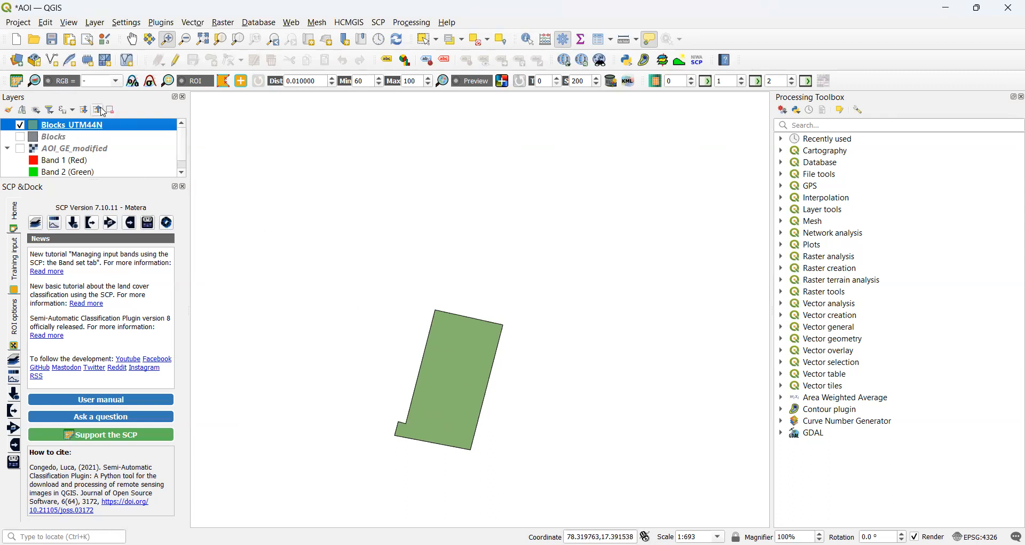
click(18, 21)
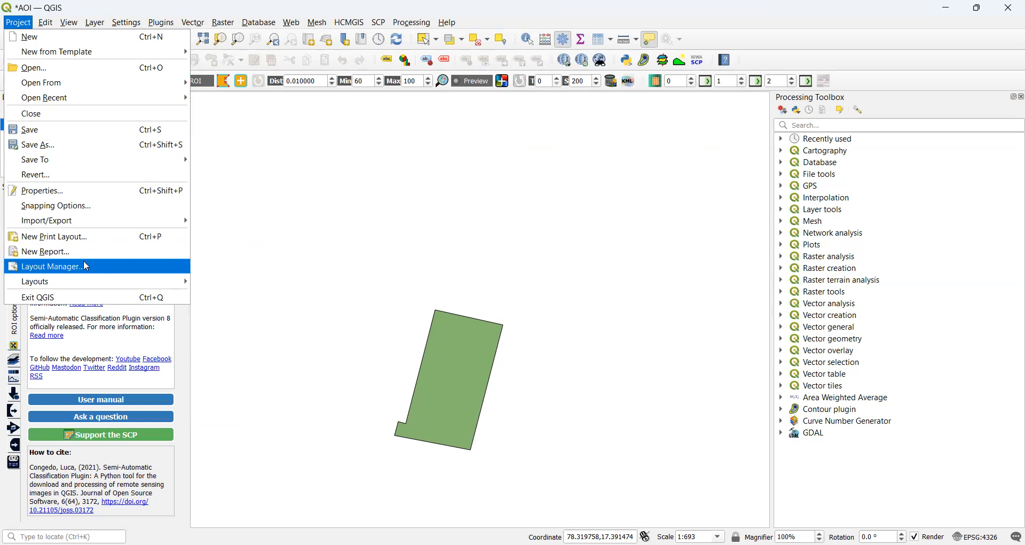
mouse_move(148, 283)
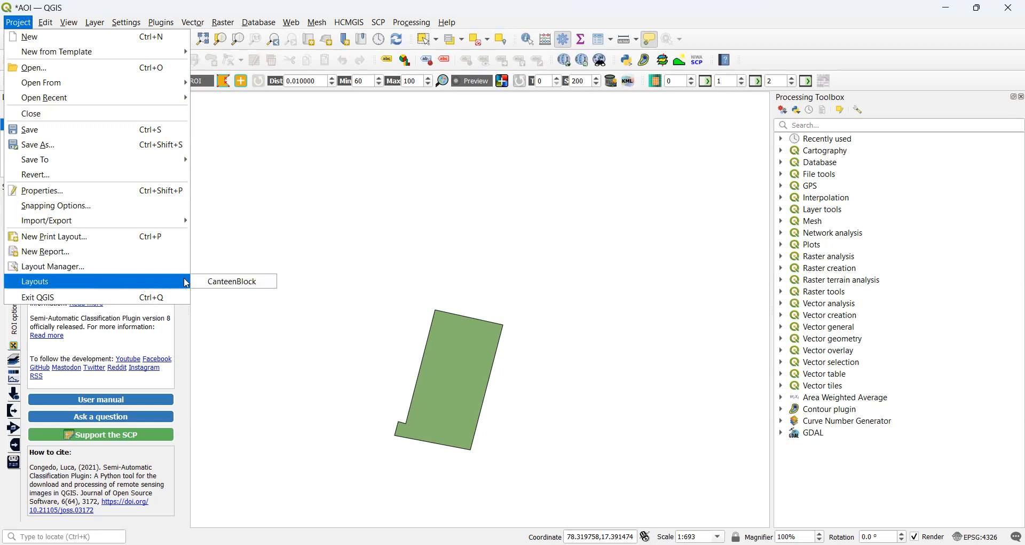
click(216, 283)
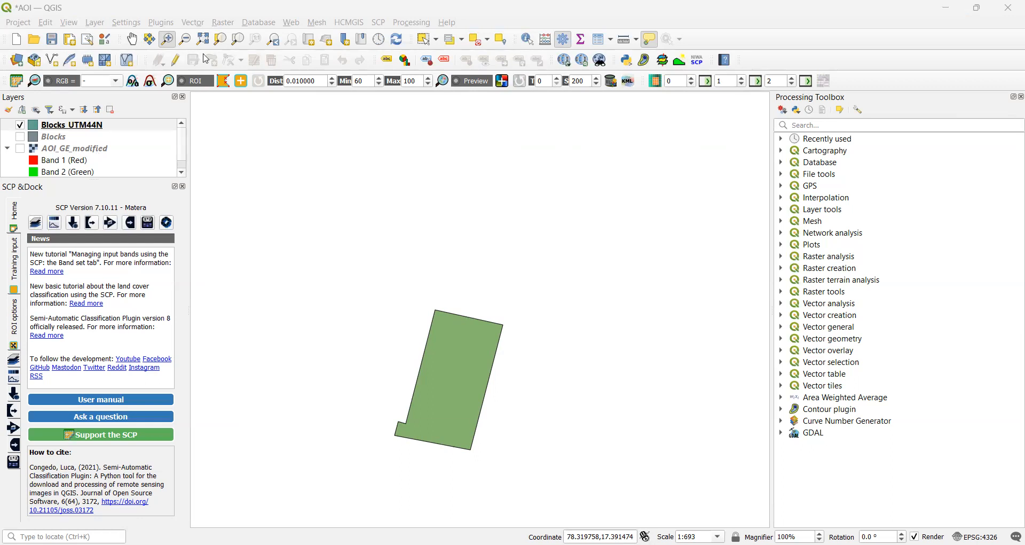
click(227, 81)
key(Down)
key(Down)
key(Down)
key(Down)
key(Down)
key(Down)
key(Down)
key(Down)
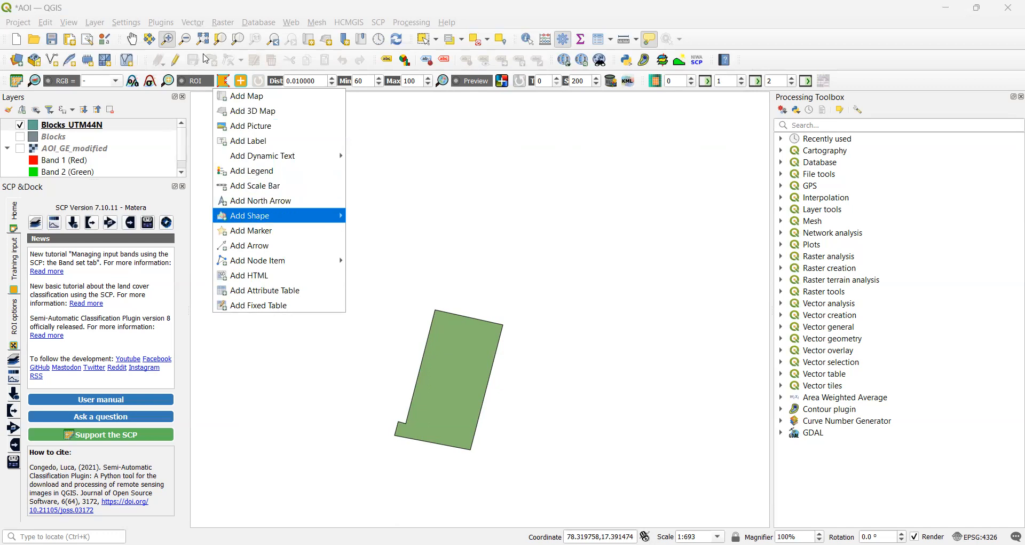
key(Up)
key(Up)
key(Up)
key(Up)
key(Up)
key(Up)
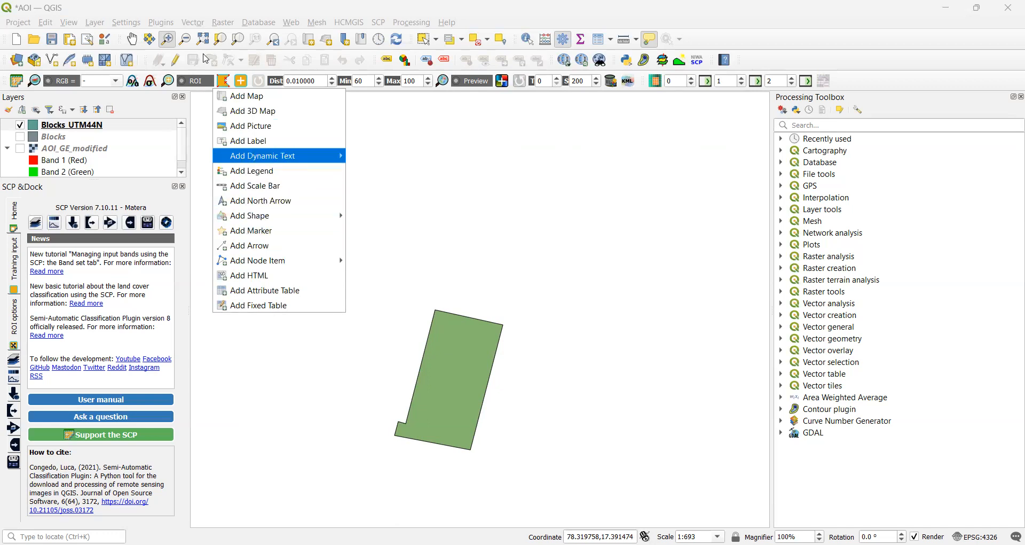
key(Right)
key(Down)
key(Right)
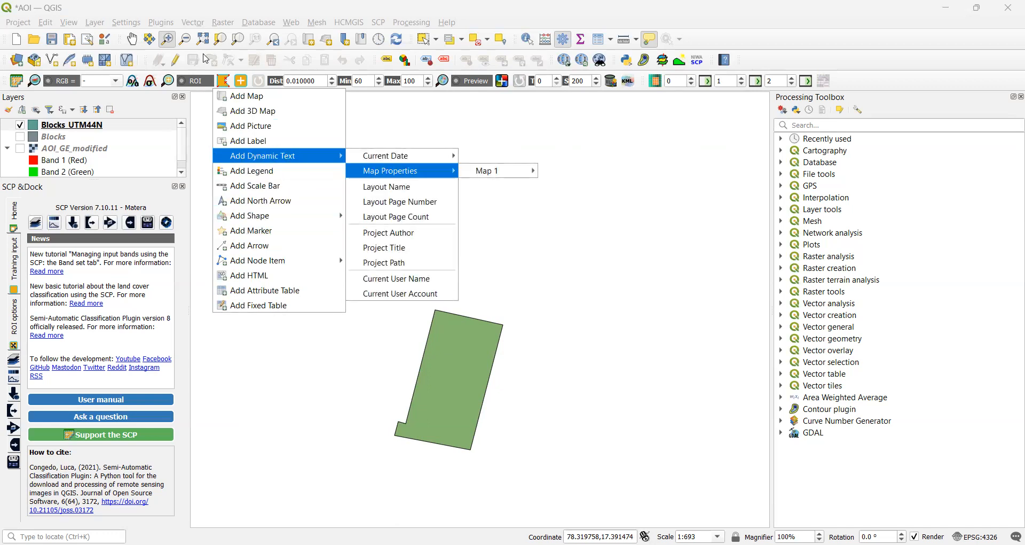
key(Down)
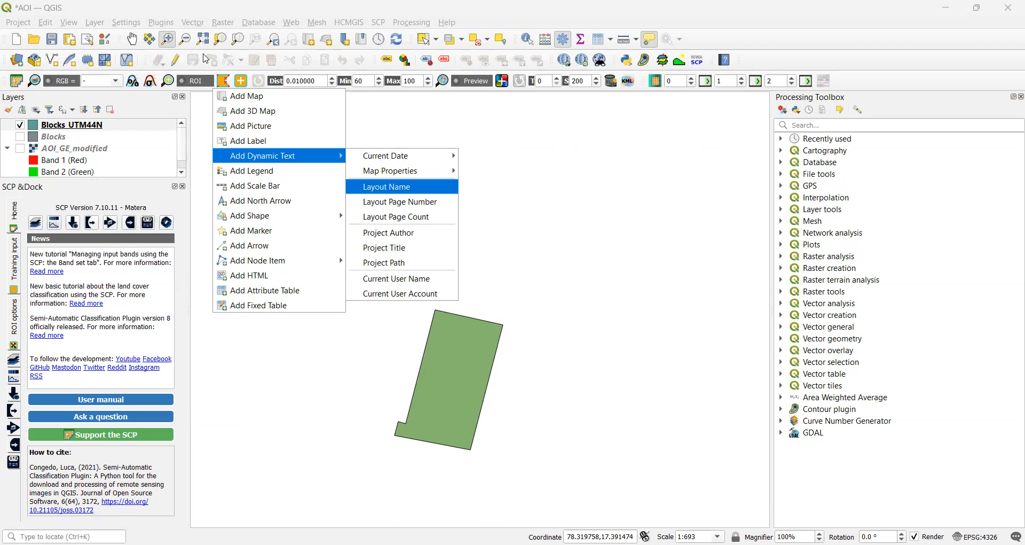
key(Down)
key(Down)
key(Down)
key(Down)
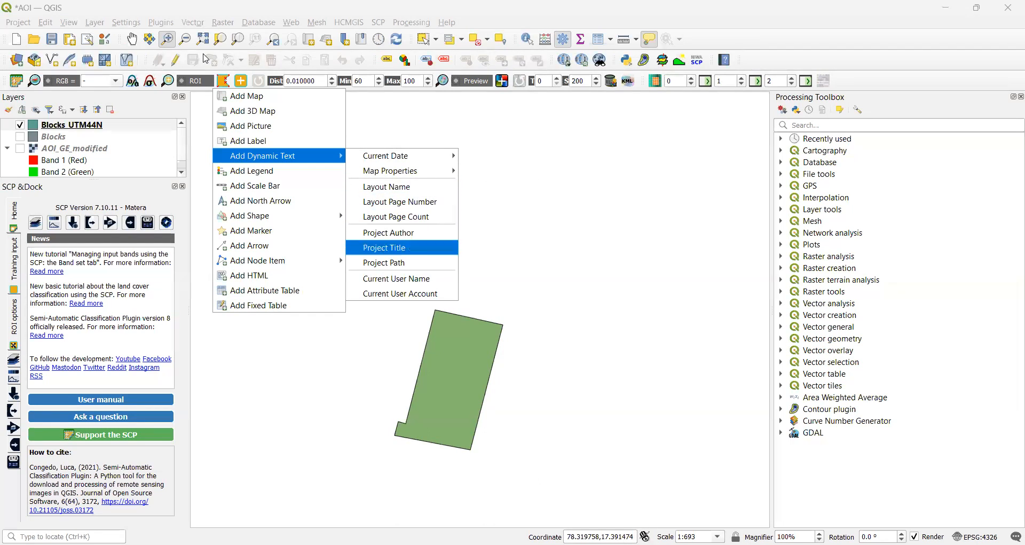
key(Return)
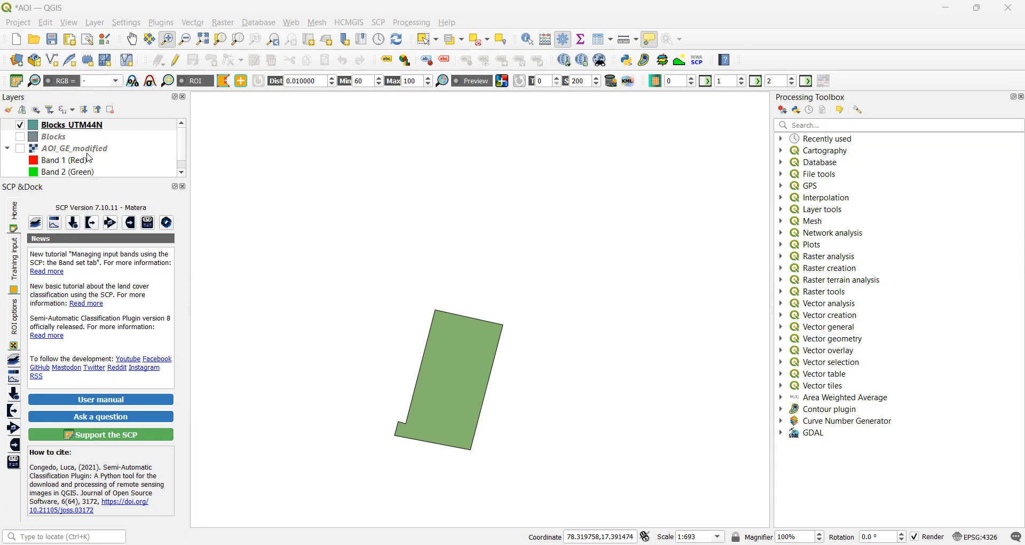
Label Blocks_UTM44N with Single Labels from the Area field, then open the CanteenBlock layout.
right_click(45, 131)
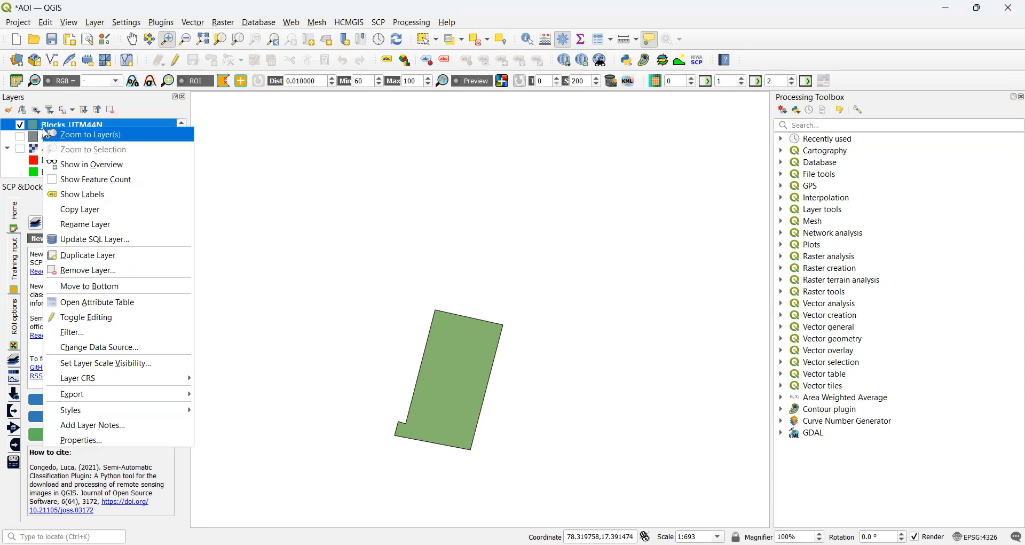
click(124, 441)
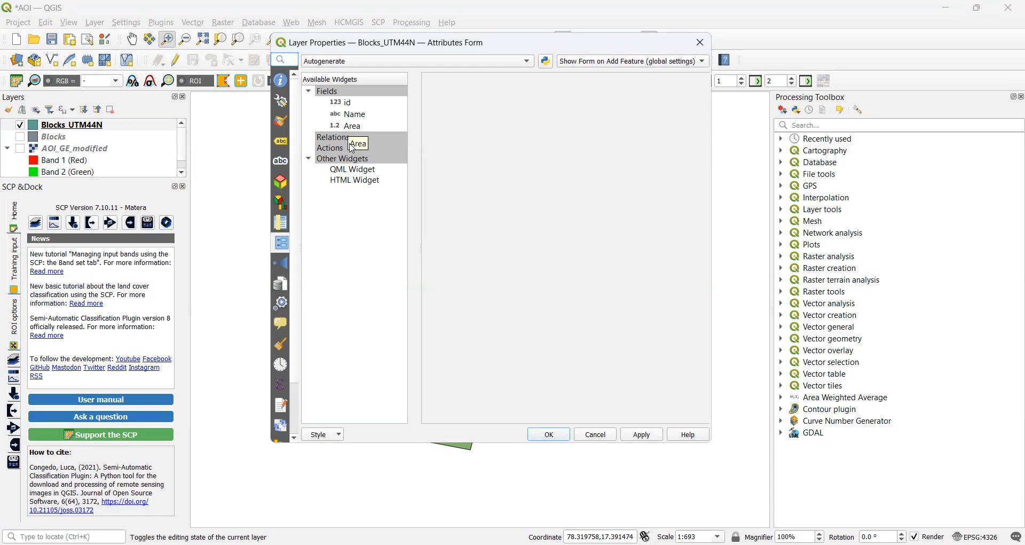
click(281, 143)
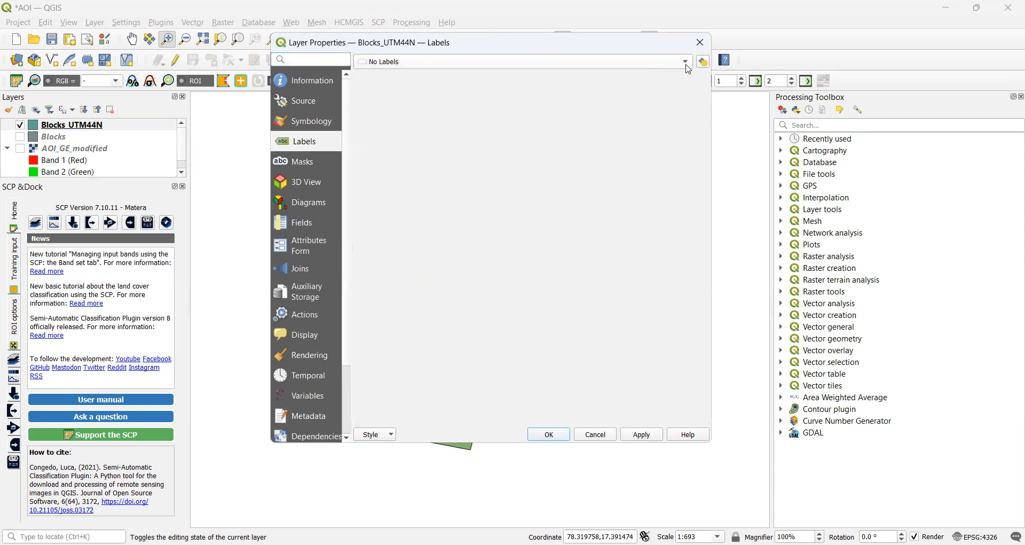
click(687, 64)
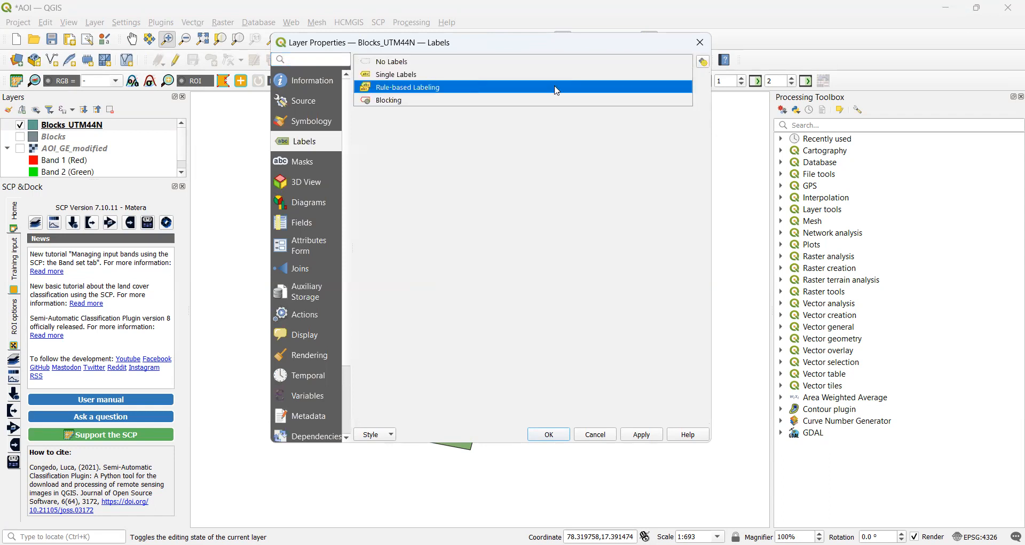
click(456, 76)
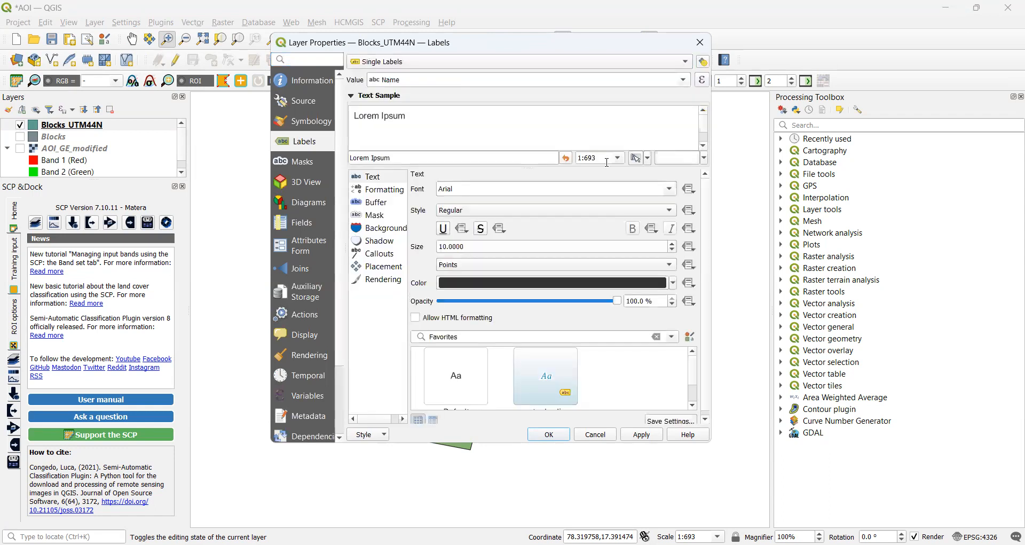
click(683, 80)
click(451, 126)
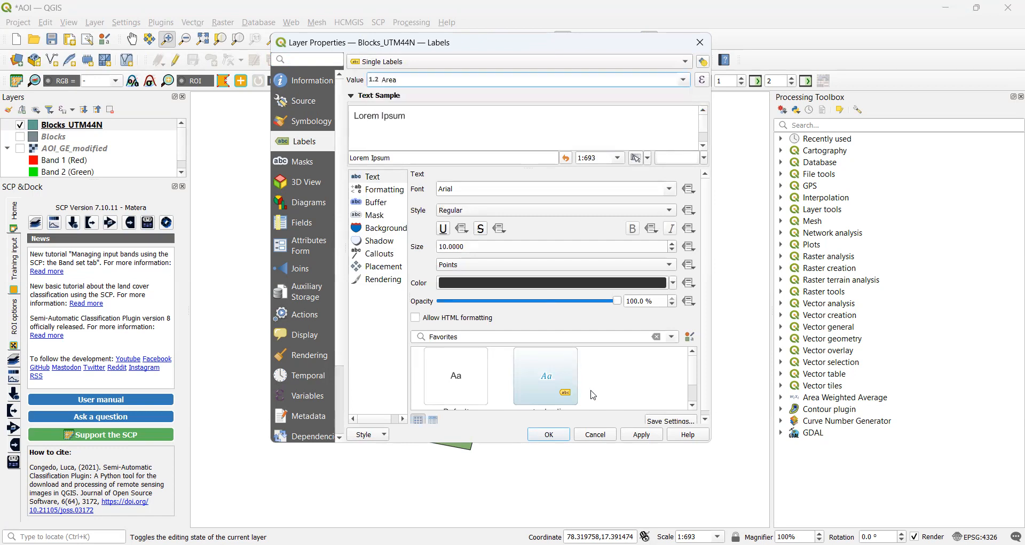
click(549, 434)
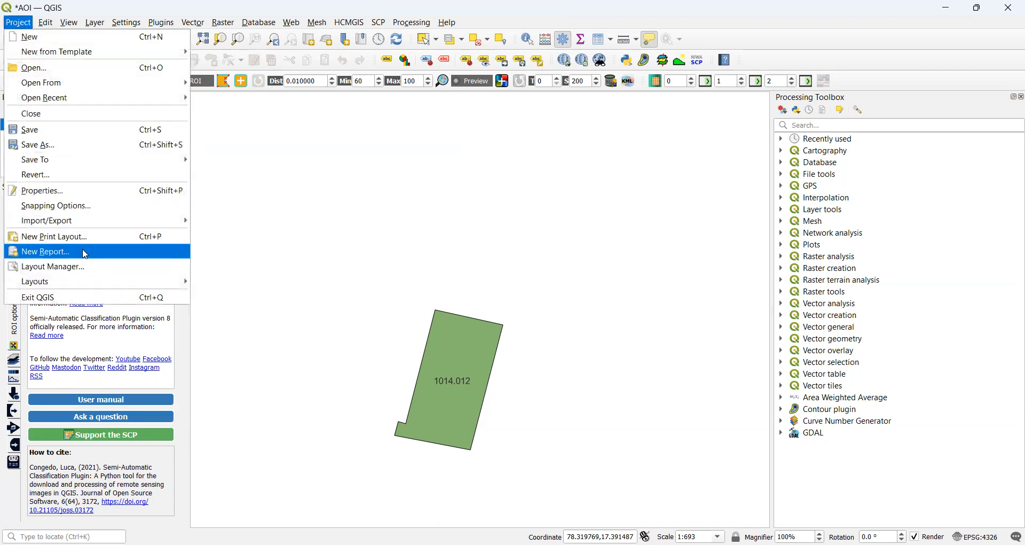
mouse_move(157, 281)
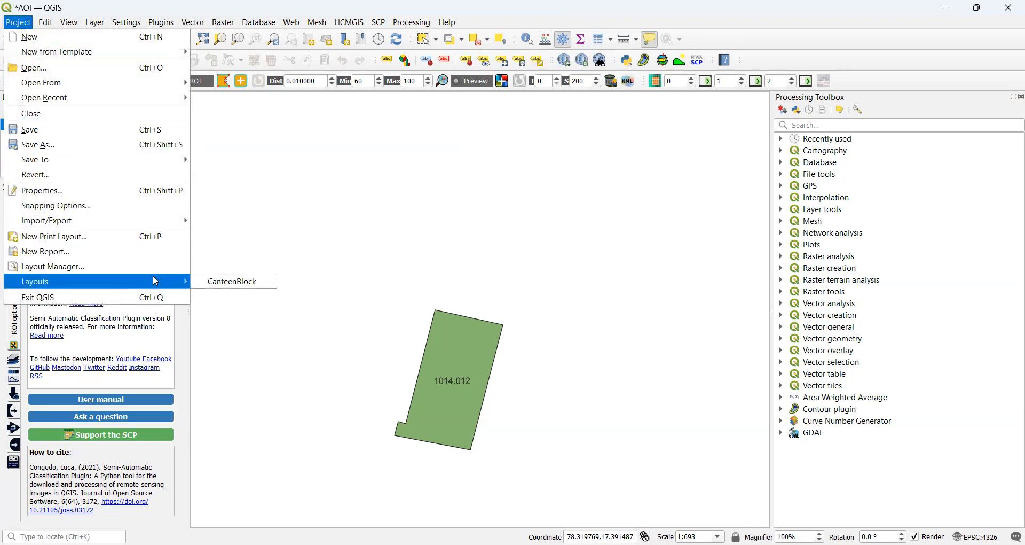
click(226, 285)
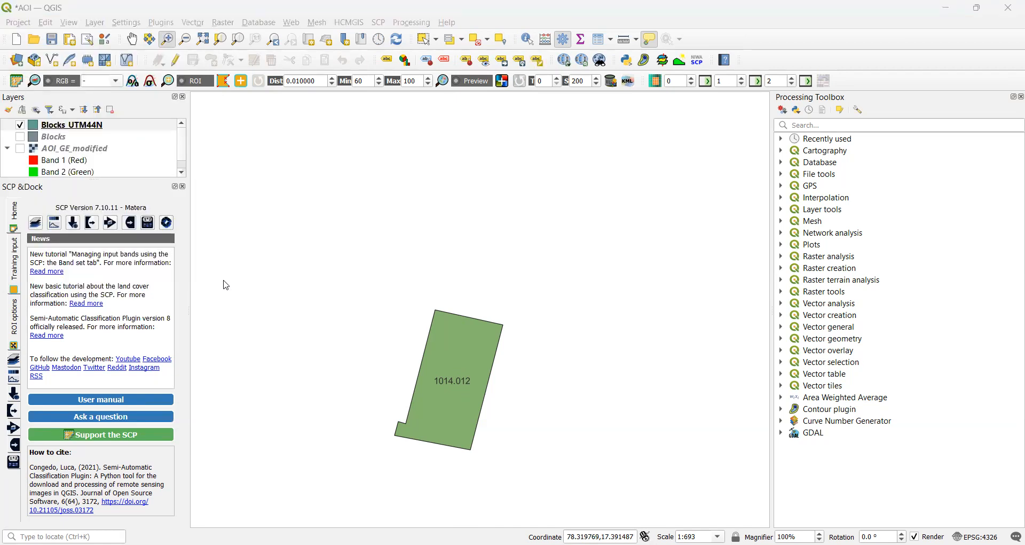